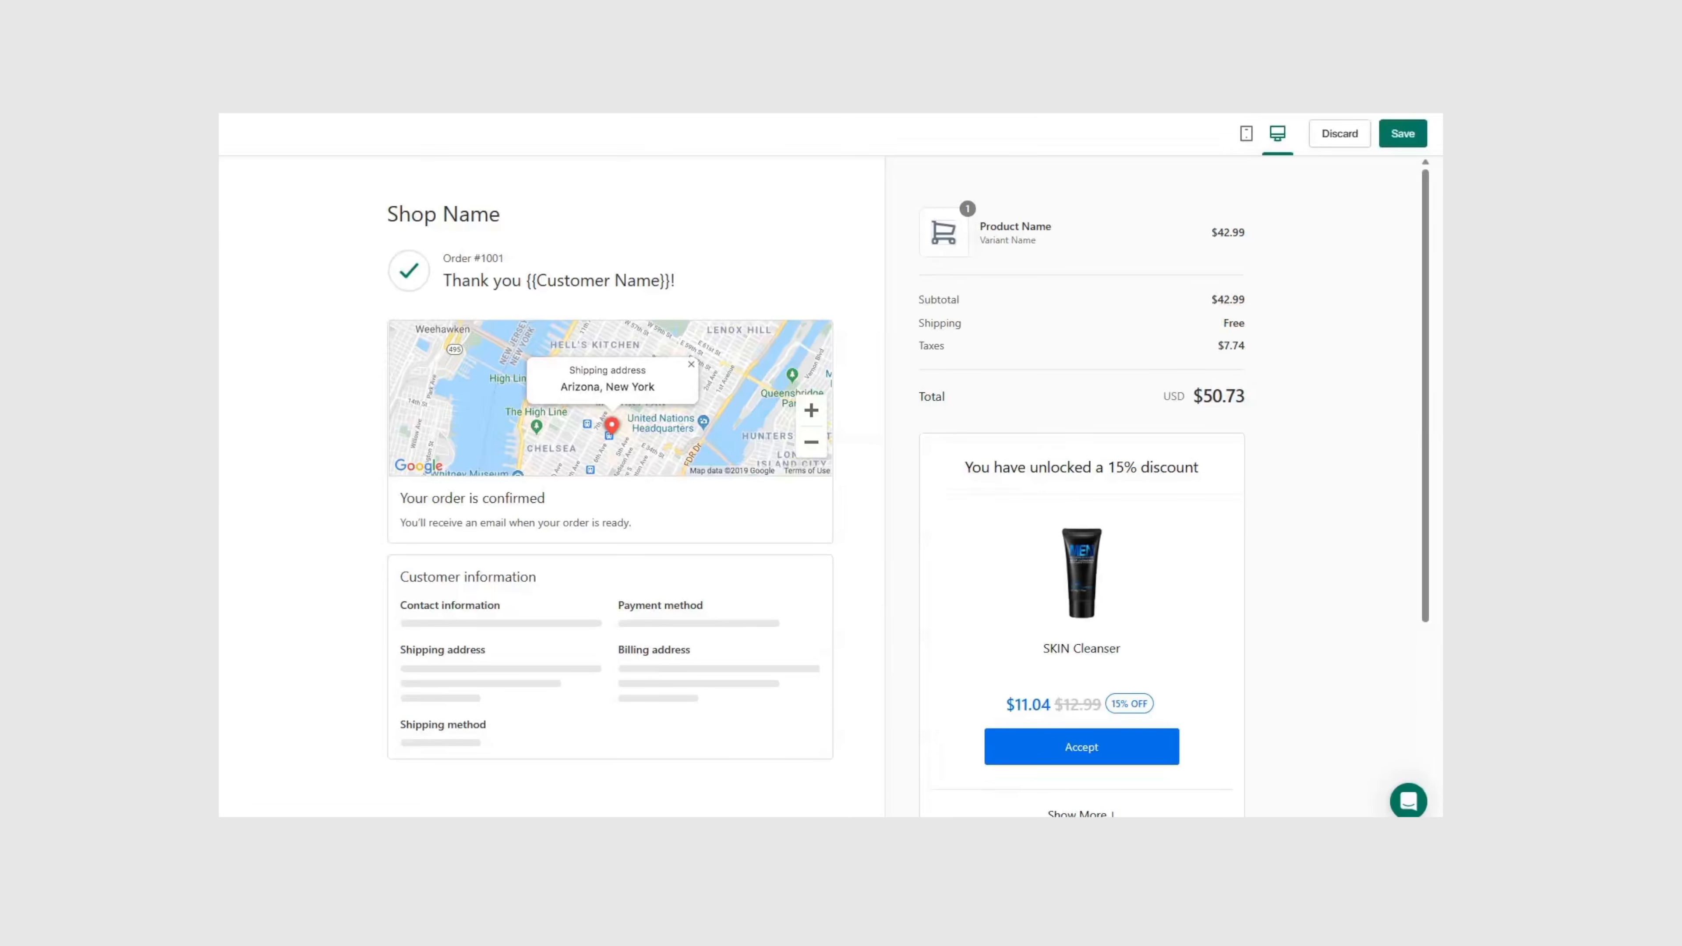
{"action": "scroll", "coordinate": [580, 607], "scroll_direction": "down", "scroll_amount": 5}
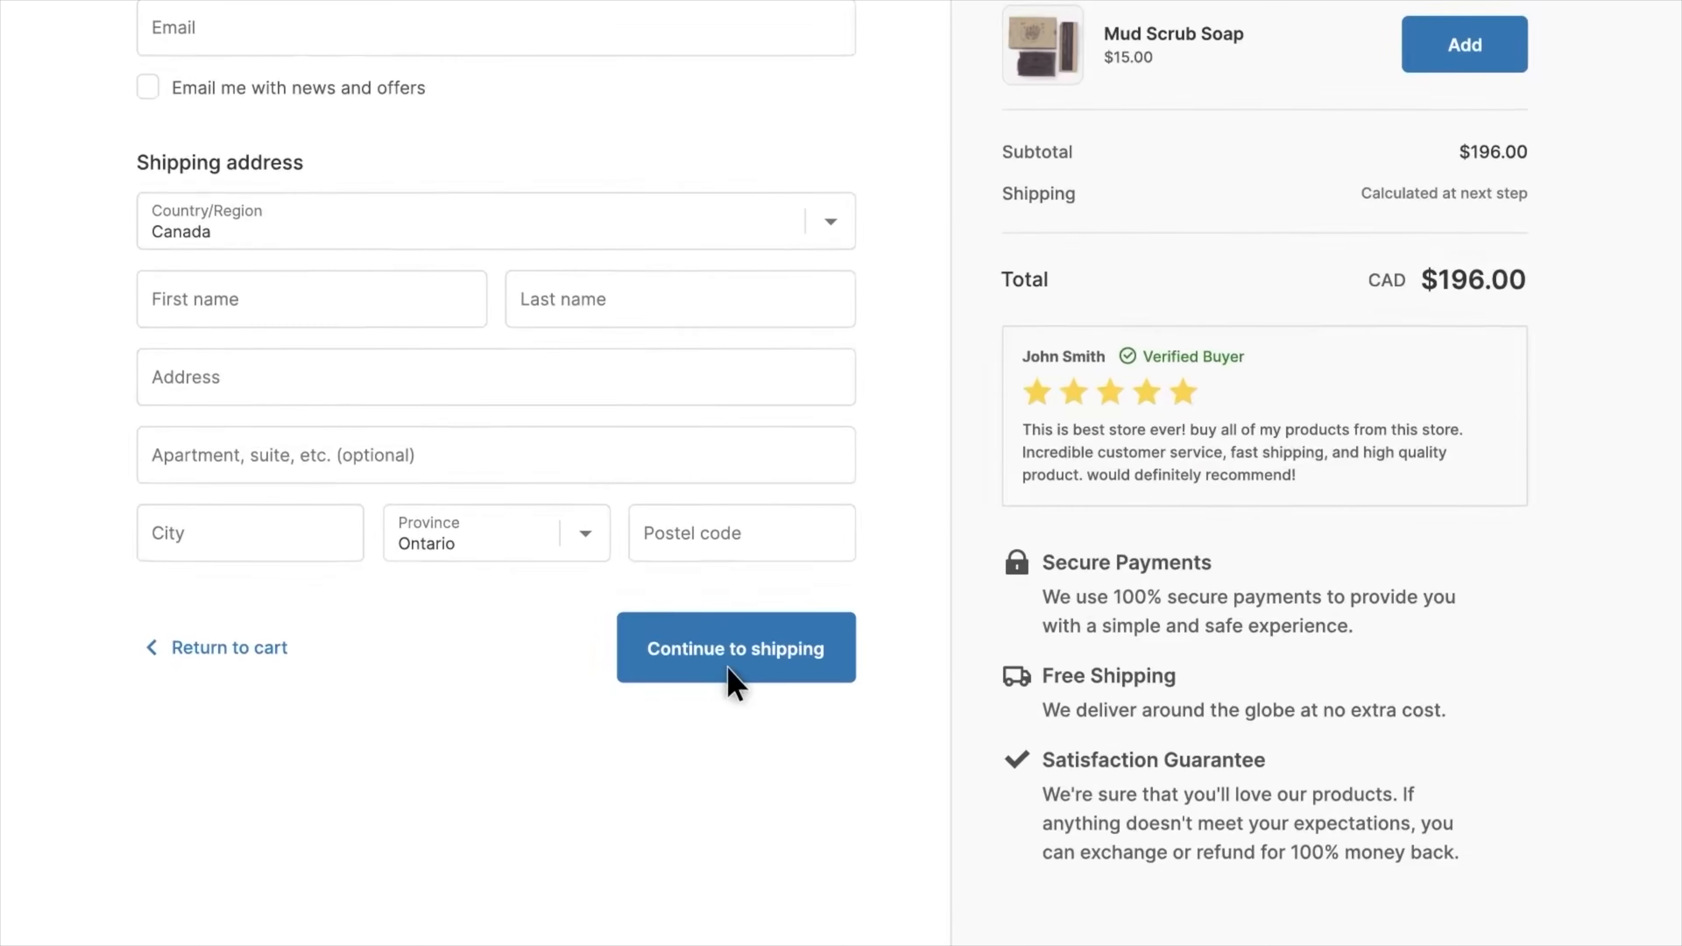
{"action": "left_click", "coordinate": [729, 662]}
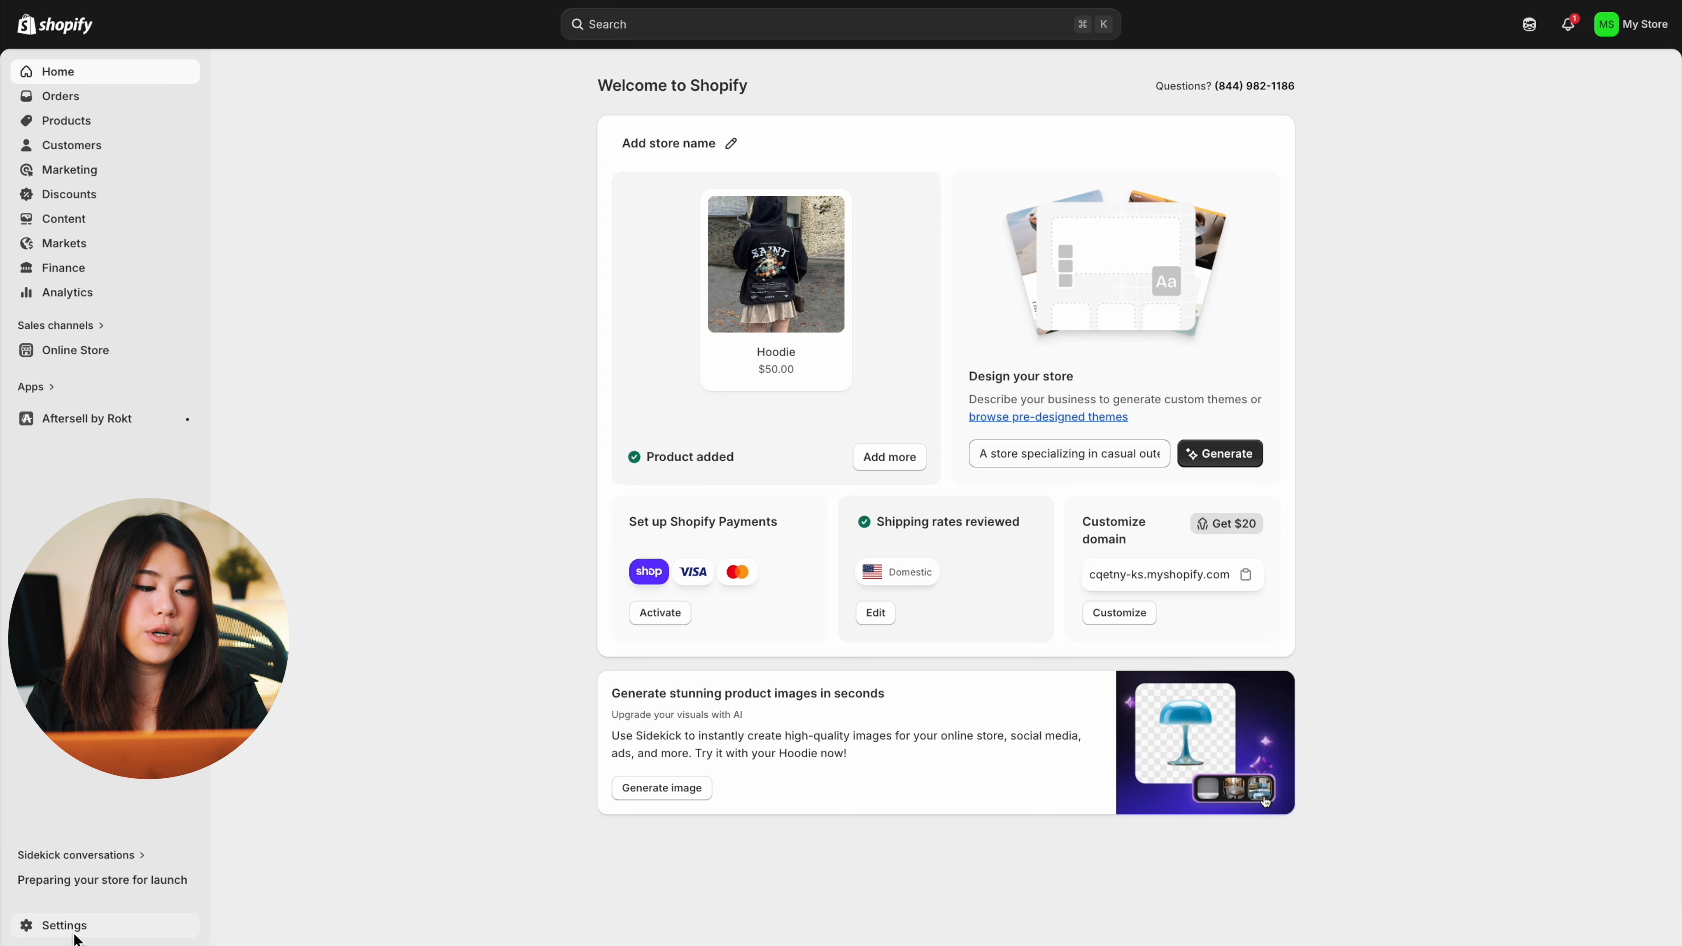
Step: Open the store's checkout settings and bring up the customization editor for the live My Store configuration
{"action": "left_click", "coordinate": [74, 927]}
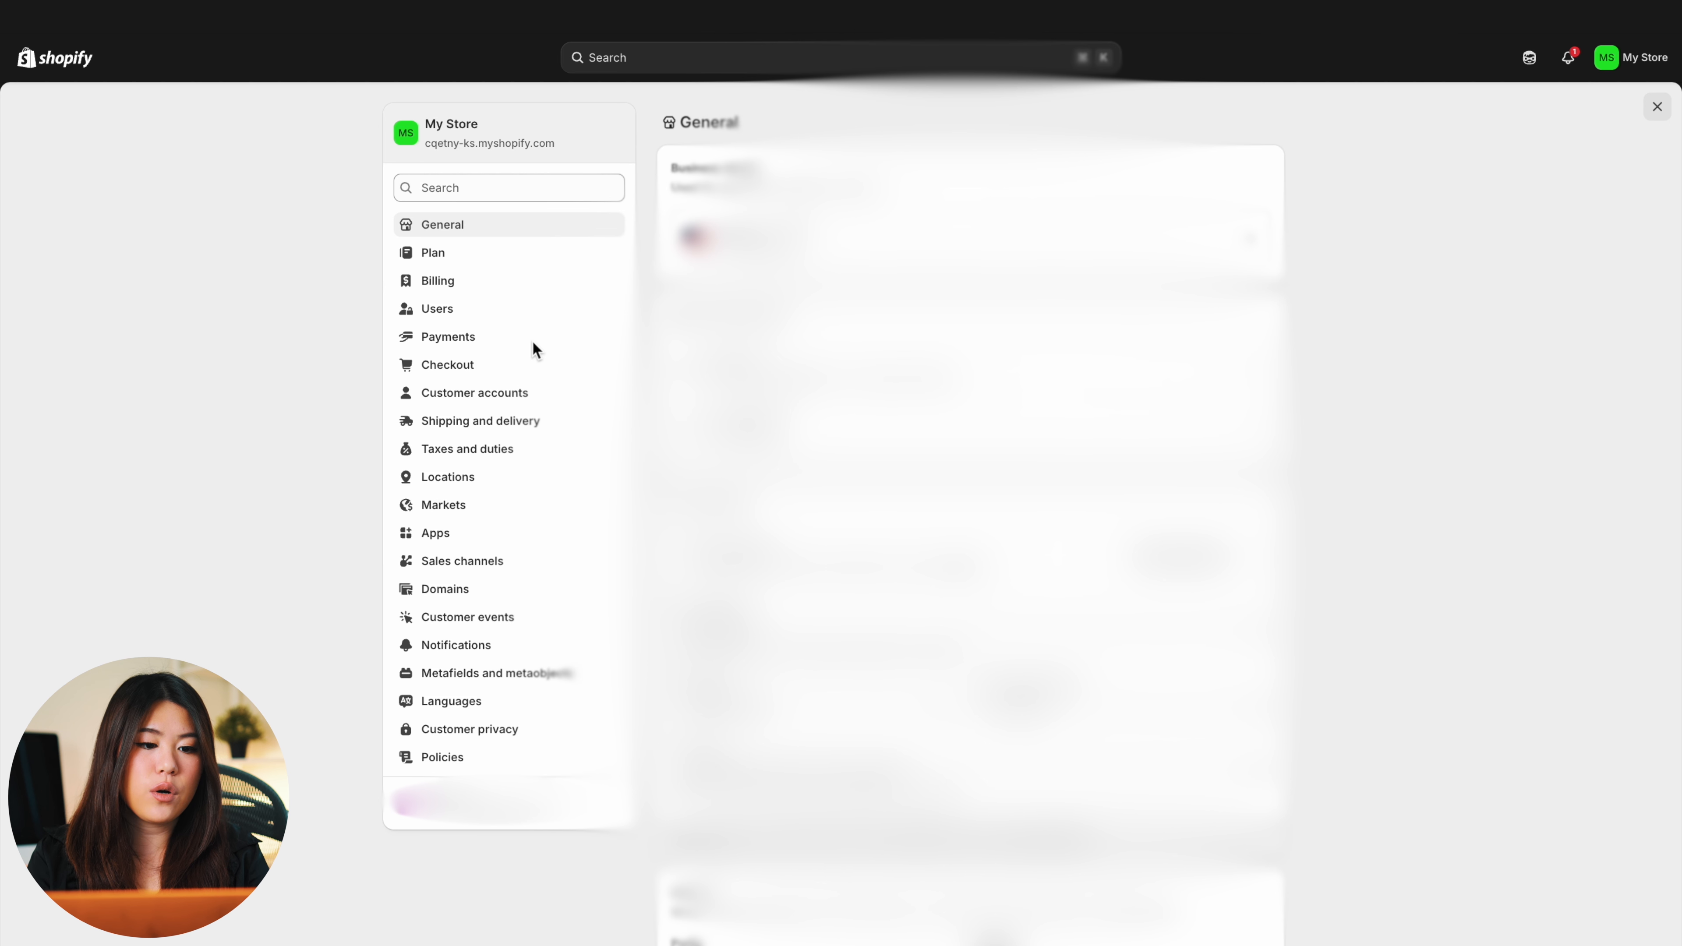
{"action": "left_click", "coordinate": [496, 369]}
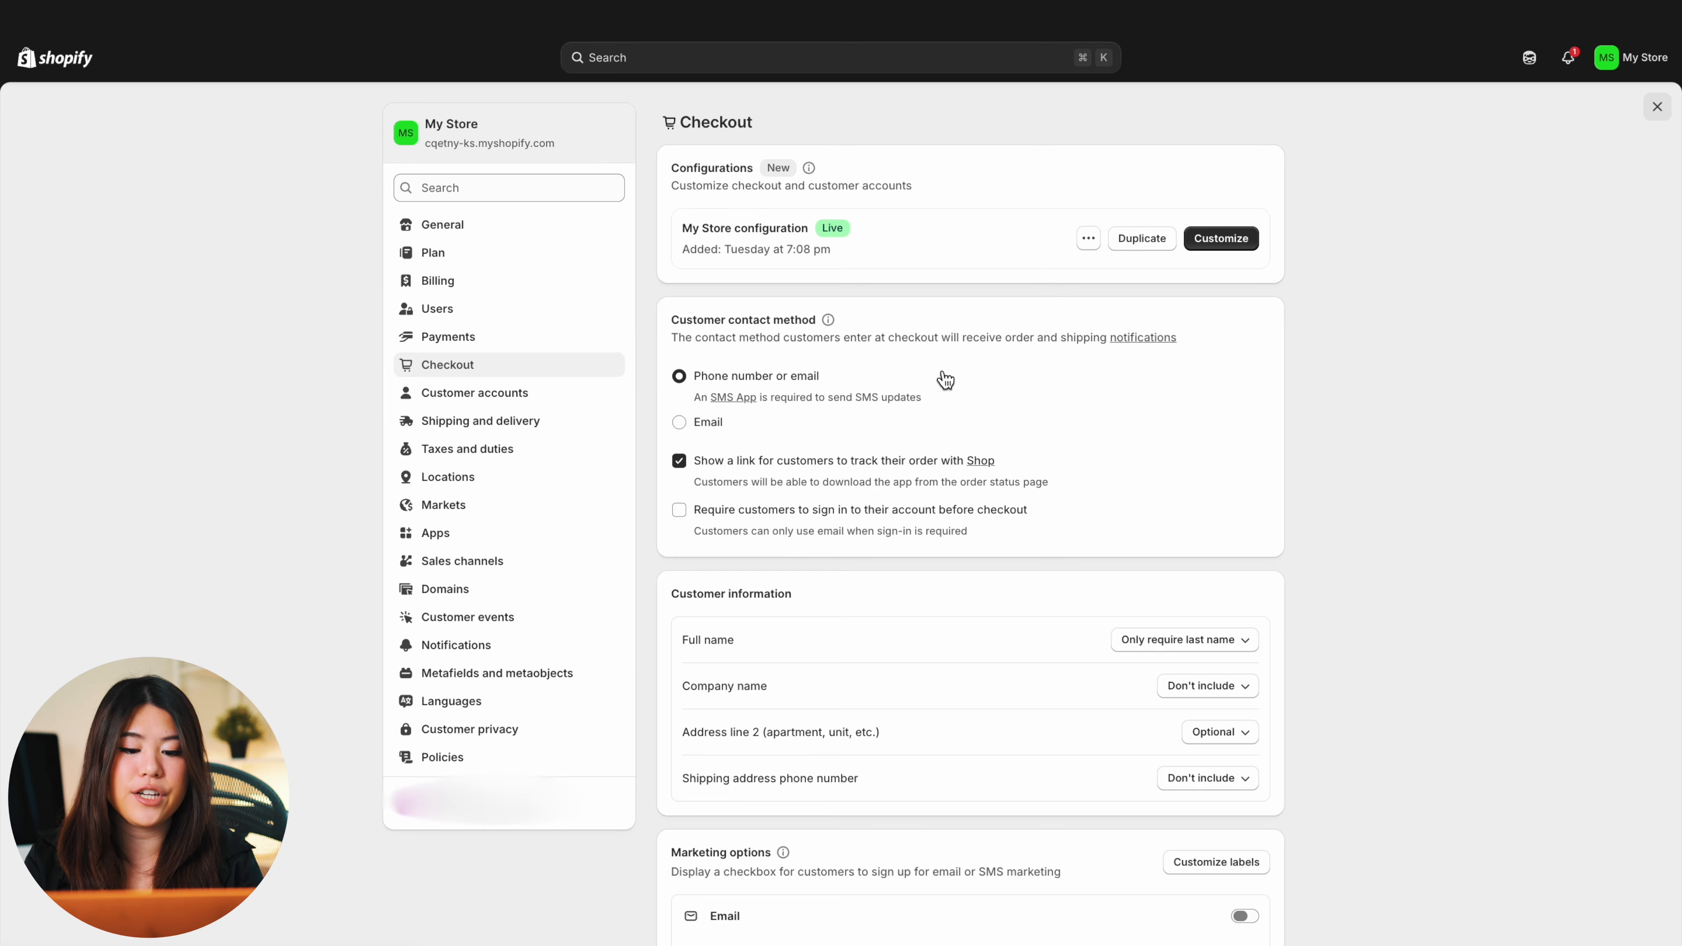
{"action": "left_click", "coordinate": [1206, 240]}
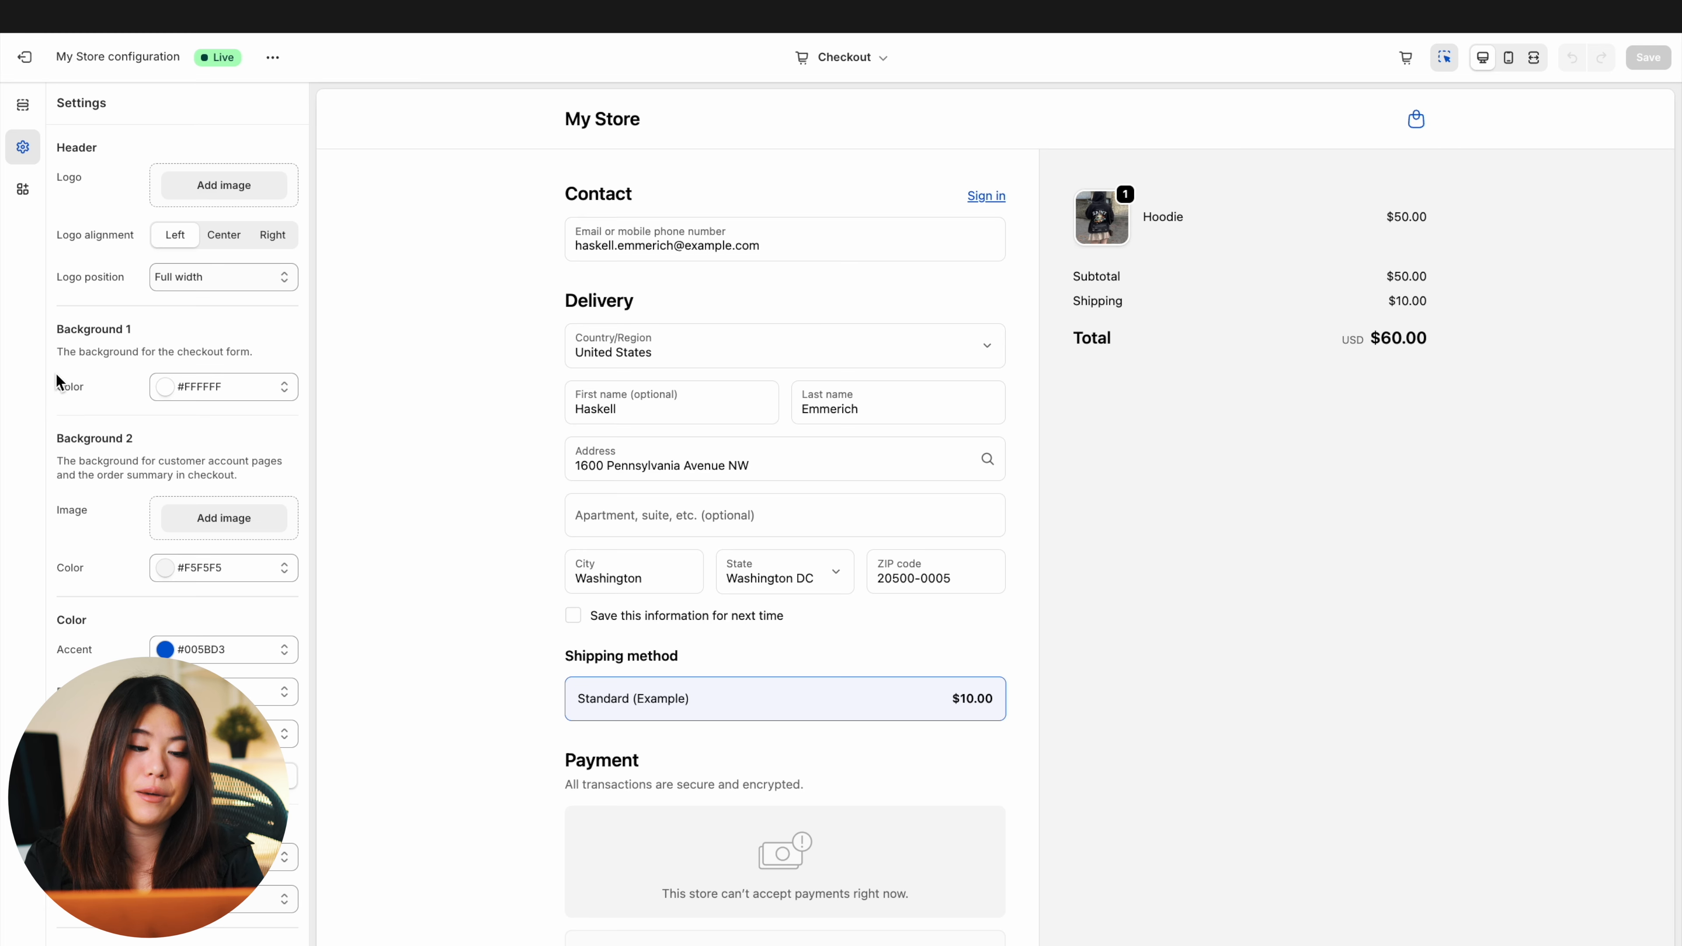
Step: Examine the checkout page's block options and branding settings in the configuration editor
{"action": "left_click", "coordinate": [28, 113]}
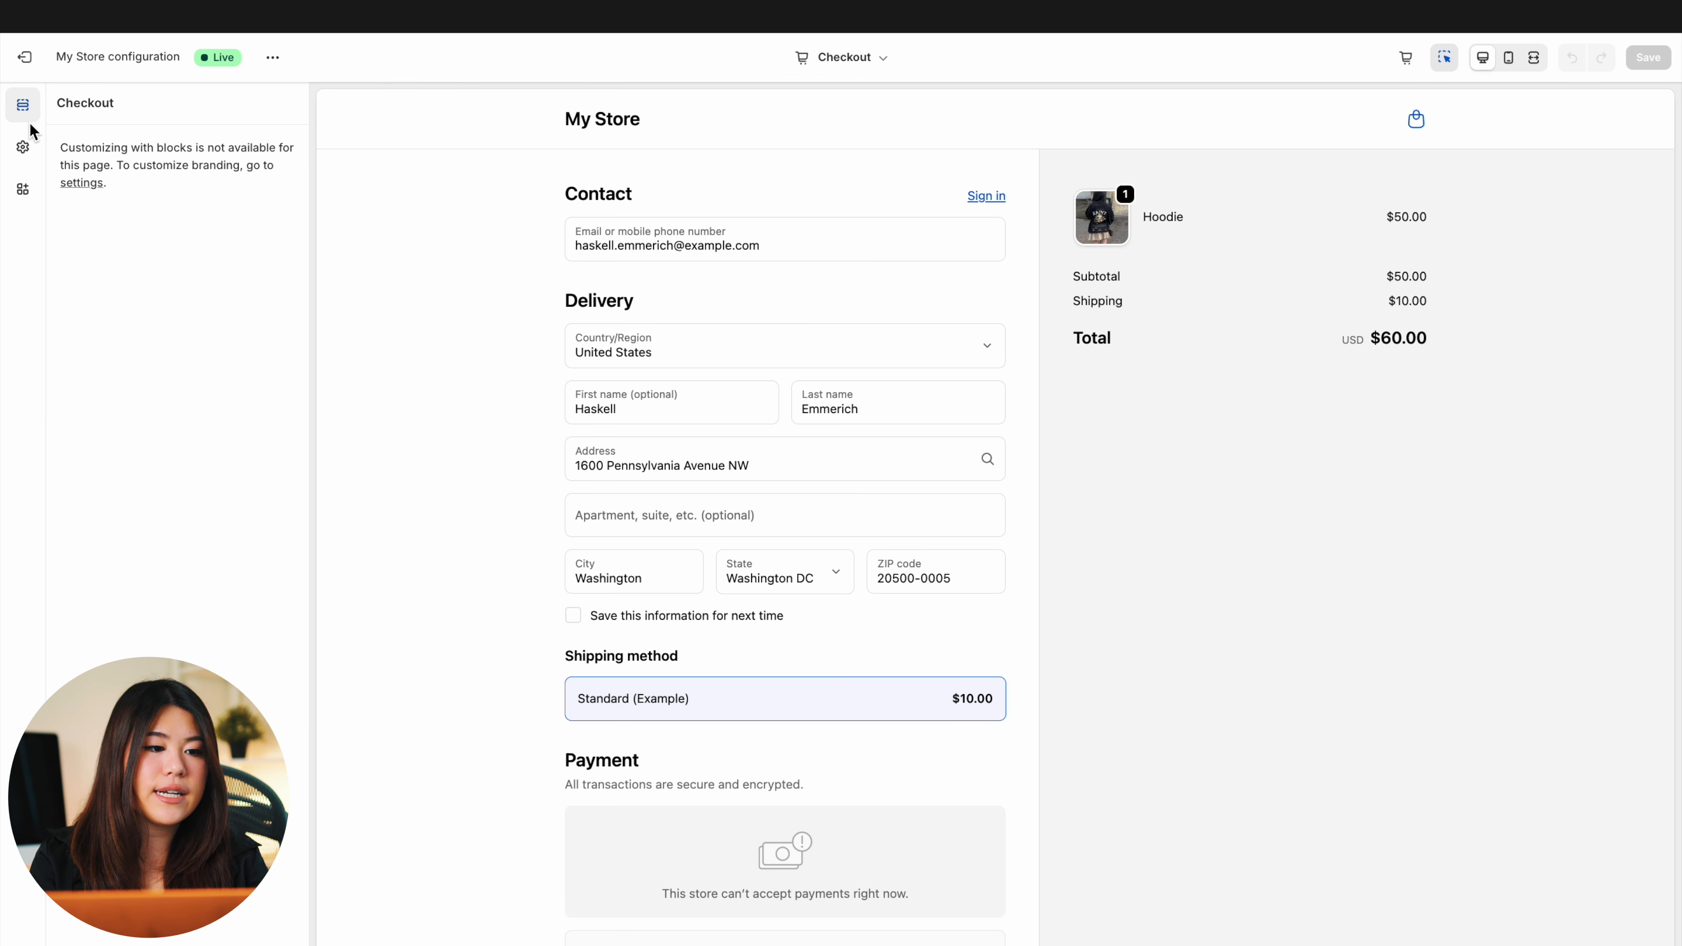
{"action": "left_click", "coordinate": [23, 147]}
{"action": "scroll", "coordinate": [131, 252], "scroll_direction": "down", "scroll_amount": 3}
{"action": "scroll", "coordinate": [131, 245], "scroll_direction": "up", "scroll_amount": 3}
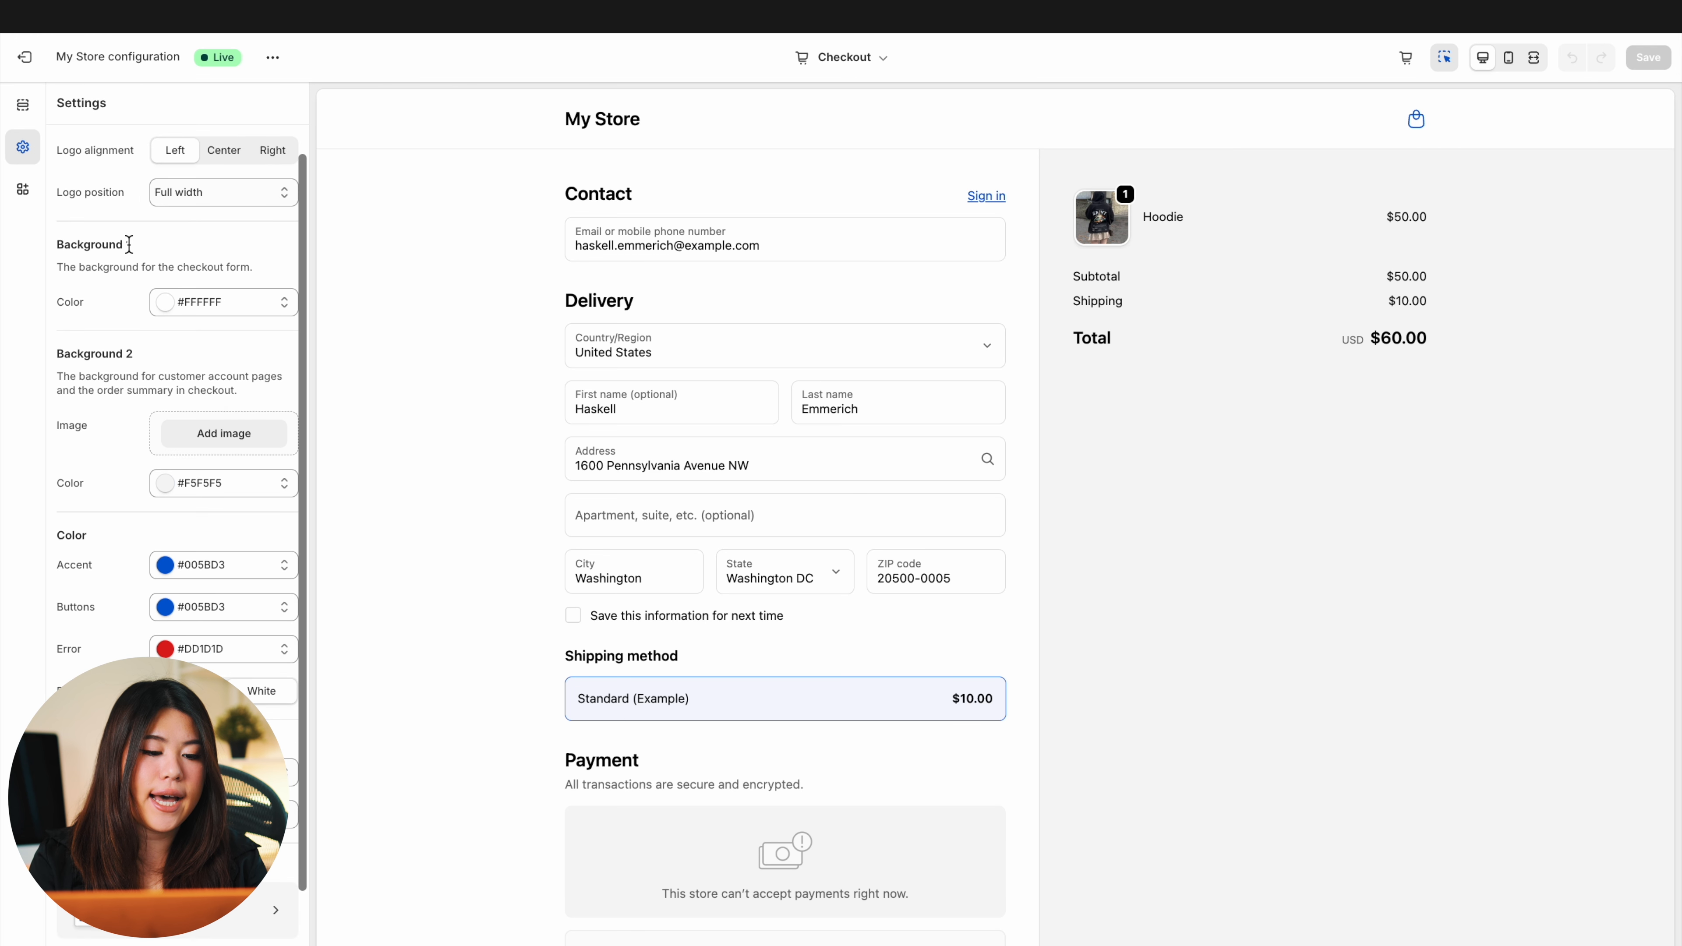
{"action": "left_click", "coordinate": [21, 106]}
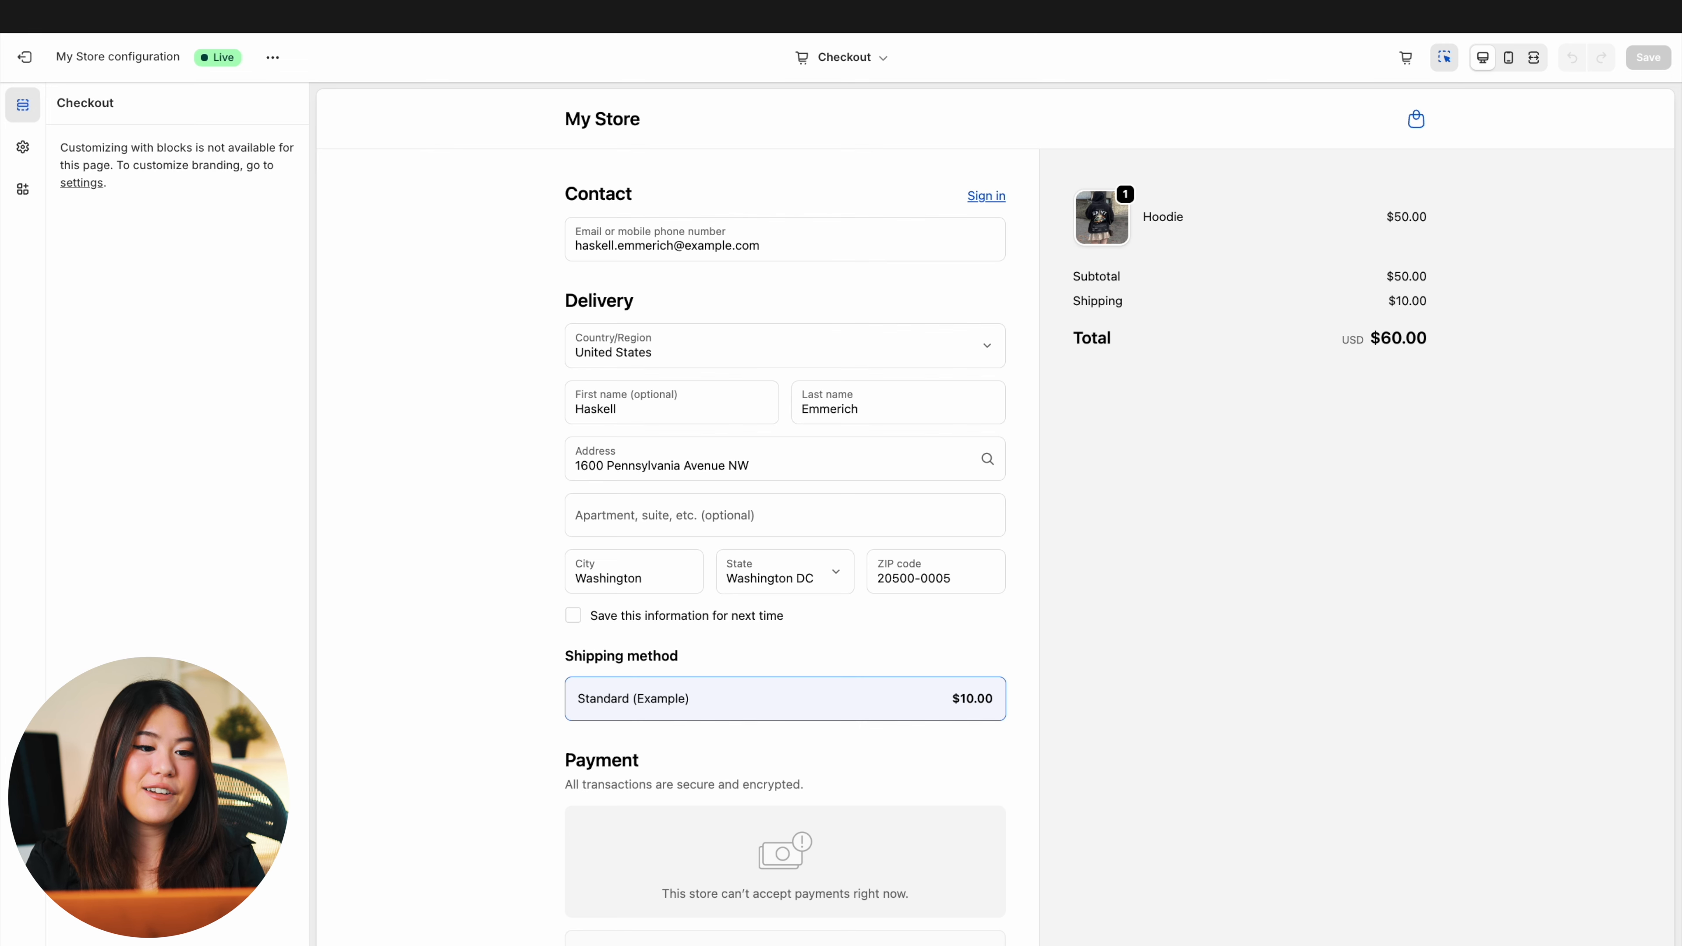
Step: Leave the checkout editor, return to the store's home page and go to the Shopify App Store through the recommended apps
{"action": "left_click", "coordinate": [28, 62]}
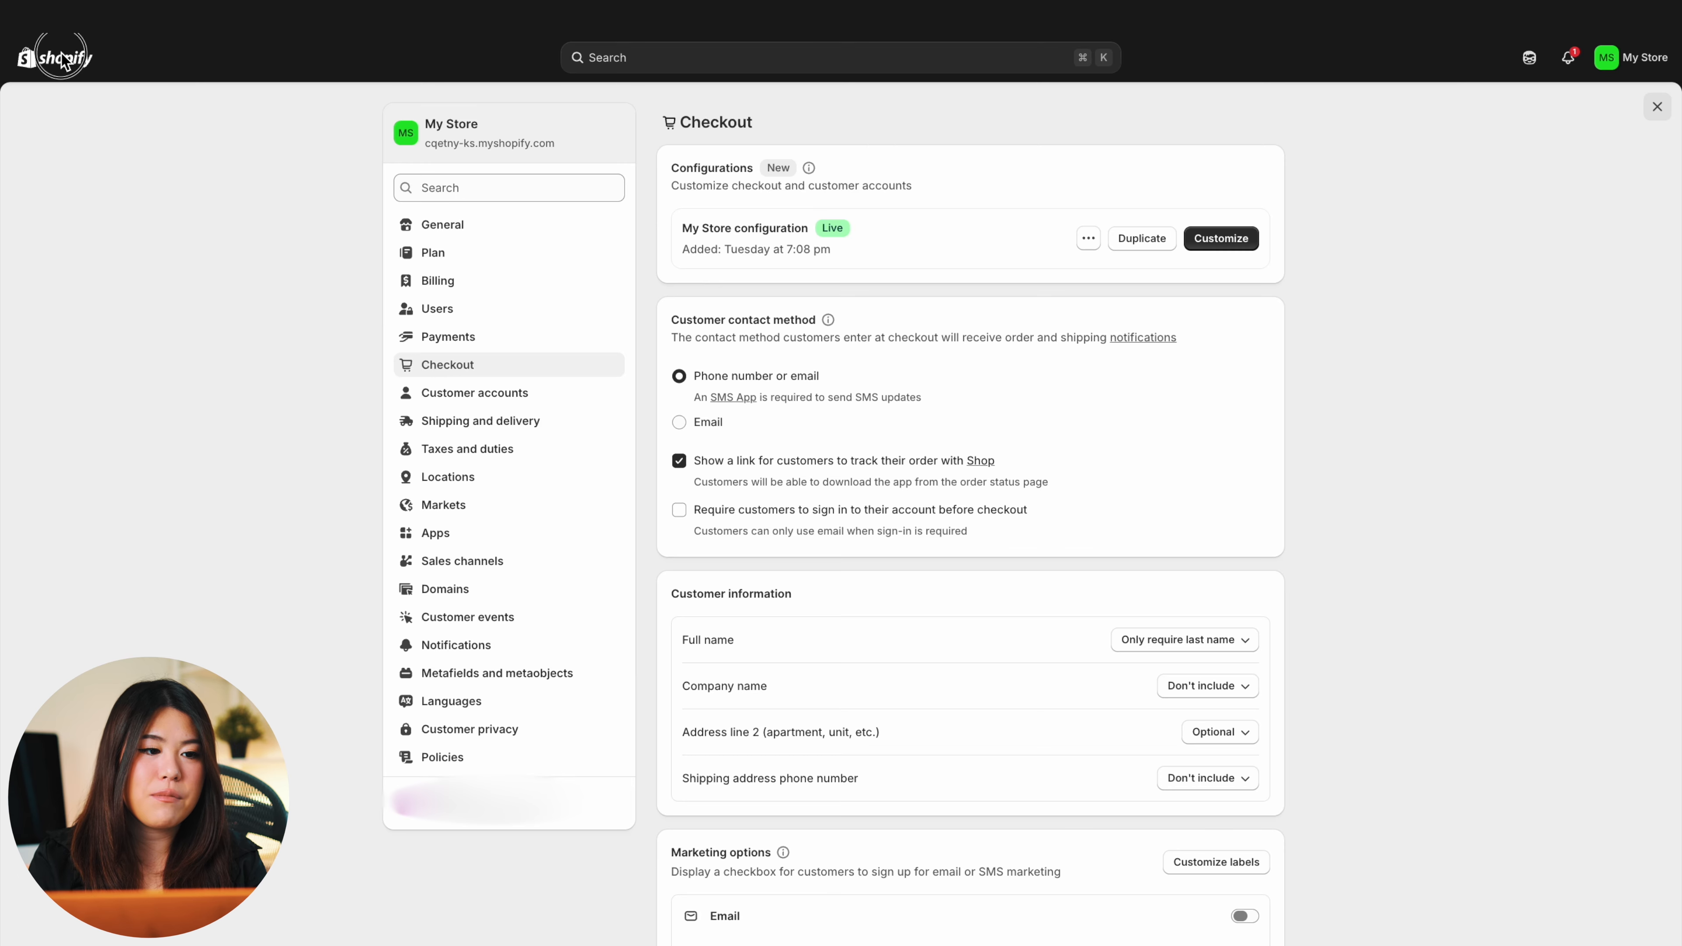
{"action": "left_click", "coordinate": [61, 60]}
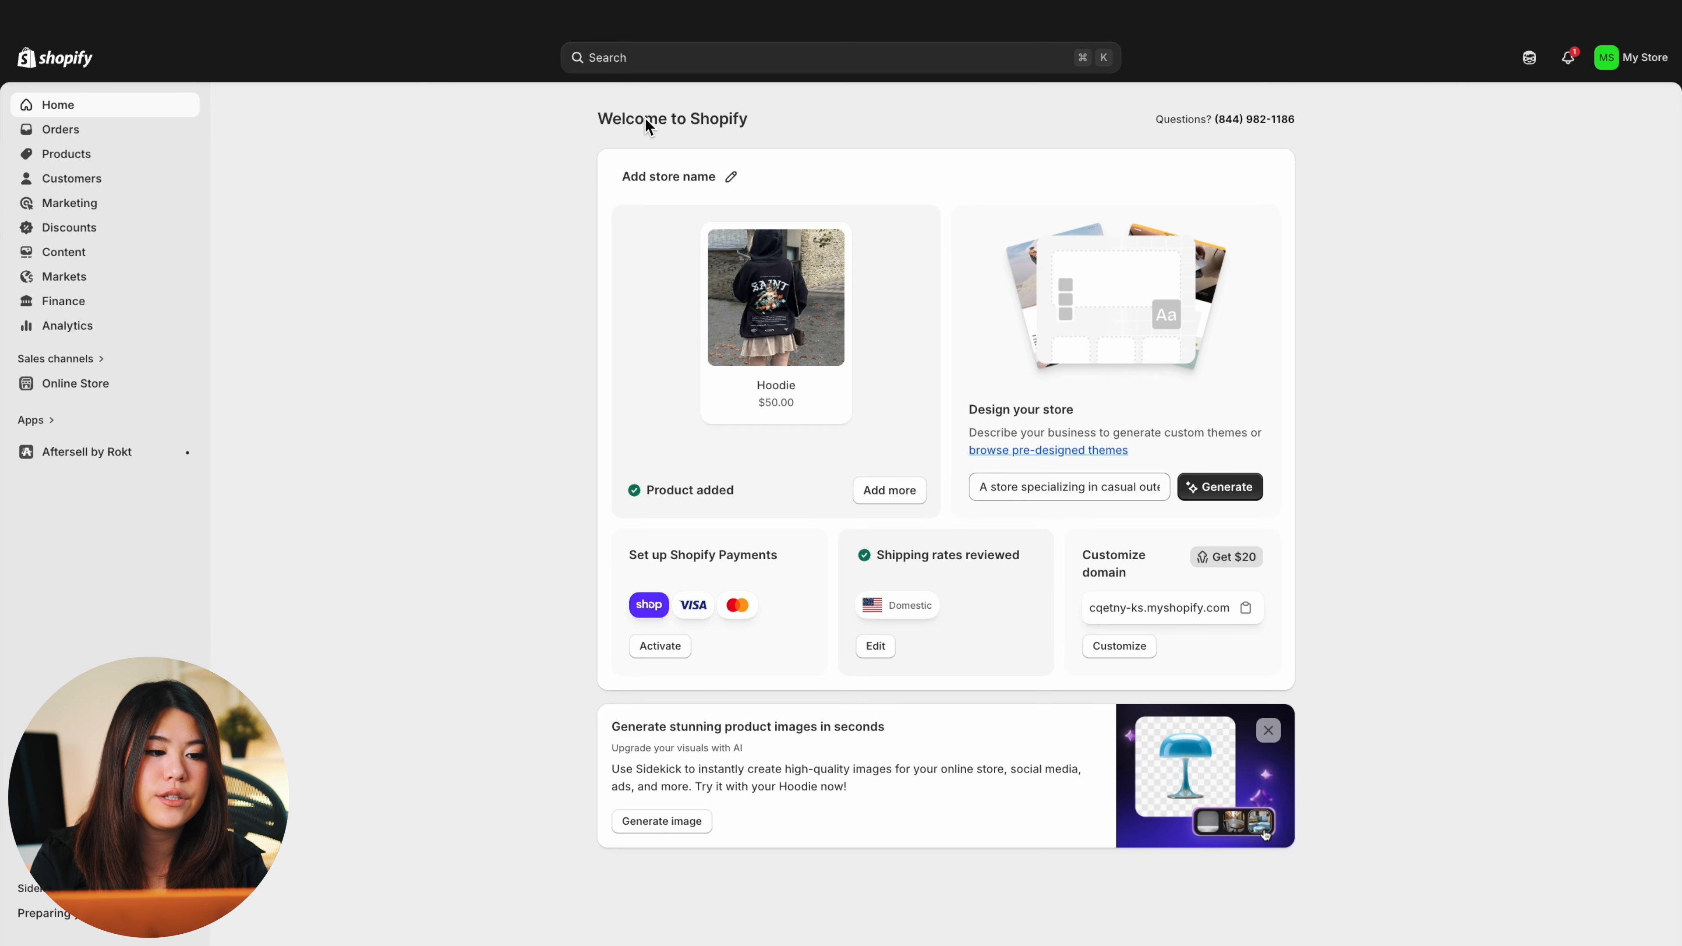
{"action": "left_click", "coordinate": [679, 66]}
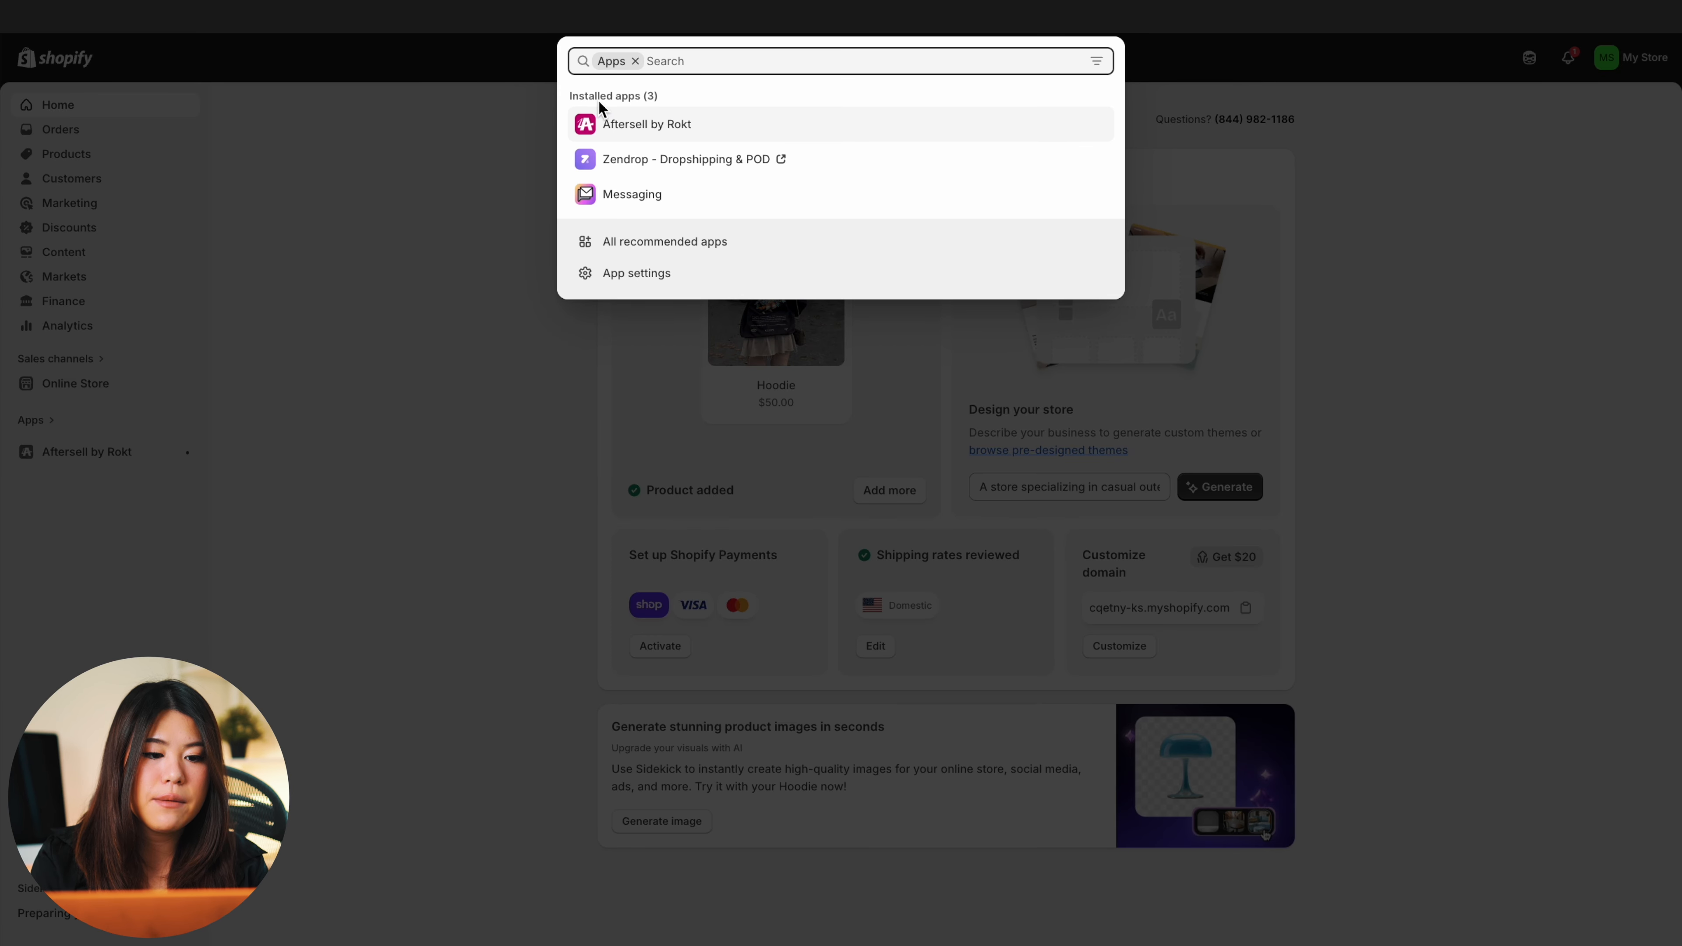
{"action": "left_click", "coordinate": [720, 244]}
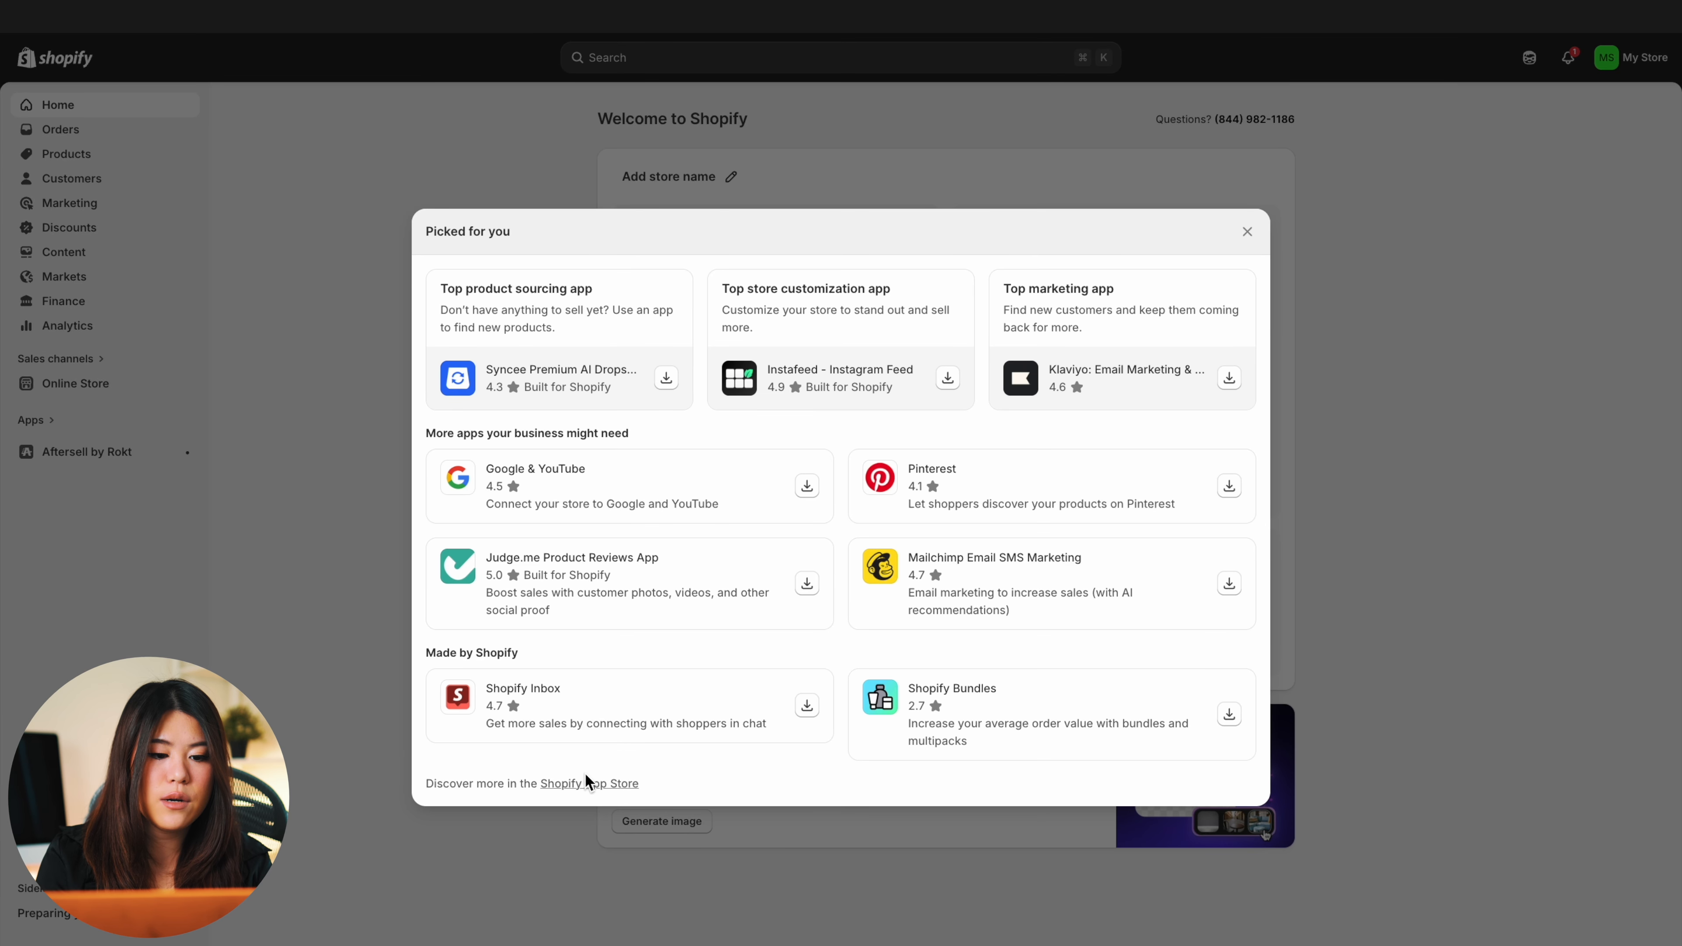
{"action": "left_click", "coordinate": [590, 787]}
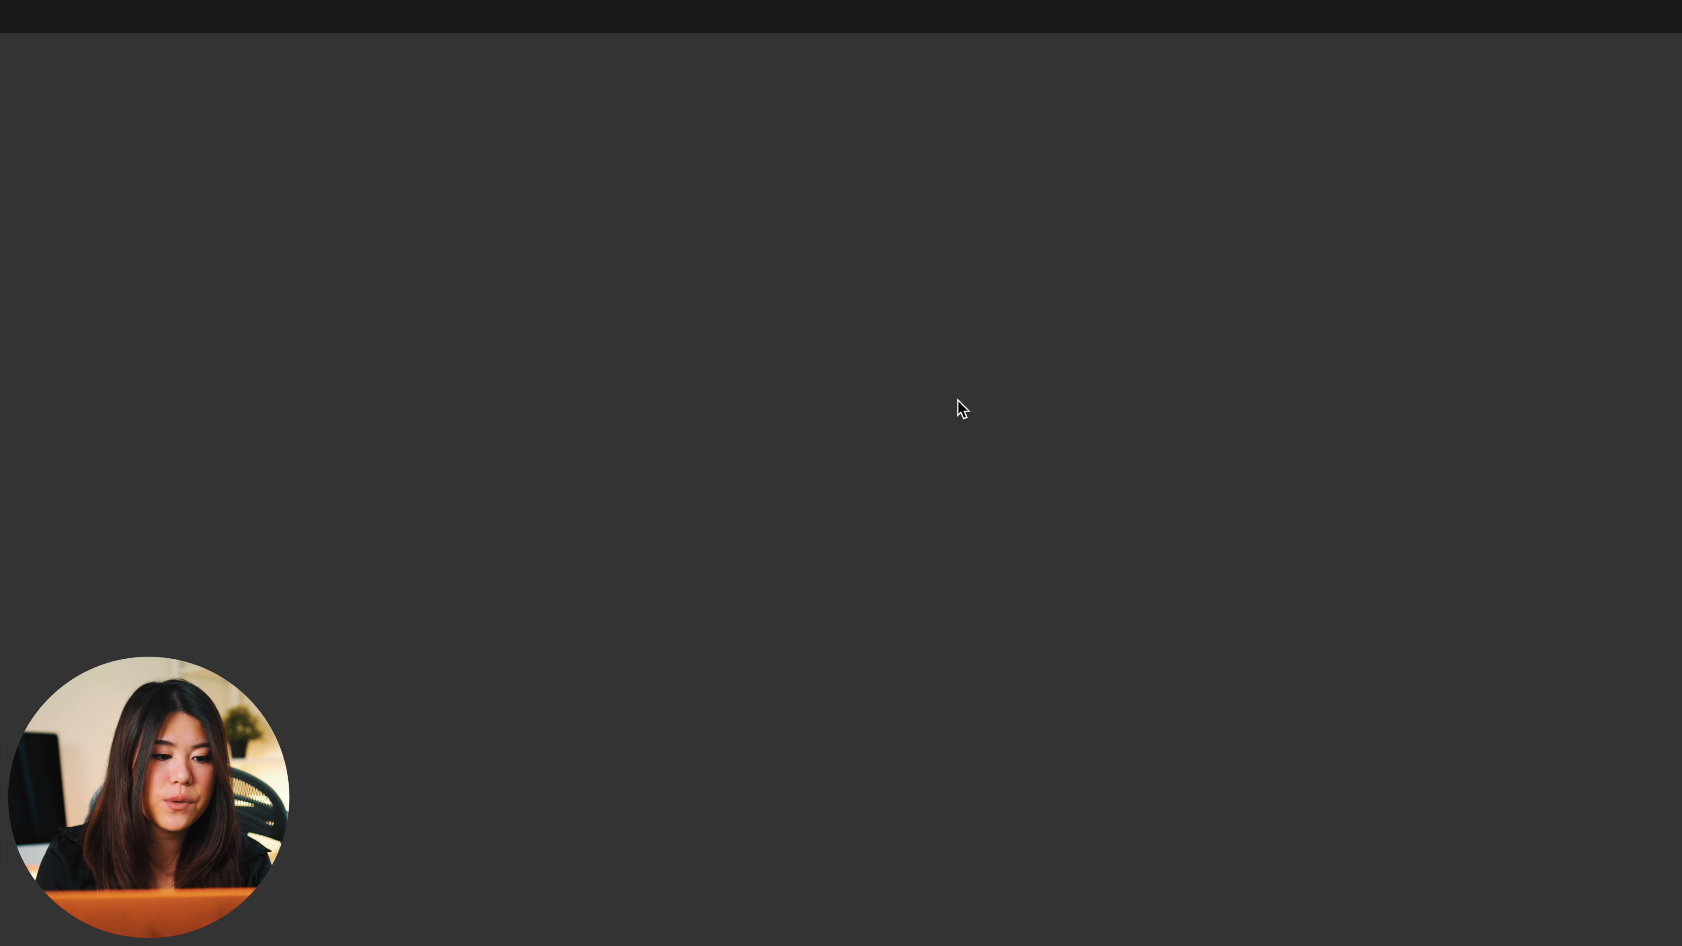
{"action": "scroll", "coordinate": [1019, 343], "scroll_direction": "down", "scroll_amount": 9}
{"action": "scroll", "coordinate": [1014, 342], "scroll_direction": "up", "scroll_amount": 9}
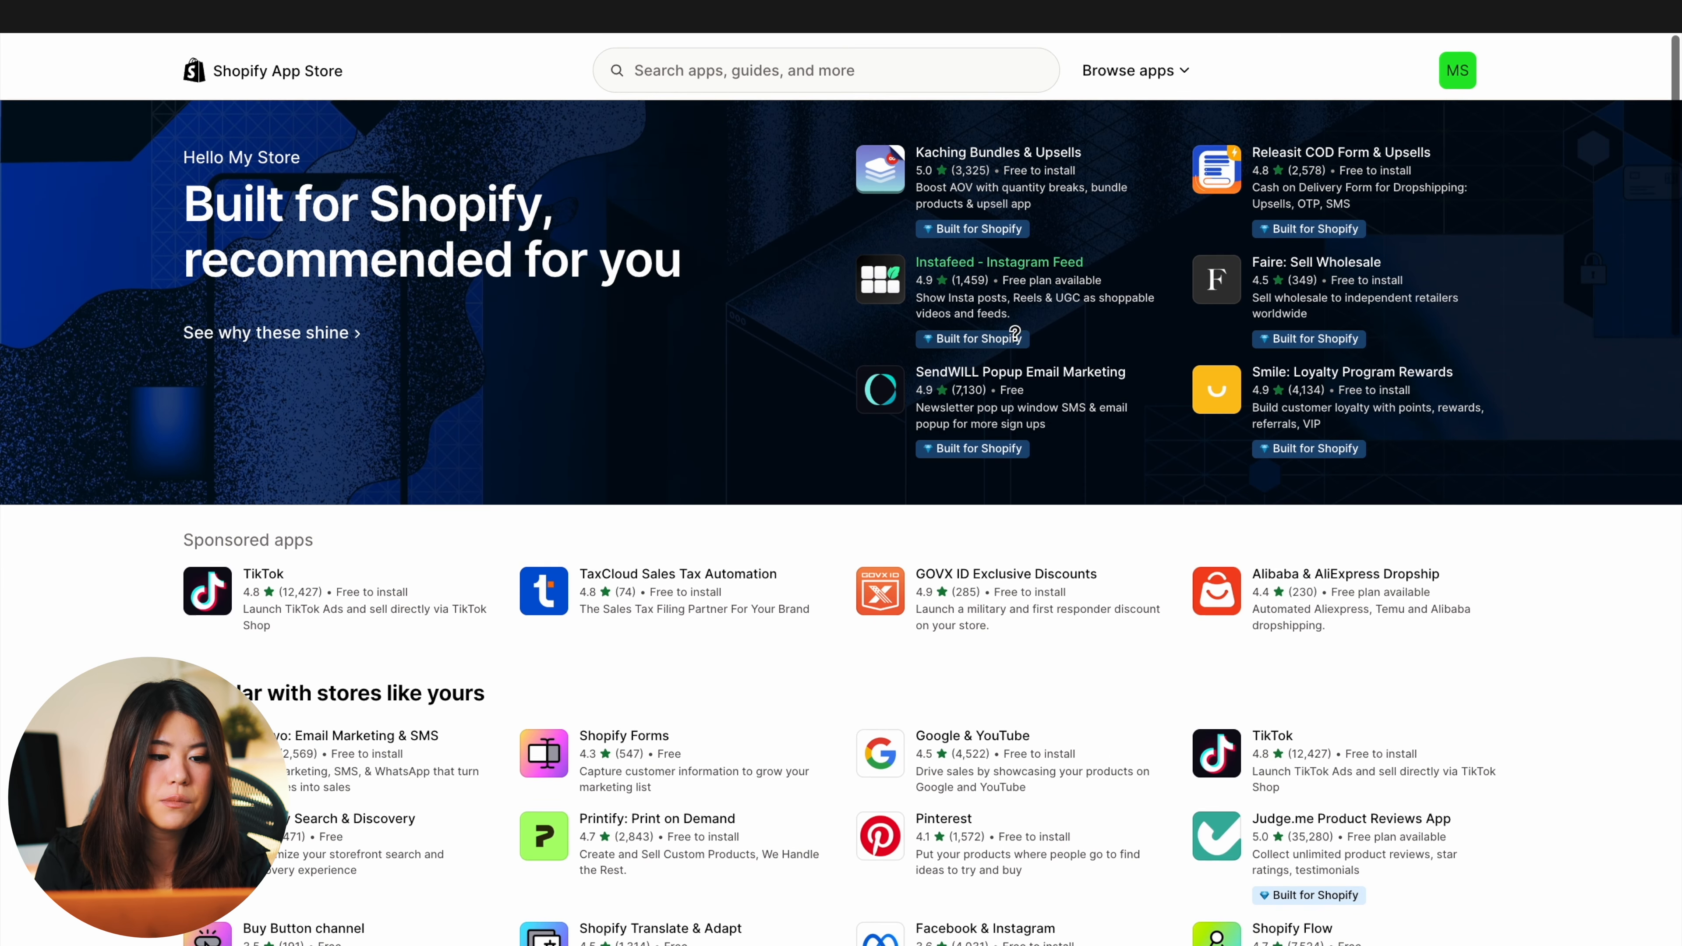
Step: Search the App Store for "post purchase upsell" and look through the first page of results
{"action": "left_click", "coordinate": [808, 50]}
{"action": "type", "text": "post purchase upsell"}
{"action": "key", "text": "Return"}
{"action": "scroll", "coordinate": [729, 267], "scroll_direction": "down", "scroll_amount": 1}
{"action": "scroll", "coordinate": [729, 268], "scroll_direction": "up", "scroll_amount": 1}
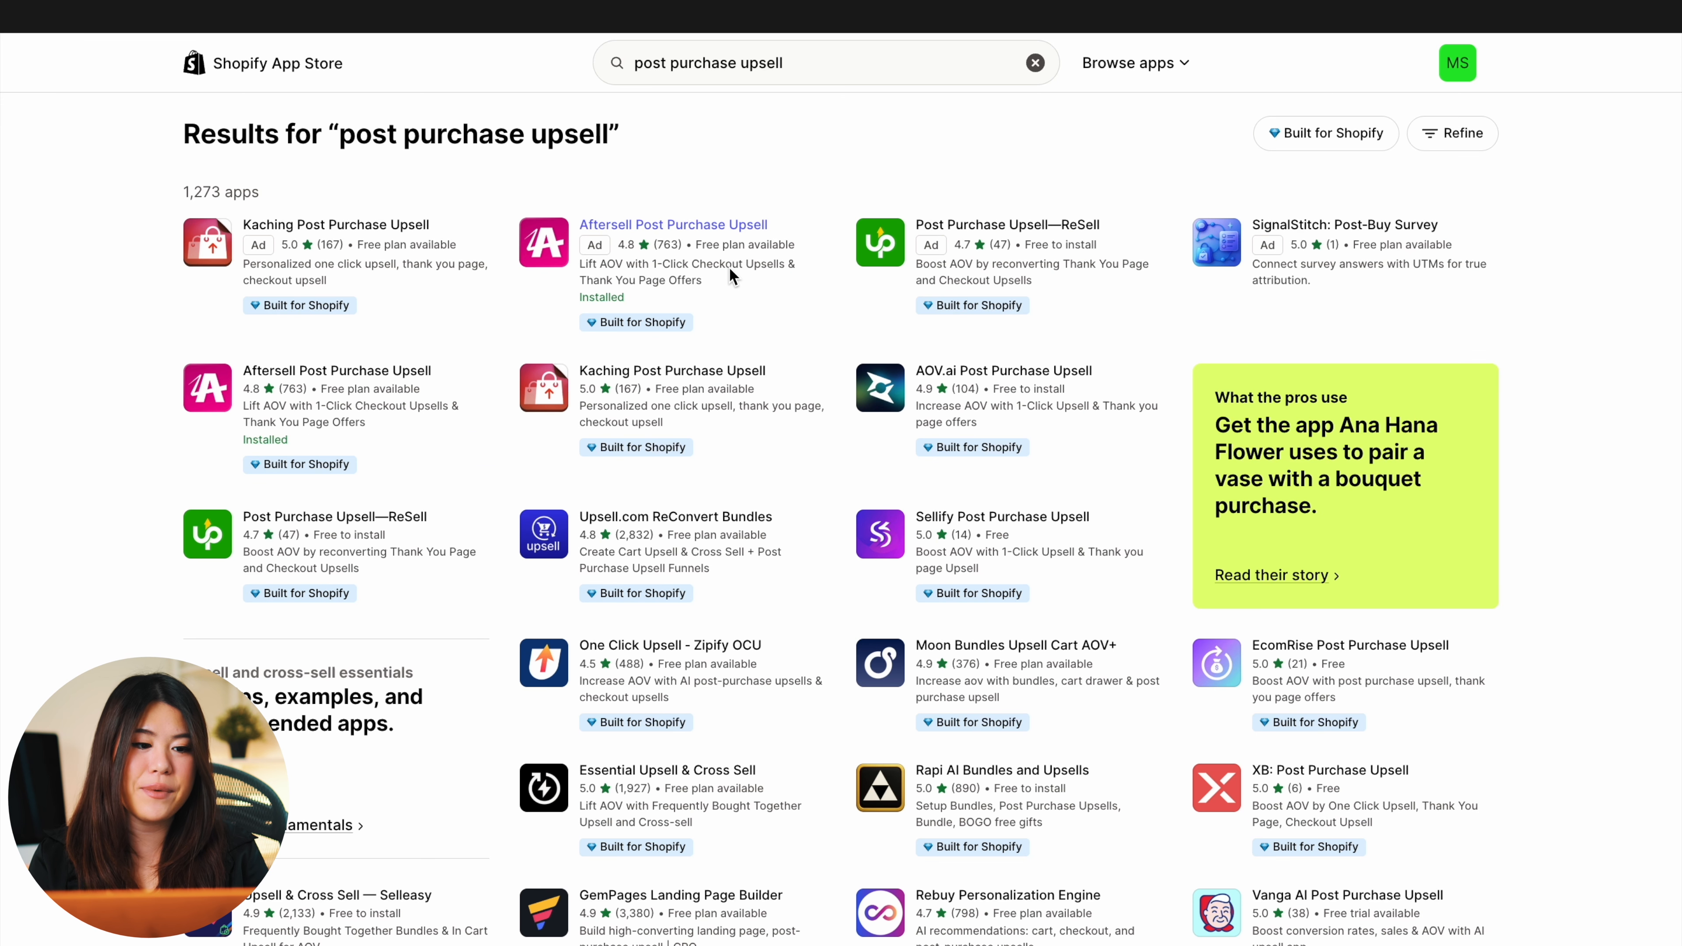
{"action": "scroll", "coordinate": [729, 267], "scroll_direction": "down", "scroll_amount": 1}
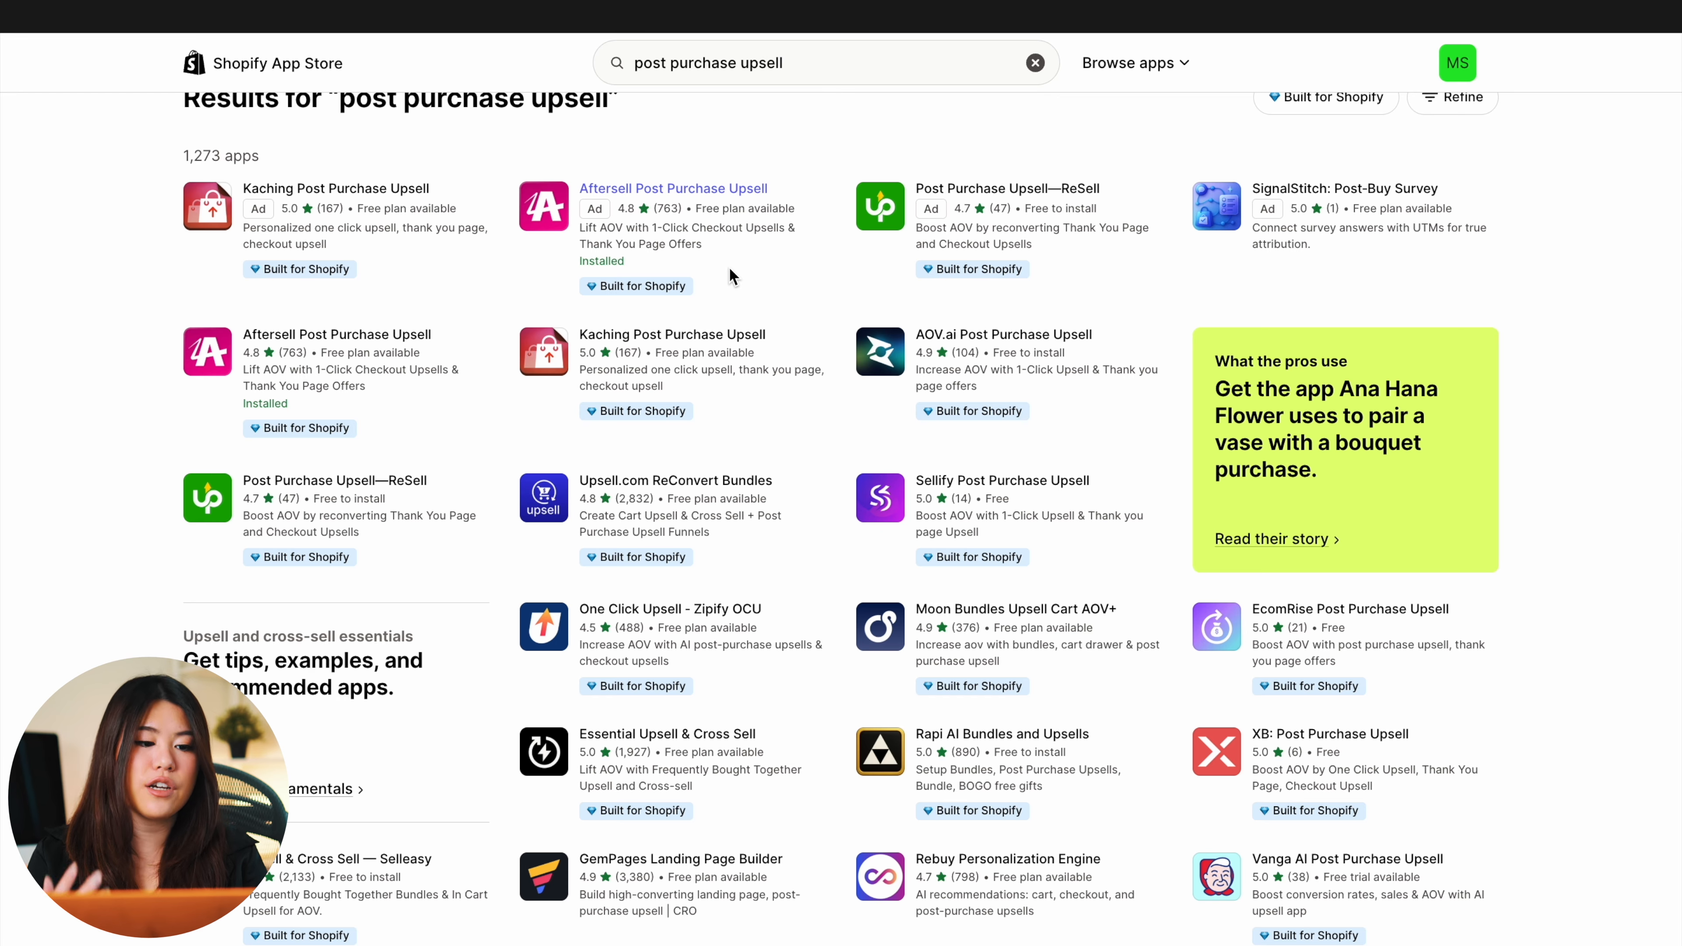
{"action": "scroll", "coordinate": [730, 267], "scroll_direction": "down", "scroll_amount": 2}
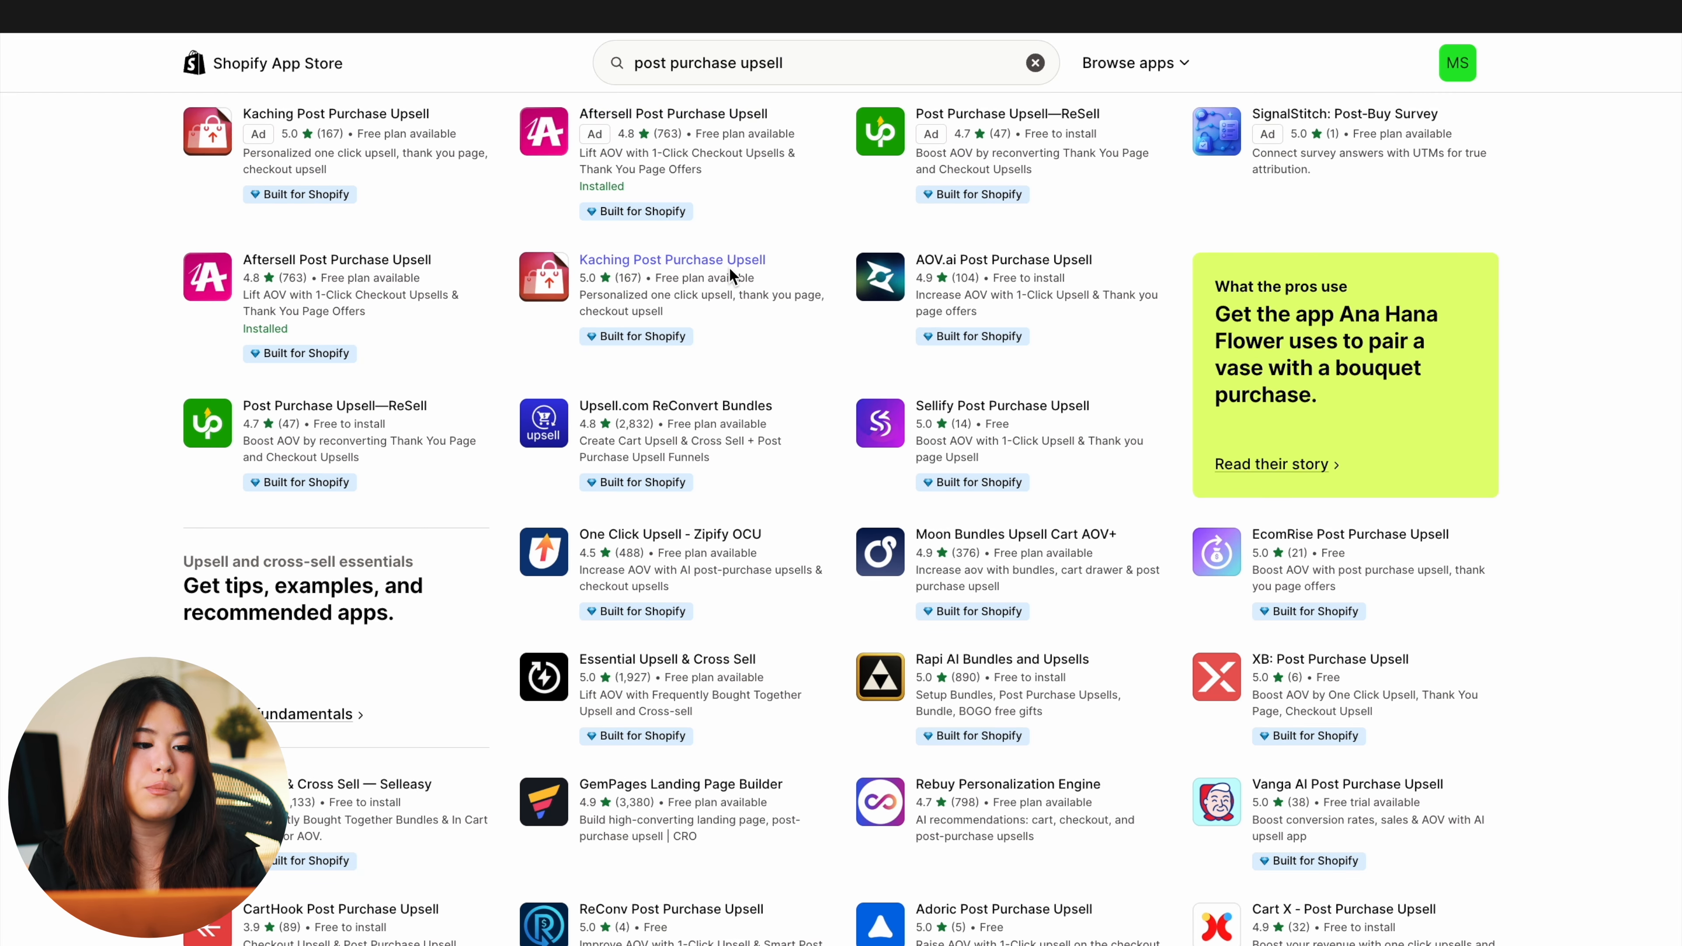
{"action": "scroll", "coordinate": [730, 267], "scroll_direction": "down", "scroll_amount": 2}
{"action": "scroll", "coordinate": [729, 267], "scroll_direction": "down", "scroll_amount": 4}
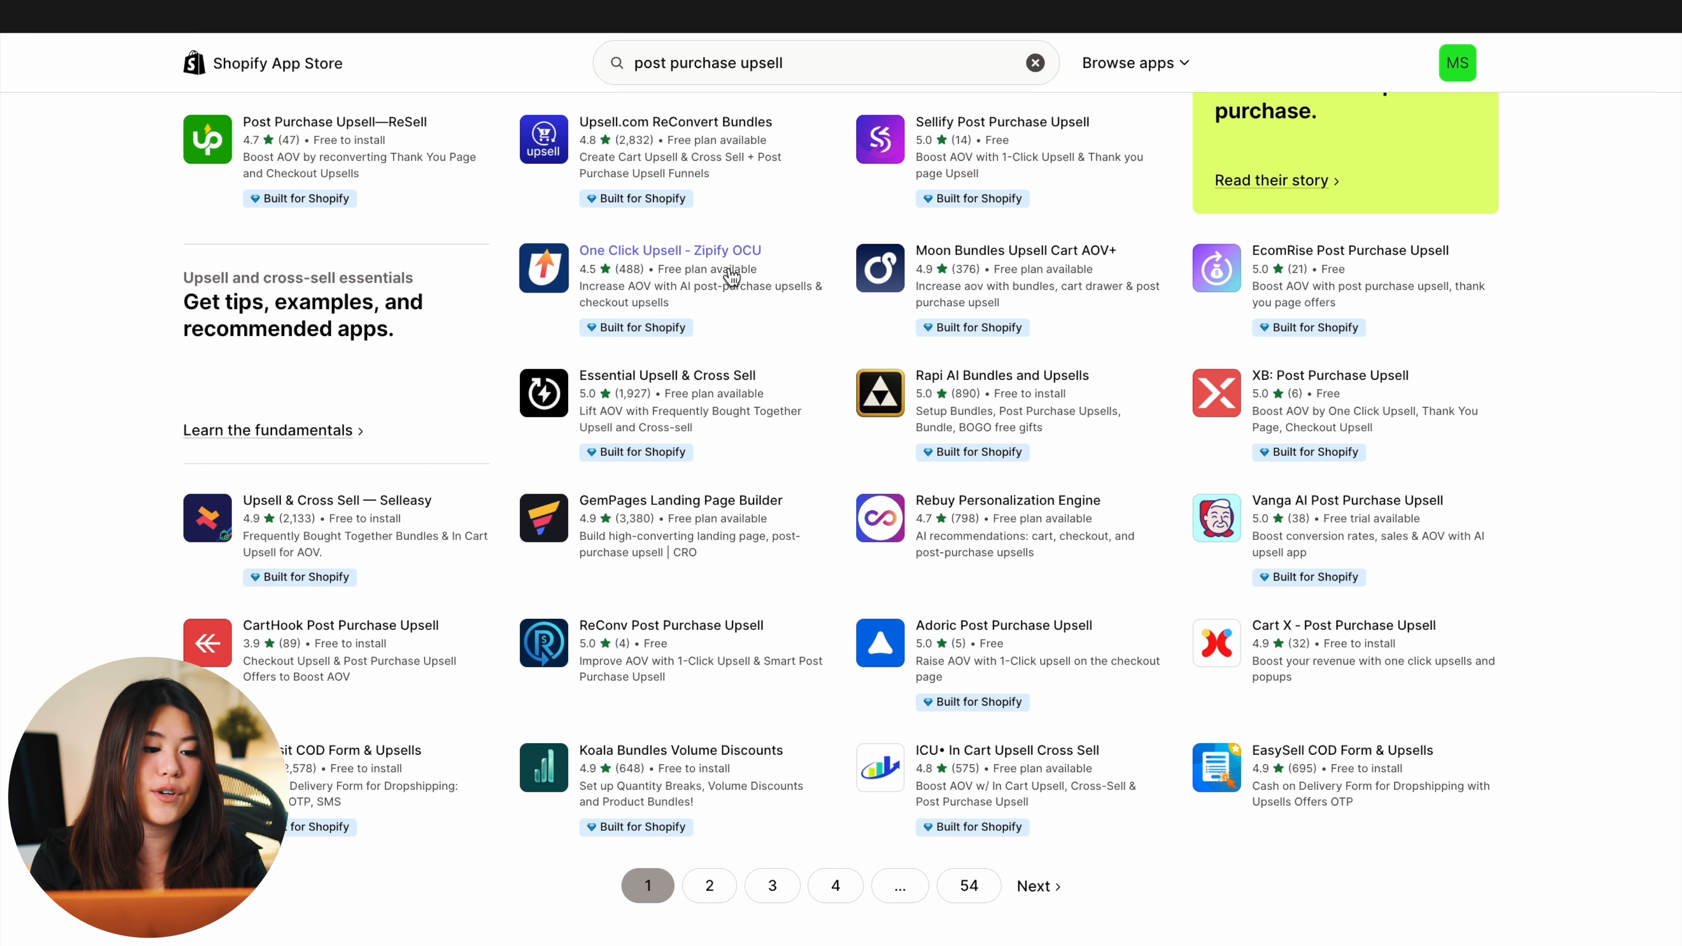
{"action": "scroll", "coordinate": [731, 275], "scroll_direction": "up", "scroll_amount": 6}
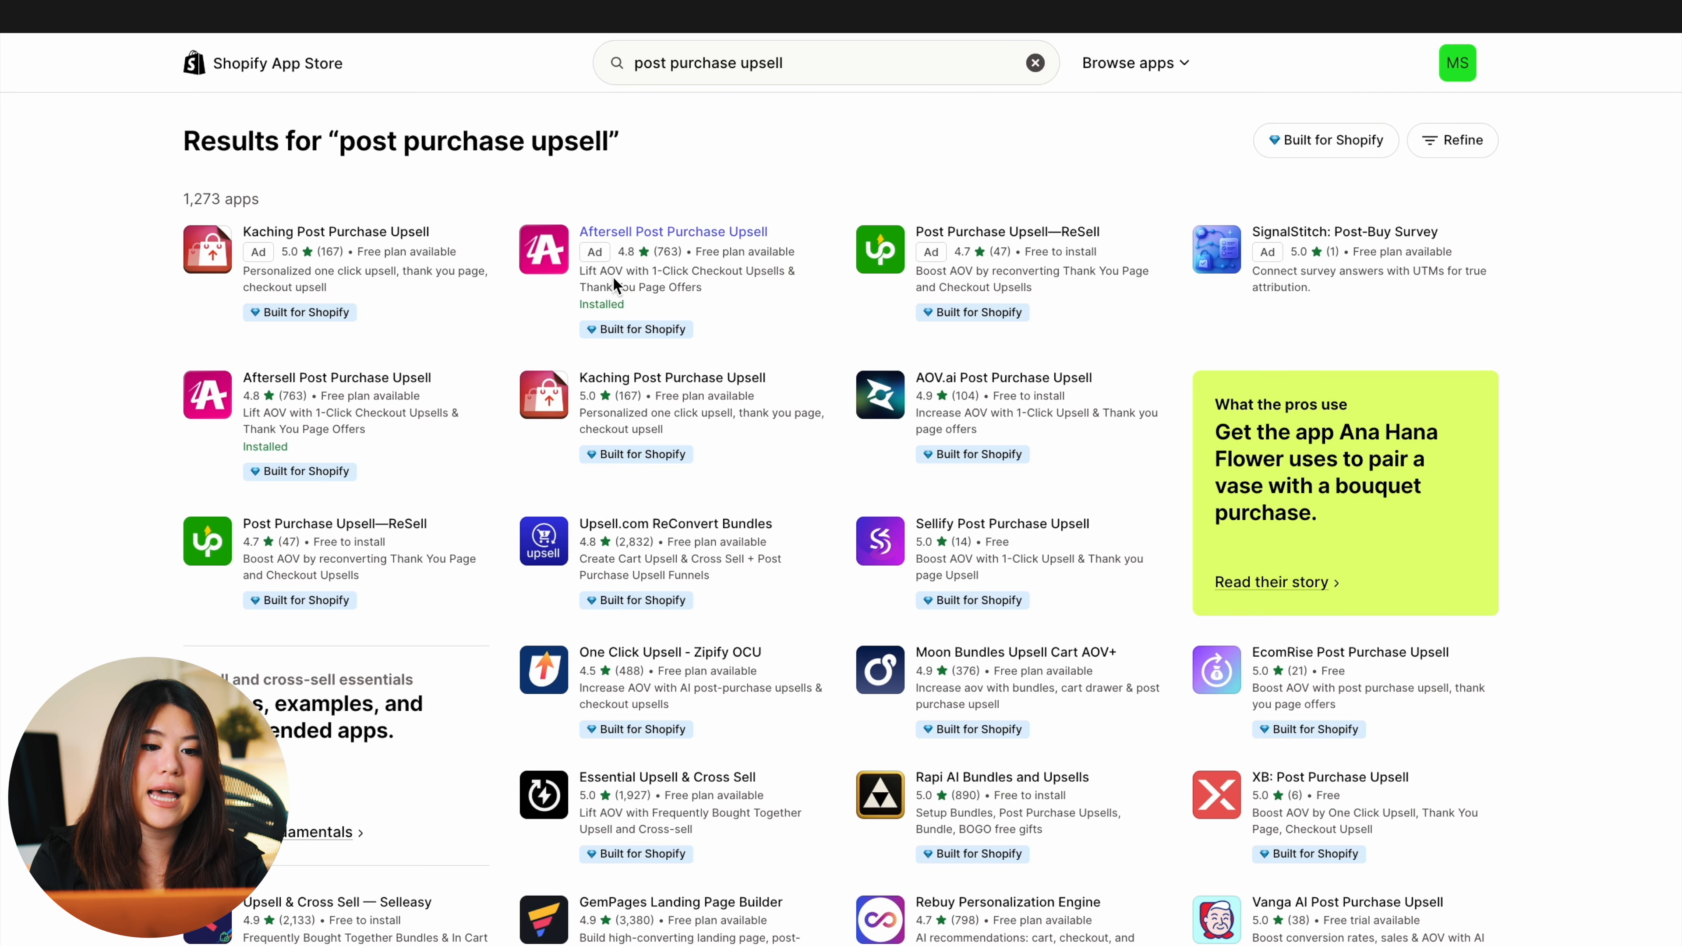
Step: Review the Aftersell Post Purchase Upsell listing and open the installed app from it
{"action": "left_click", "coordinate": [657, 232]}
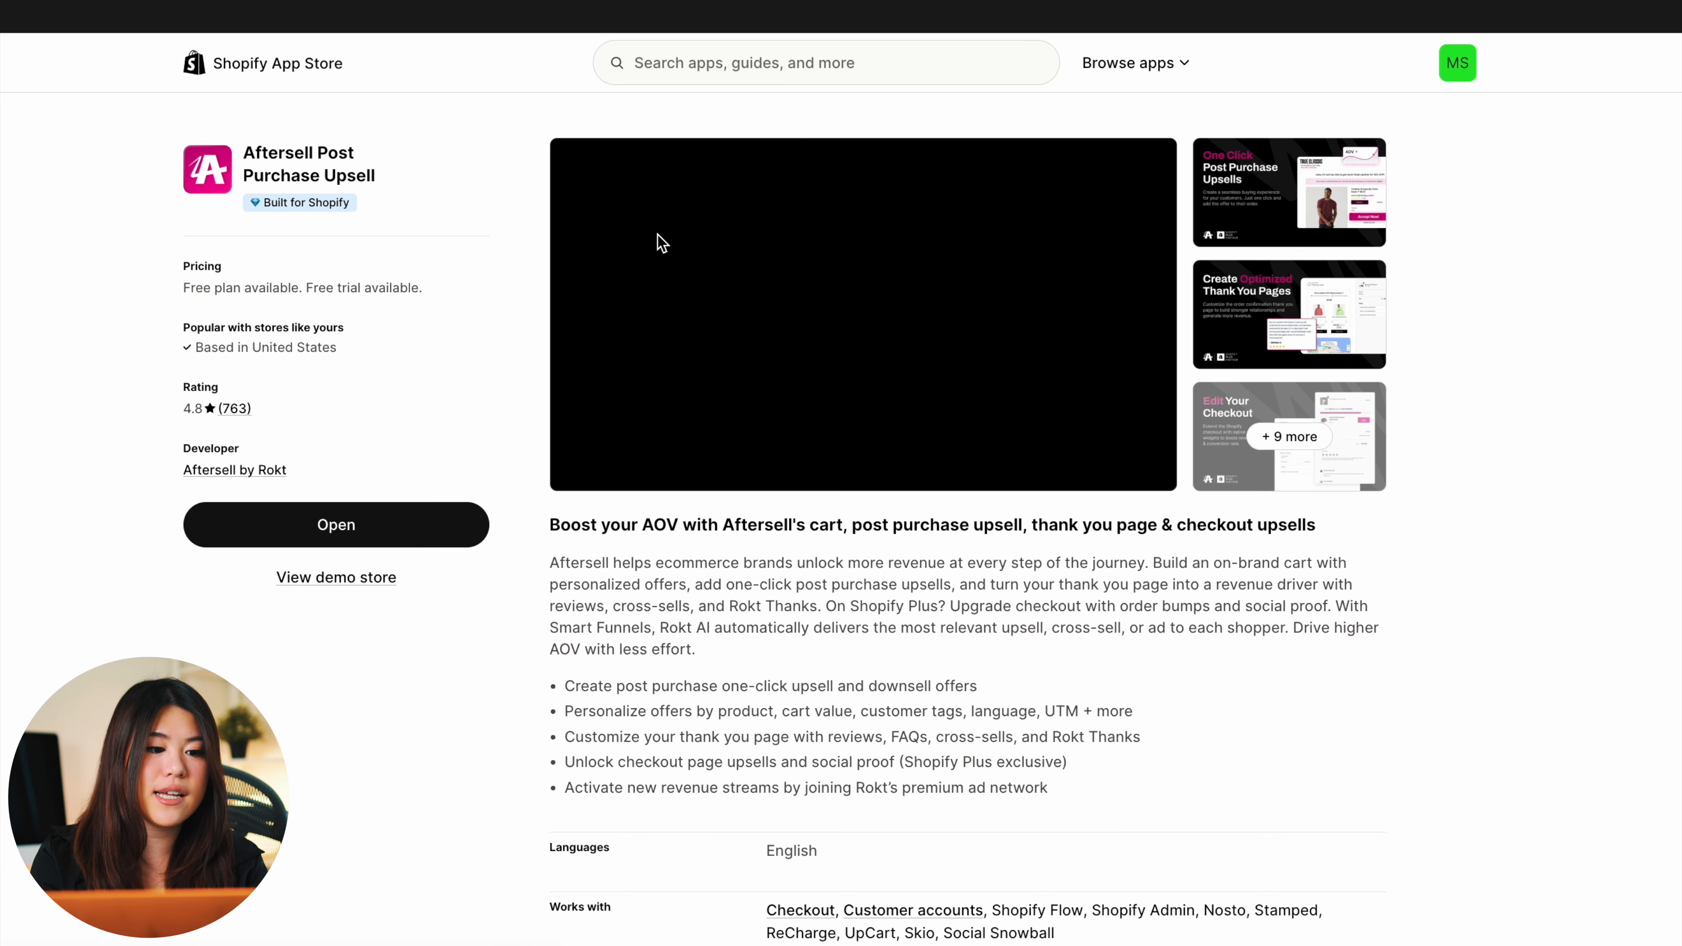
{"action": "scroll", "coordinate": [654, 392], "scroll_direction": "down", "scroll_amount": 6}
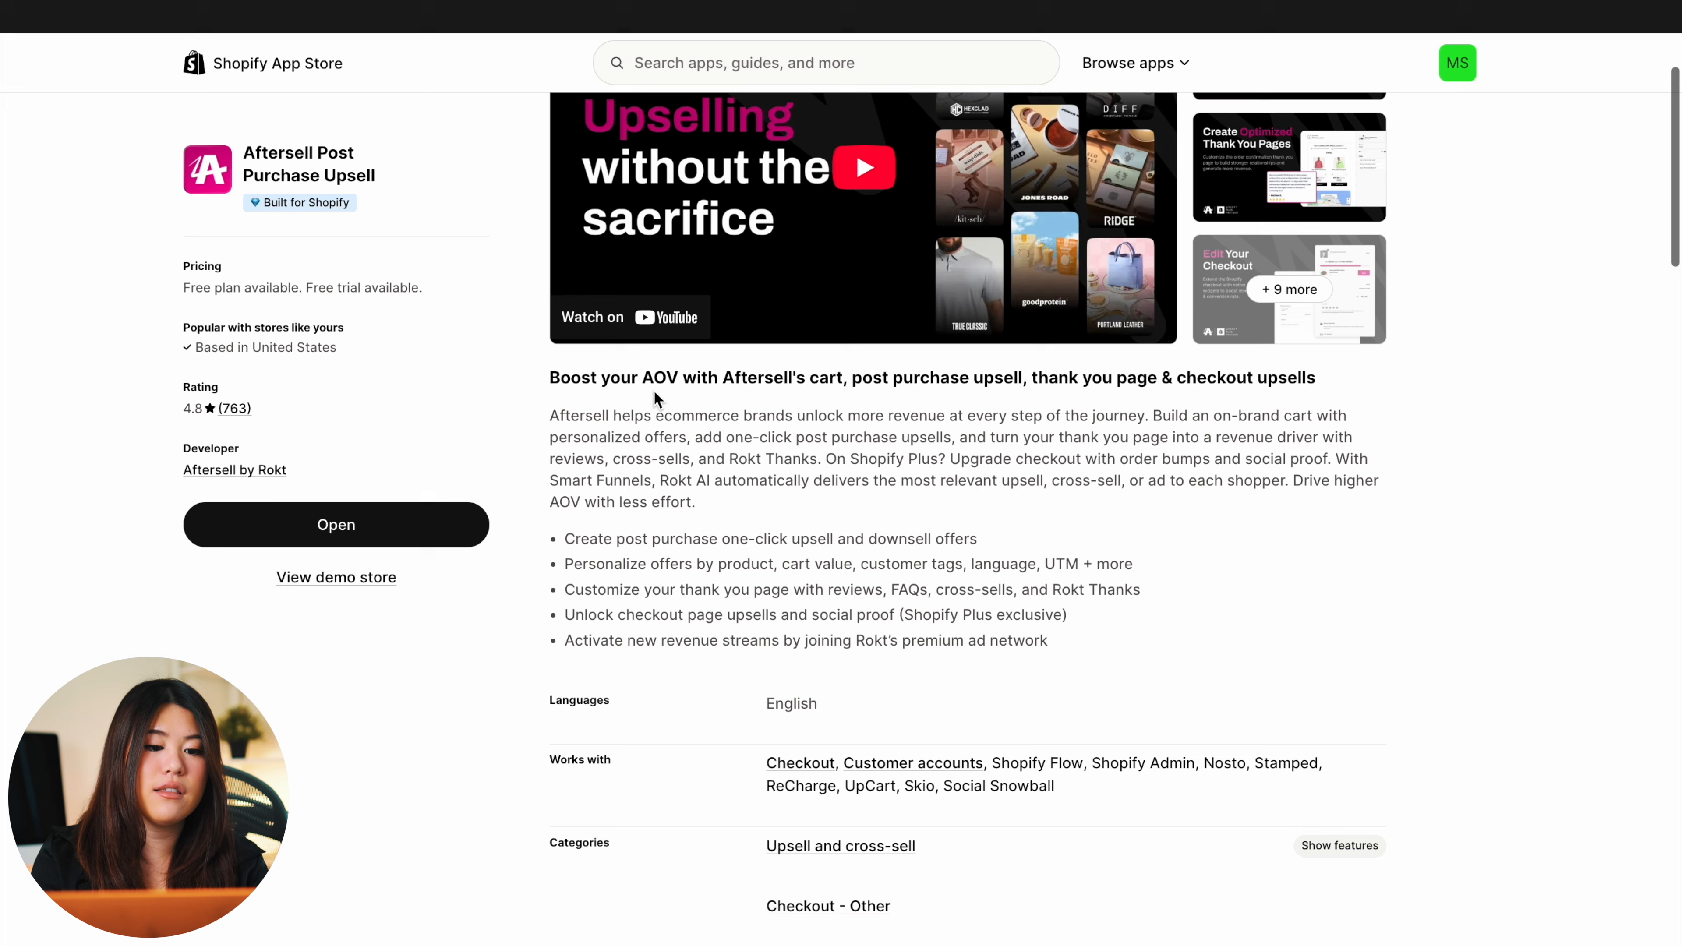
{"action": "scroll", "coordinate": [513, 373], "scroll_direction": "up", "scroll_amount": 8}
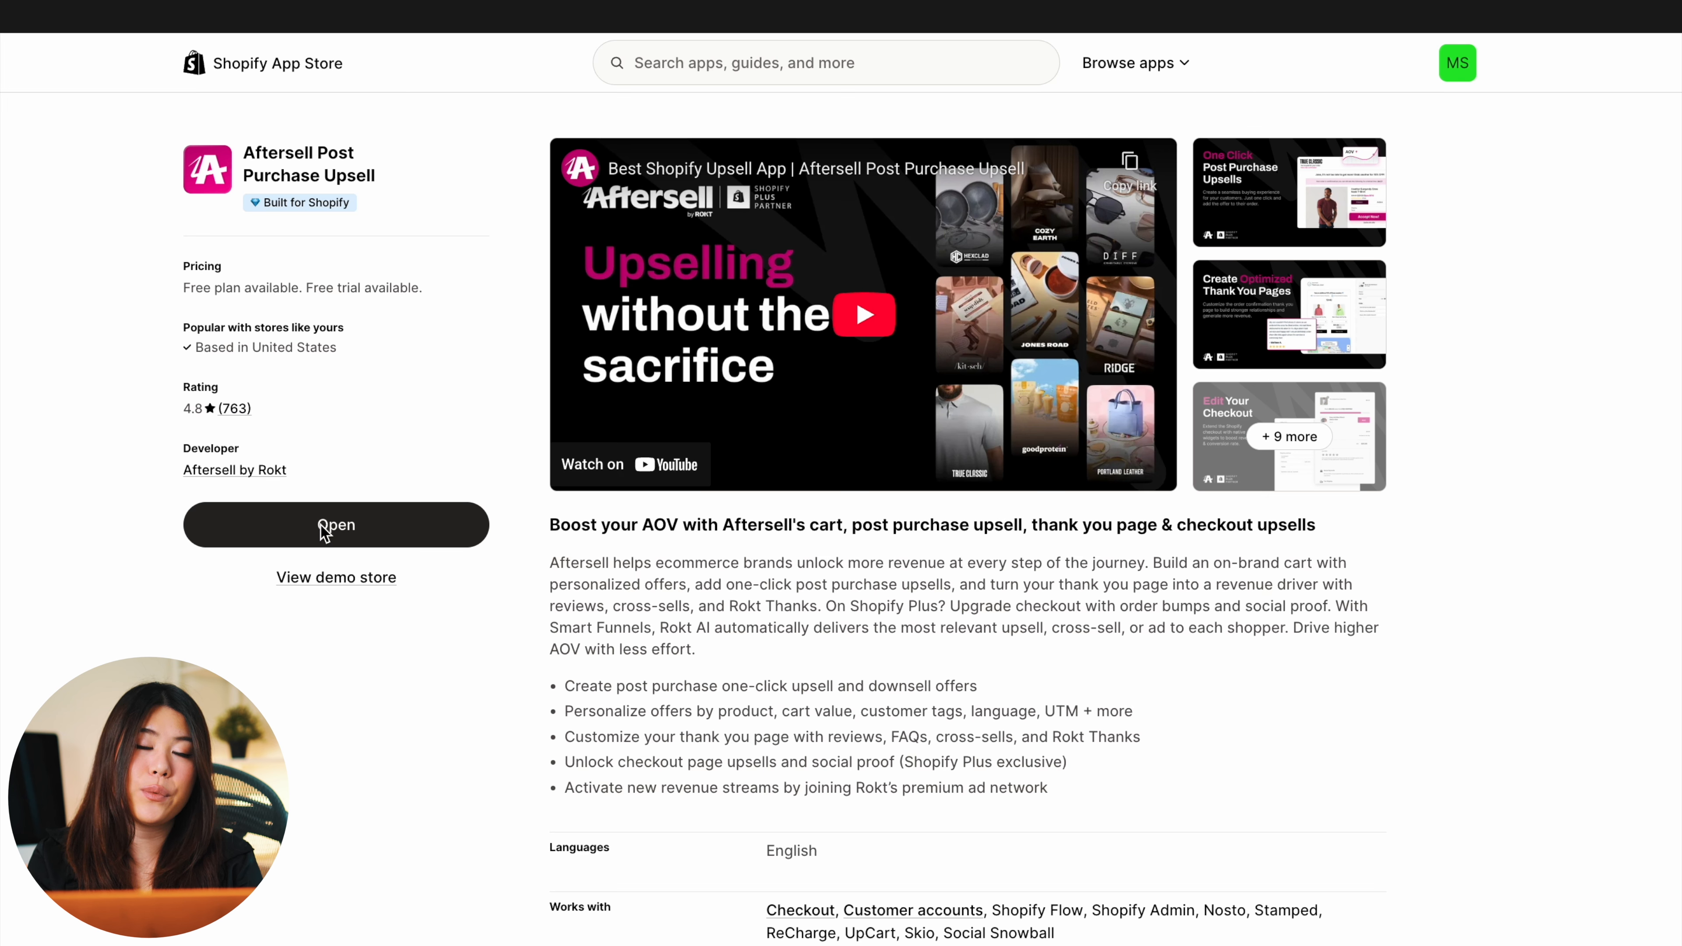
{"action": "left_click", "coordinate": [325, 547]}
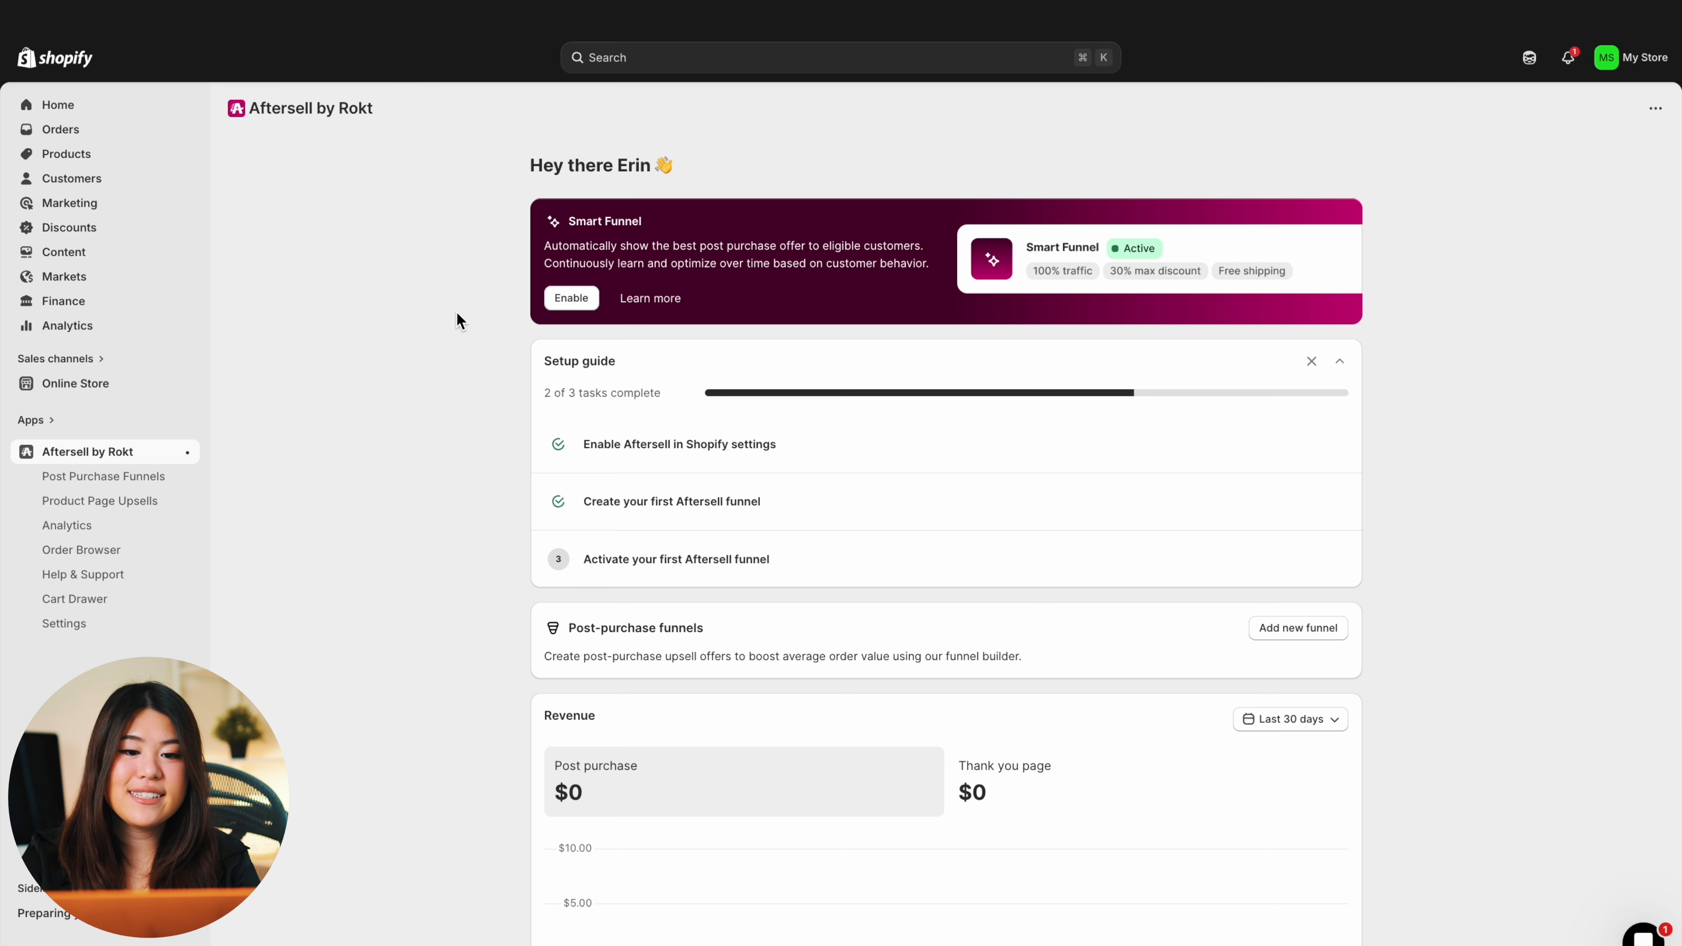
Step: Look over the Aftersell dashboard and examine the store's checkout settings
{"action": "scroll", "coordinate": [458, 321], "scroll_direction": "down", "scroll_amount": 5}
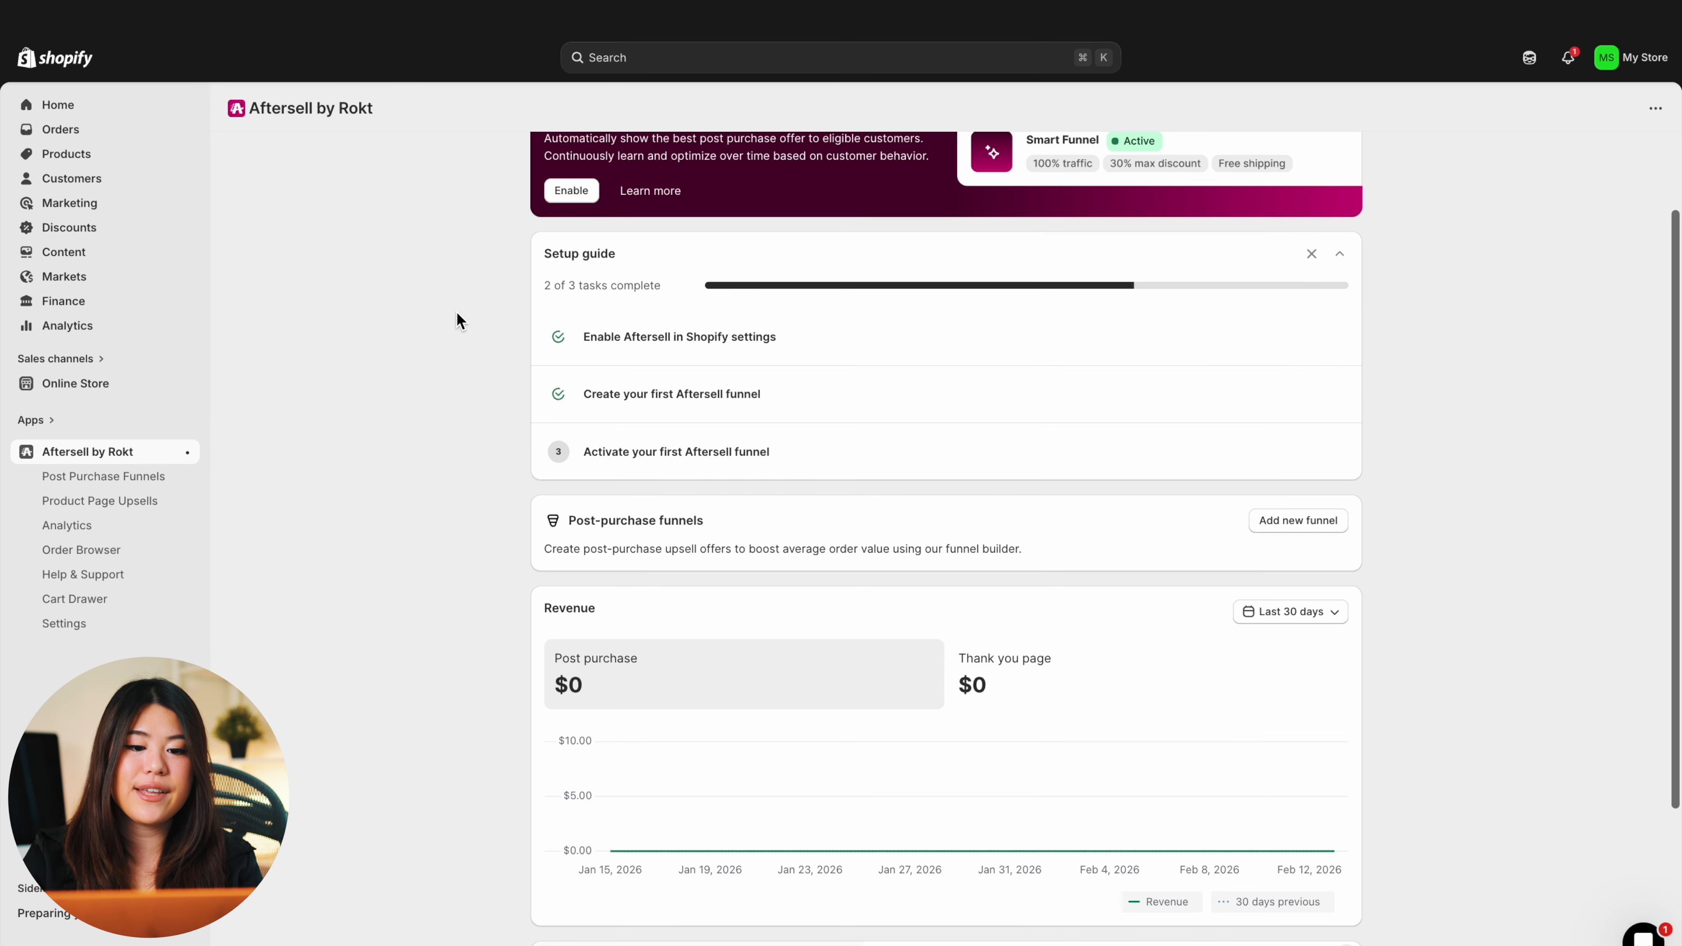
{"action": "scroll", "coordinate": [689, 400], "scroll_direction": "up", "scroll_amount": 5}
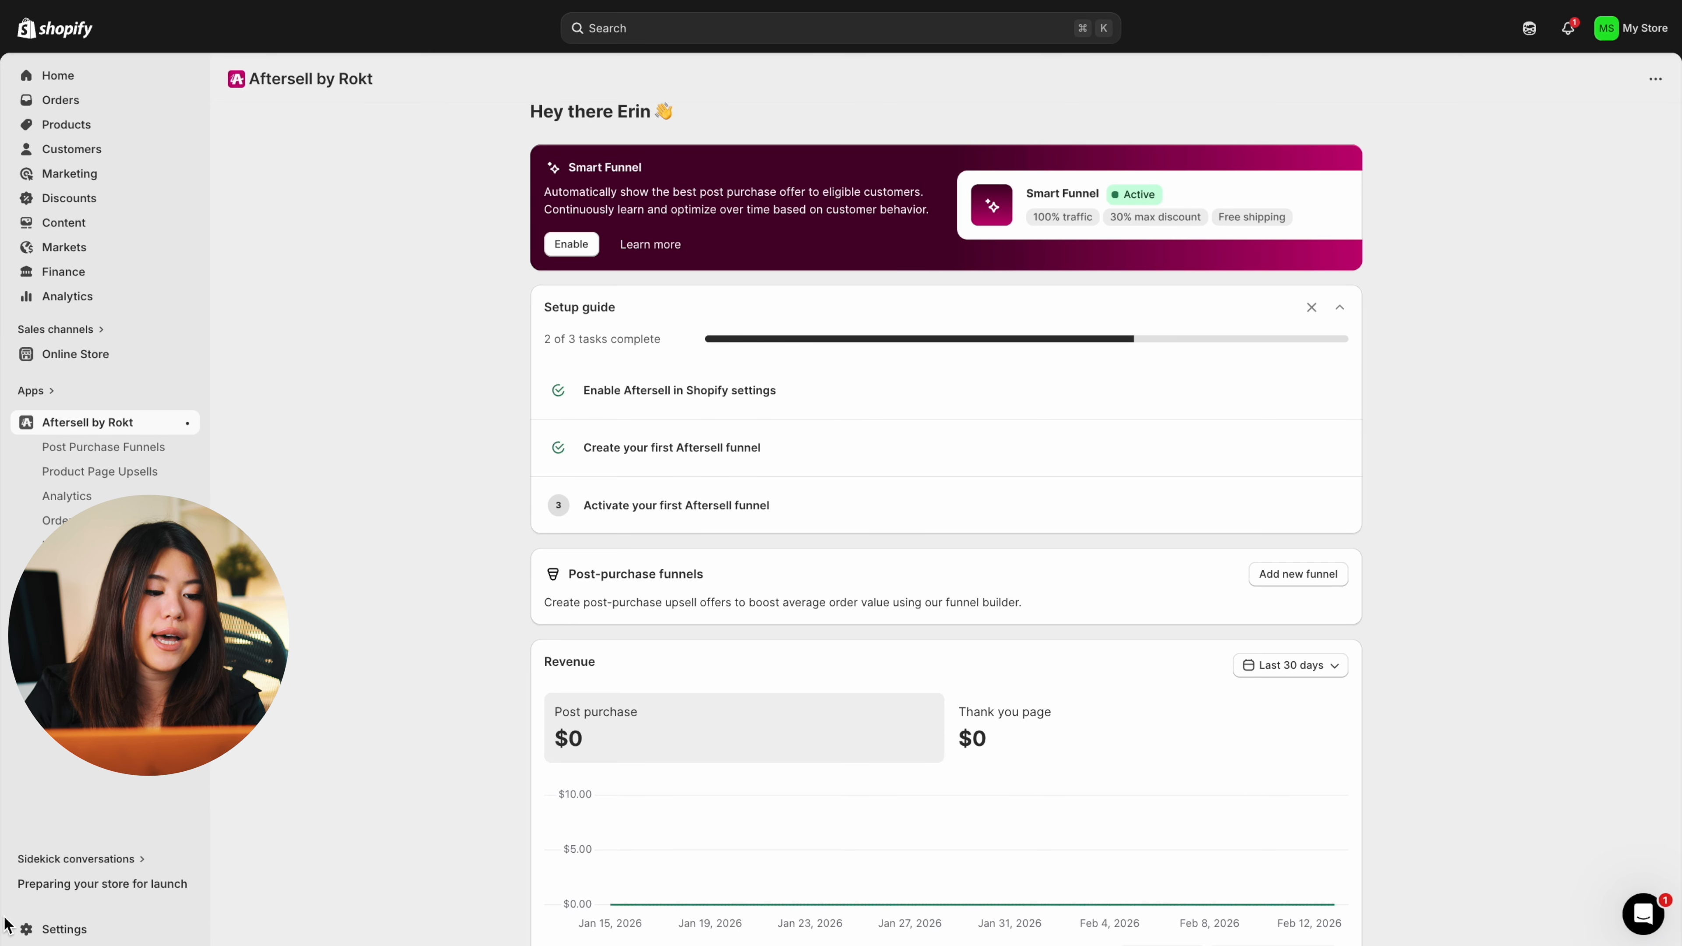
{"action": "left_click", "coordinate": [66, 936]}
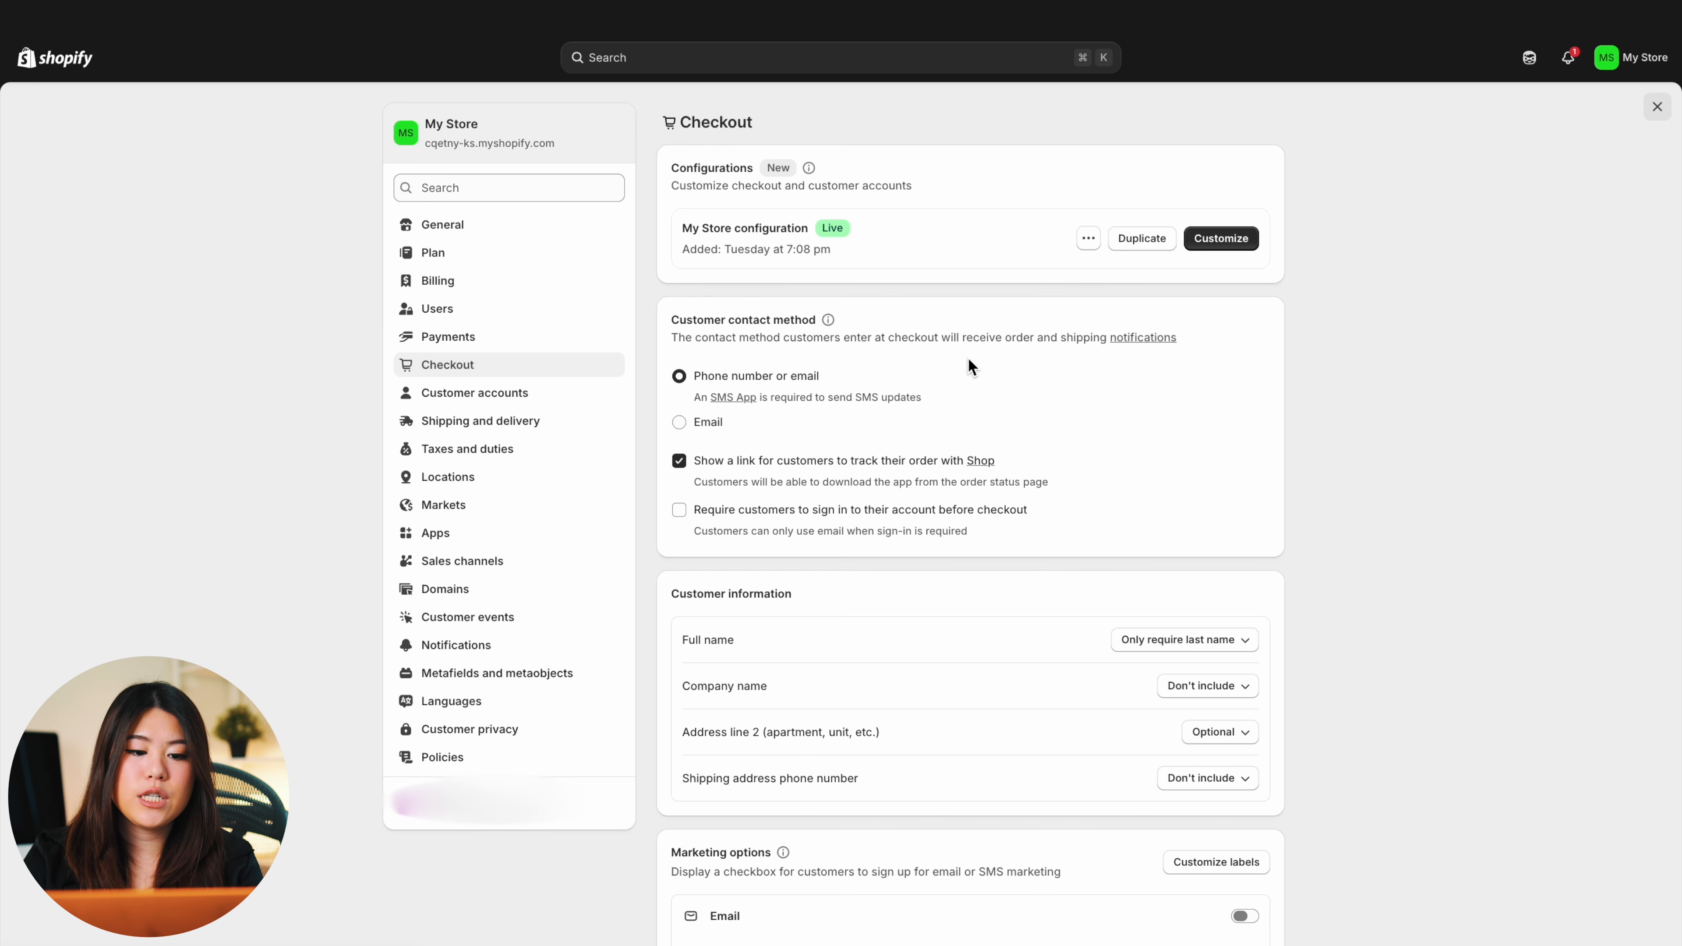
{"action": "scroll", "coordinate": [970, 366], "scroll_direction": "down", "scroll_amount": 15}
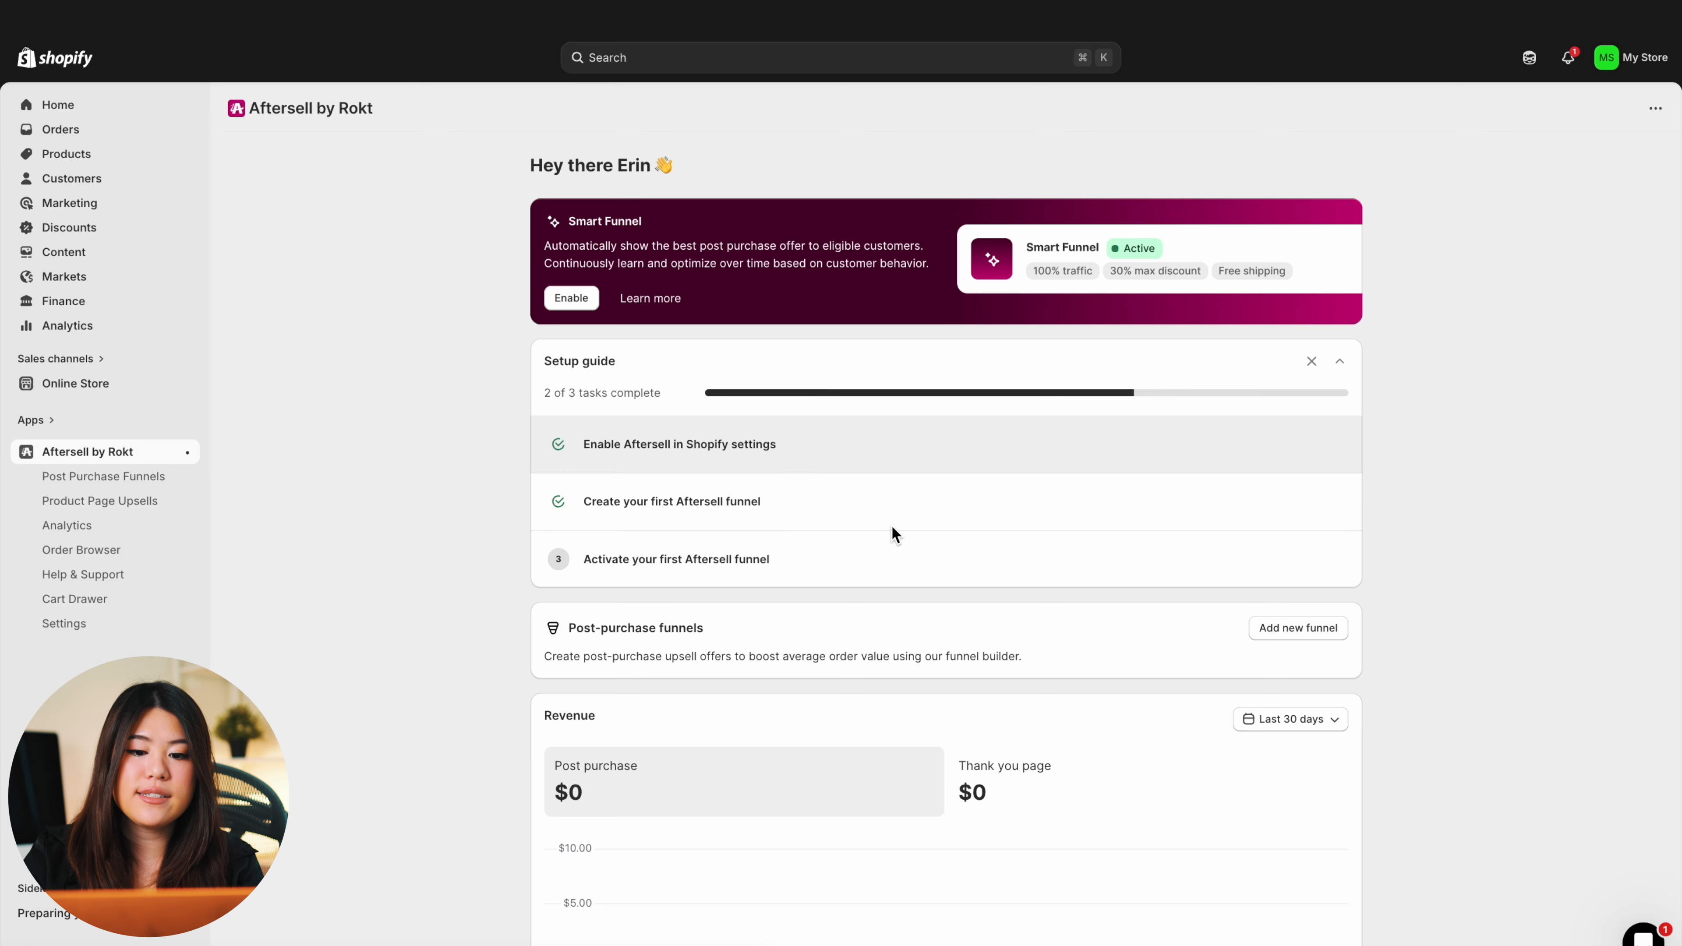
Step: Create a new Aftersell post-purchase funnel named "Post Purchase-- Main Upsell", using the Start from scratch option
{"action": "scroll", "coordinate": [1235, 635], "scroll_direction": "down", "scroll_amount": 2}
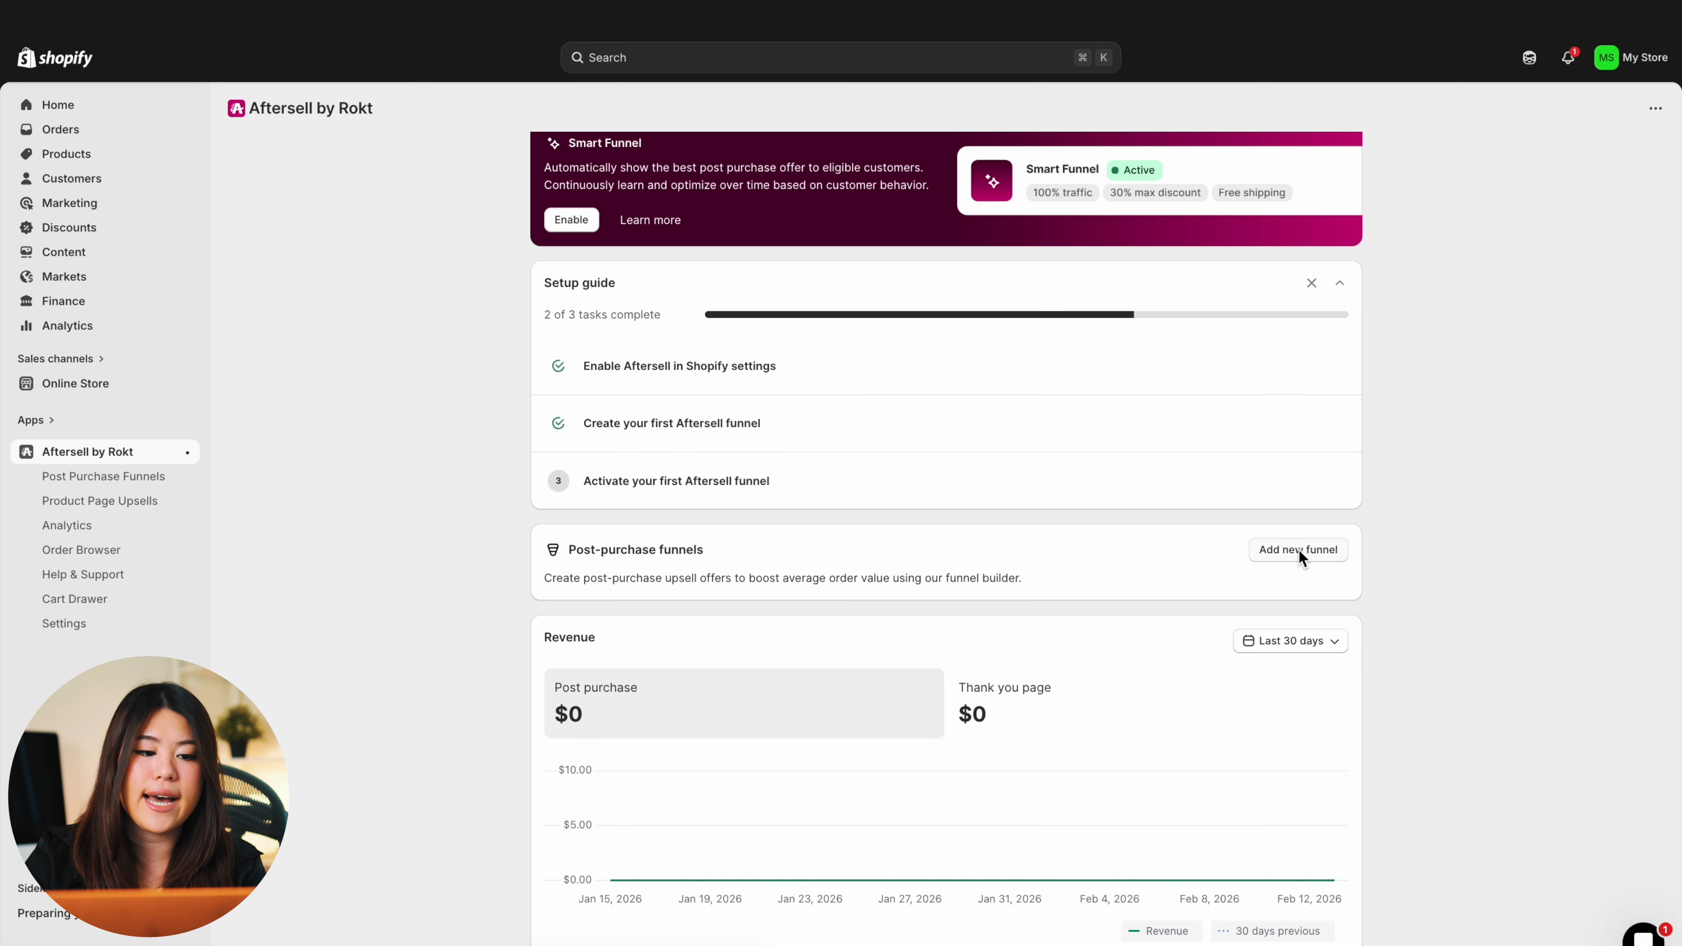
{"action": "left_click", "coordinate": [1298, 549]}
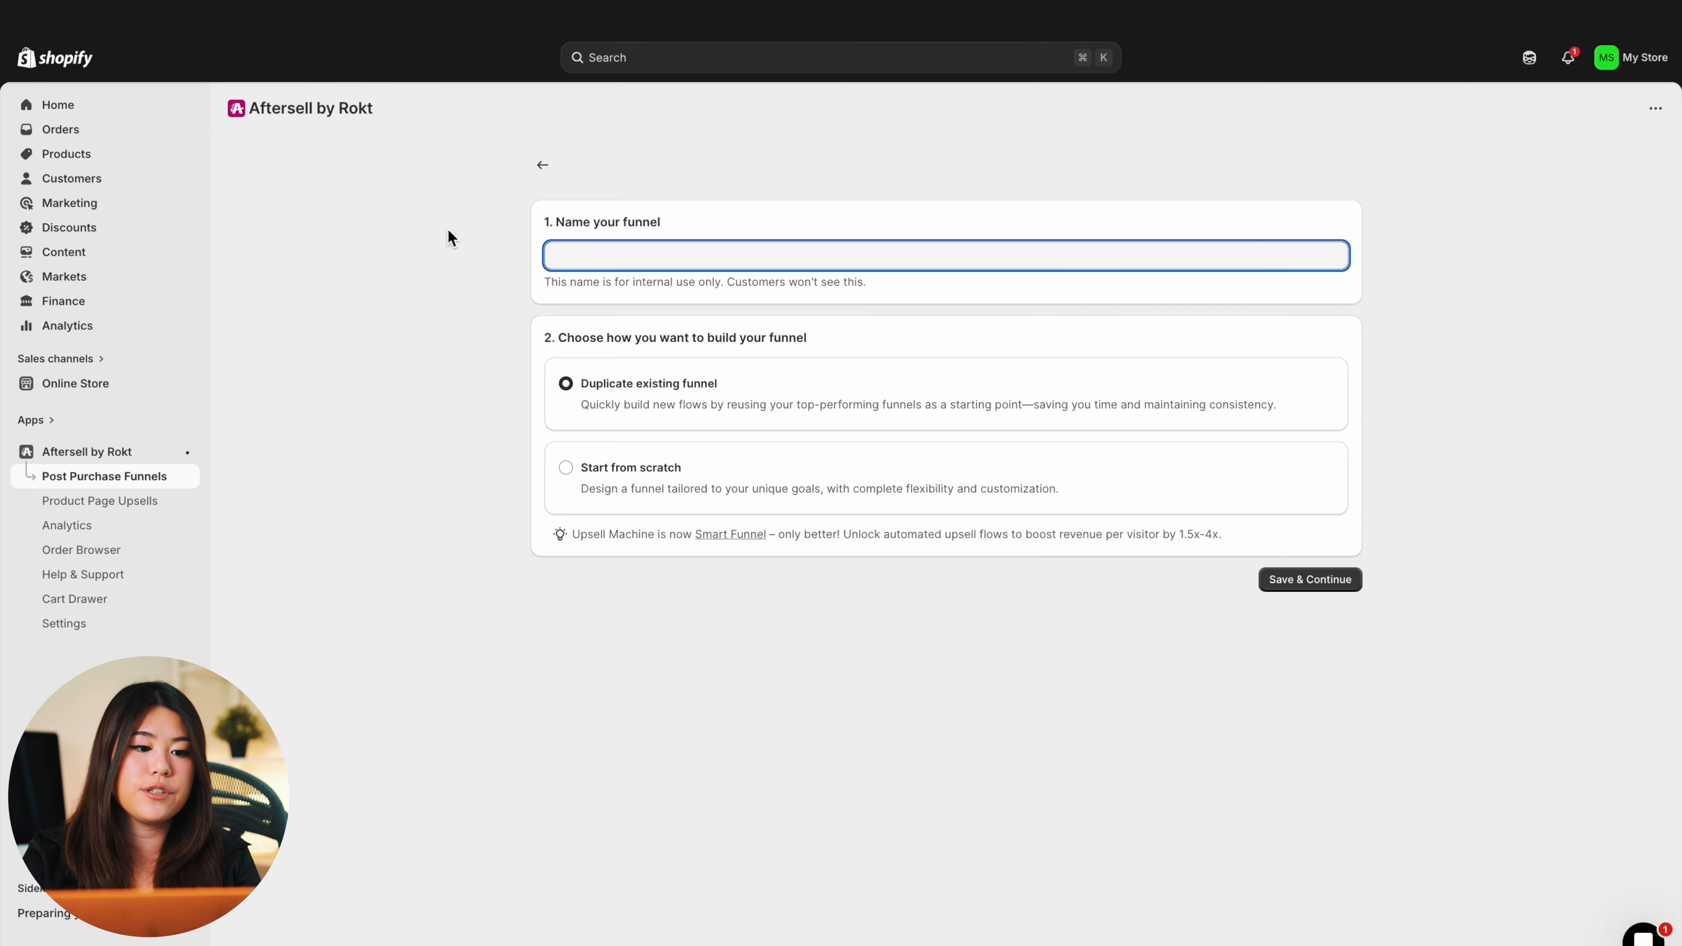
{"action": "type", "text": "Post Purchase-- Mai"}
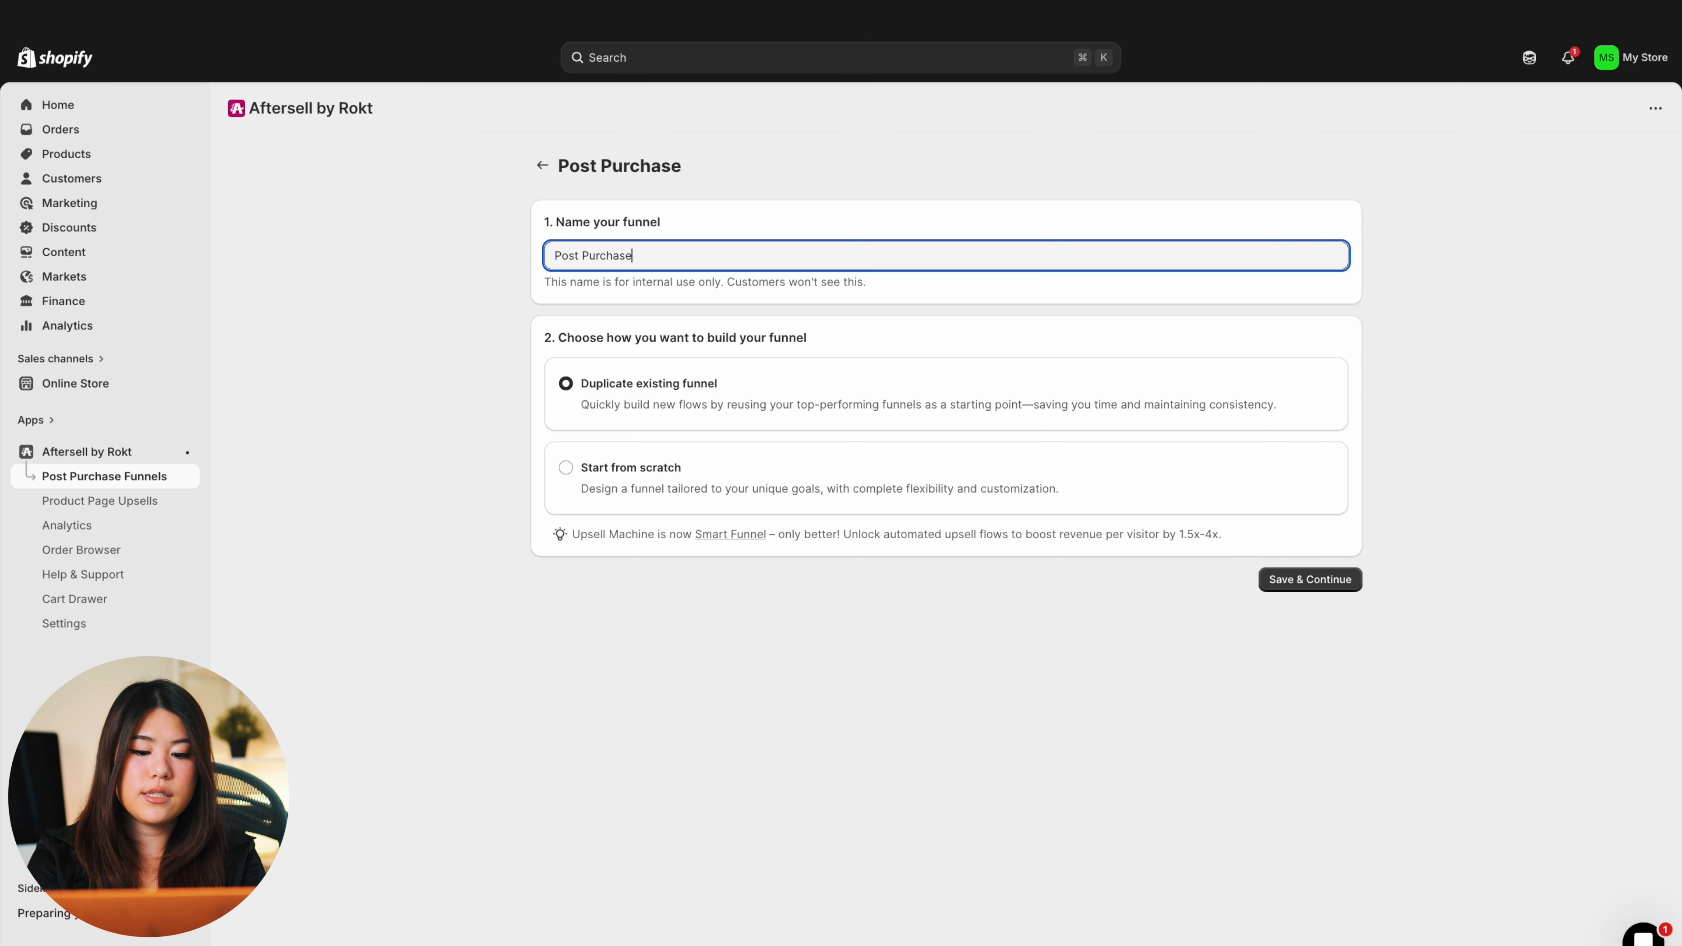
{"action": "key", "text": "BackSpace"}
{"action": "type", "text": "ain Upsell"}
{"action": "left_click", "coordinate": [593, 473]}
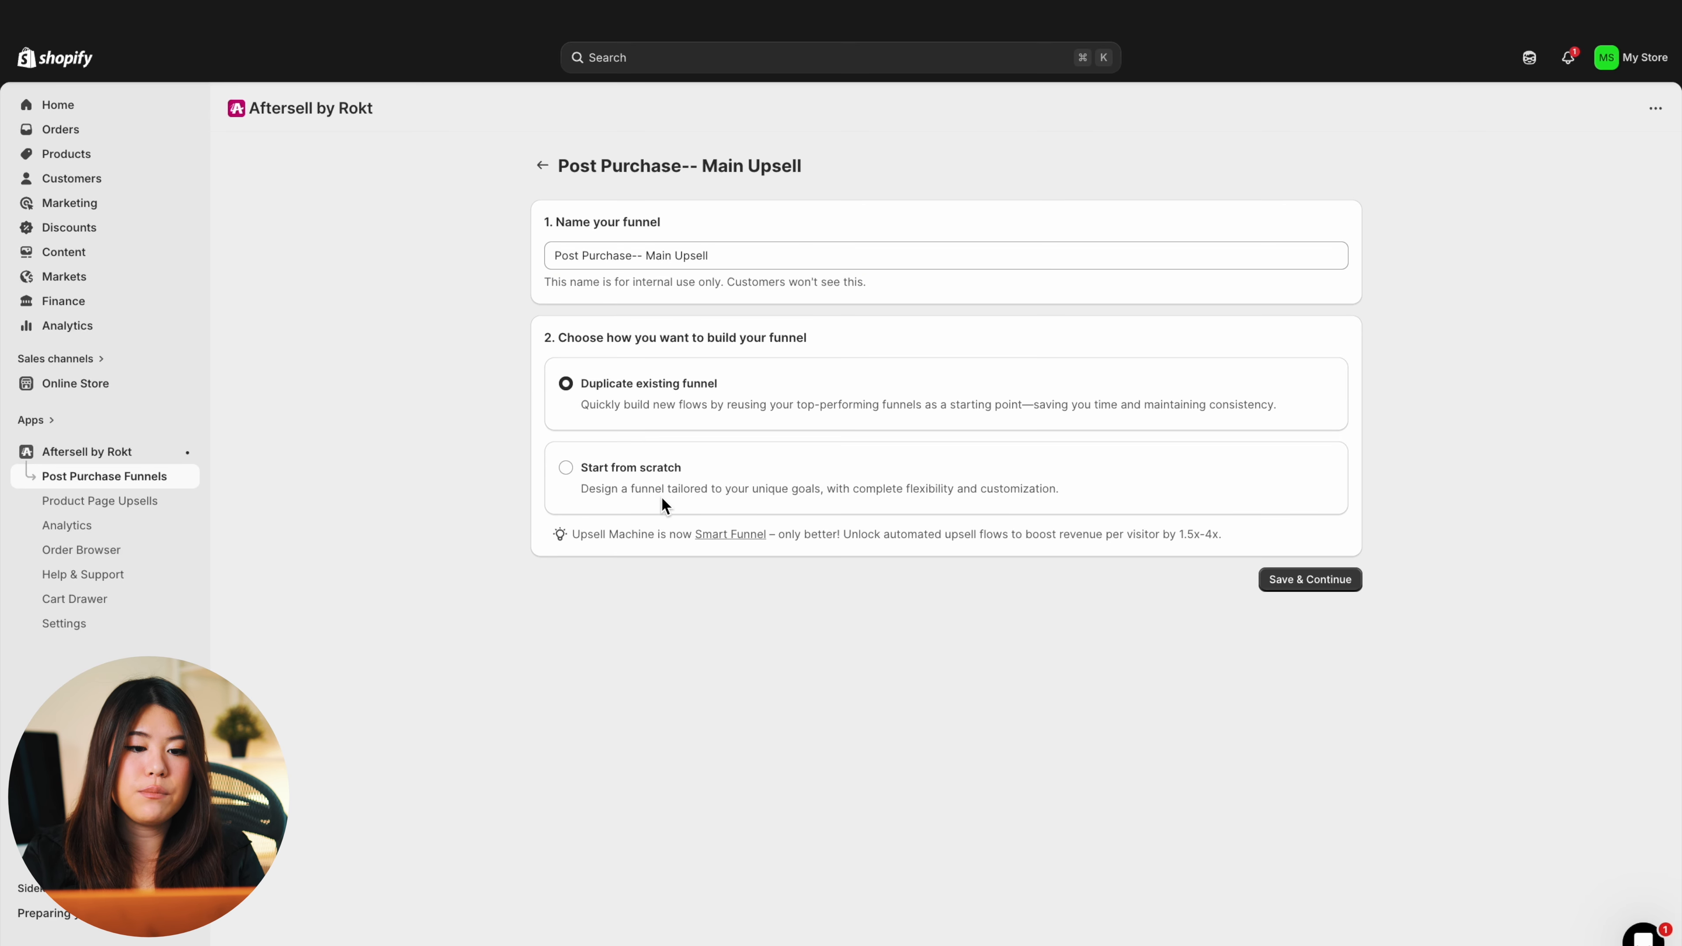
{"action": "left_click", "coordinate": [568, 468]}
{"action": "left_click", "coordinate": [1306, 586]}
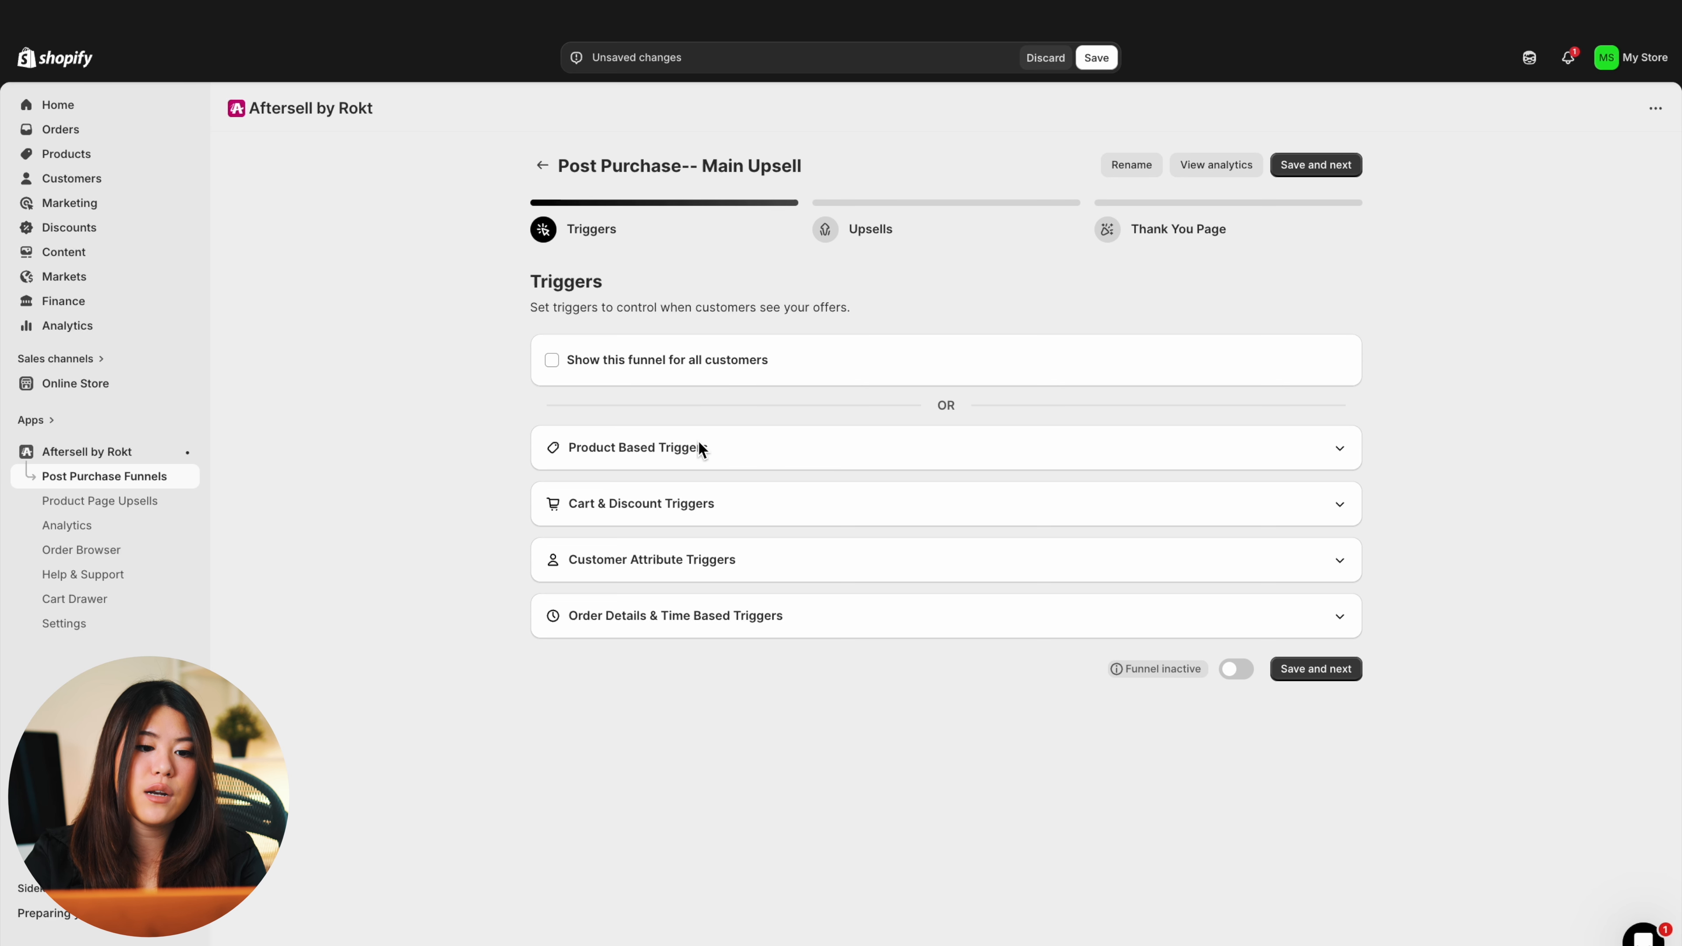
Step: Add a Product/Collection exclusion trigger for the Hoodie product, then save the triggers and continue to the upsells
{"action": "left_click", "coordinate": [683, 453]}
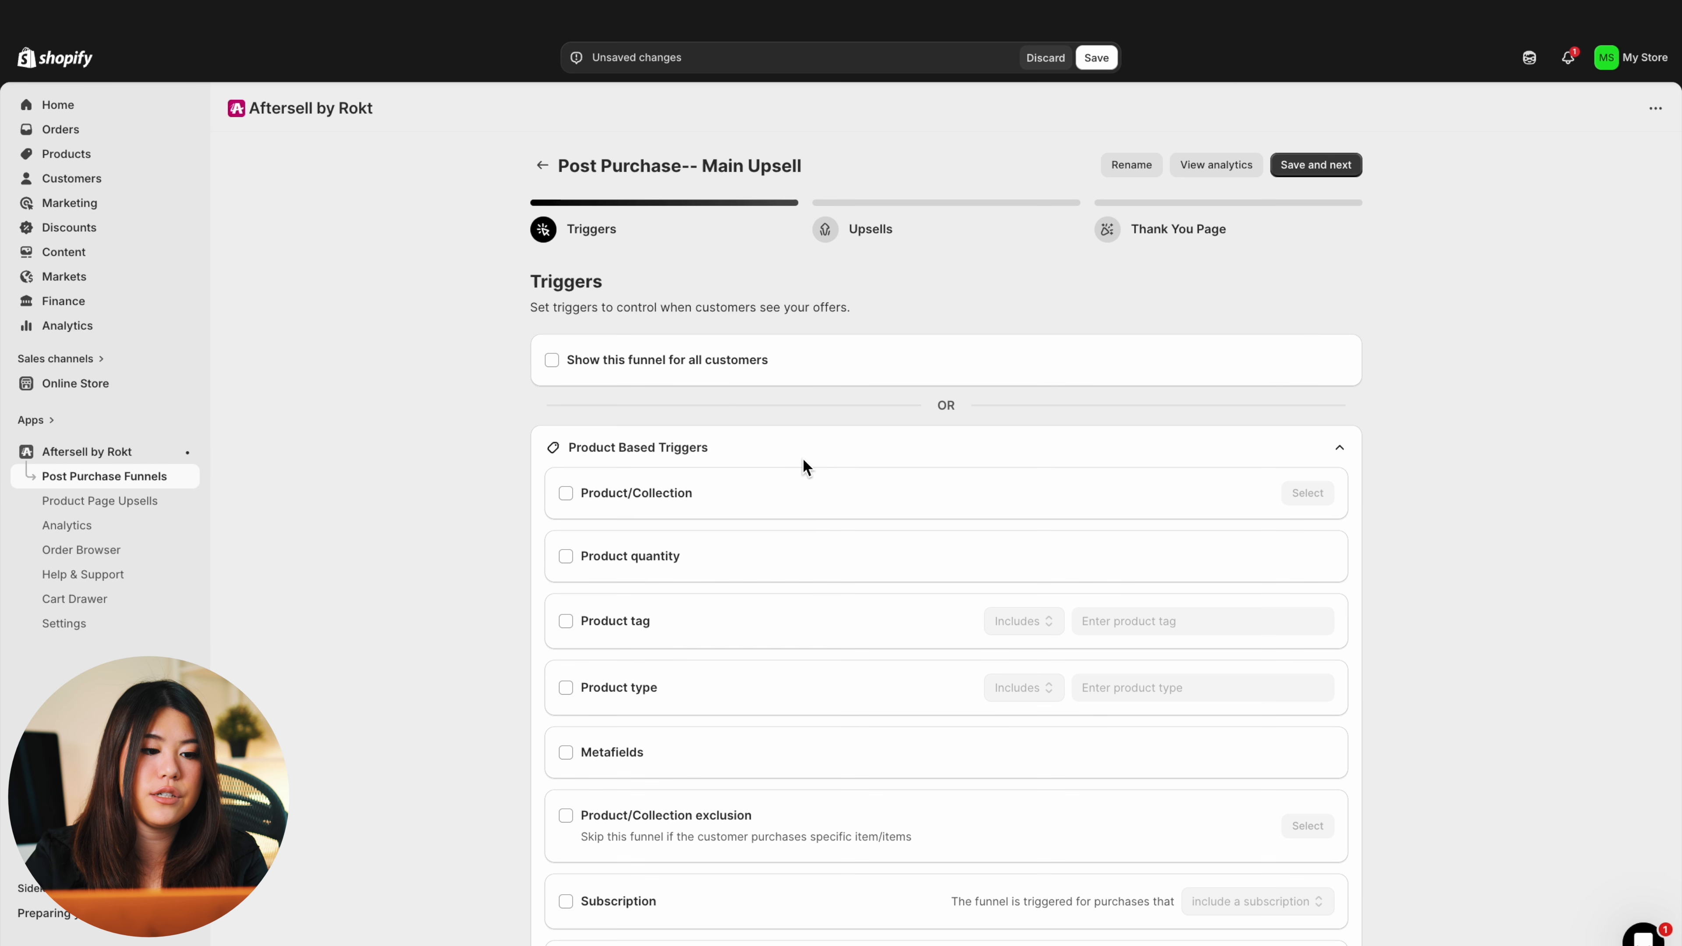
{"action": "scroll", "coordinate": [802, 458], "scroll_direction": "down", "scroll_amount": 2}
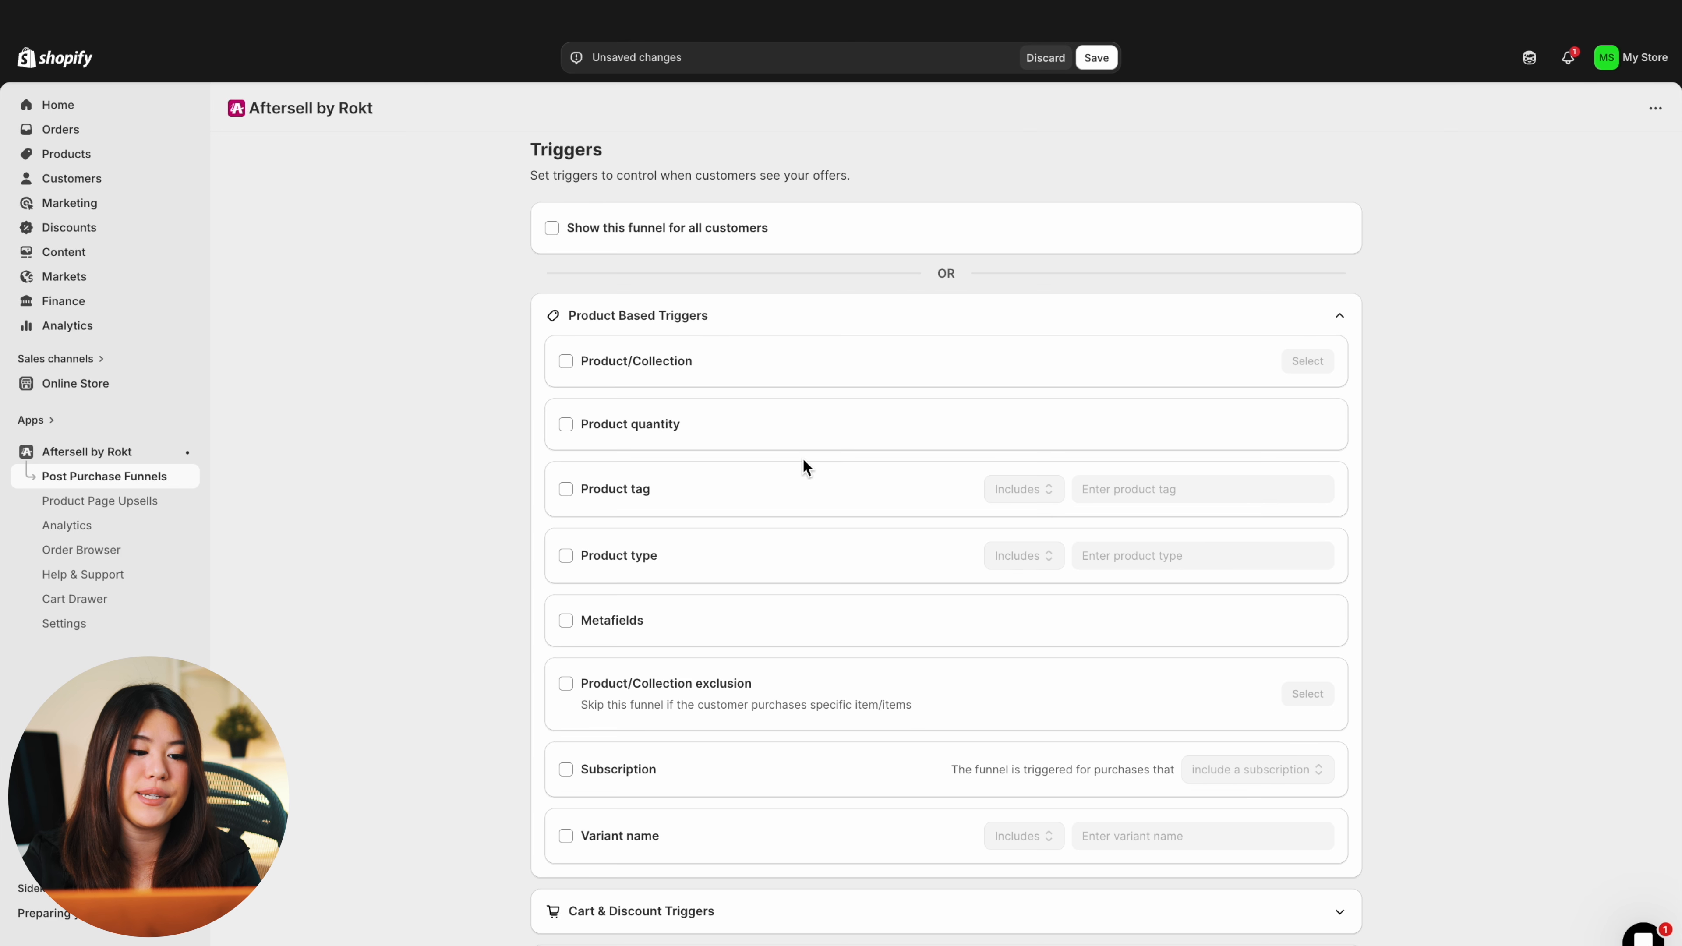
{"action": "scroll", "coordinate": [803, 457], "scroll_direction": "down", "scroll_amount": 2}
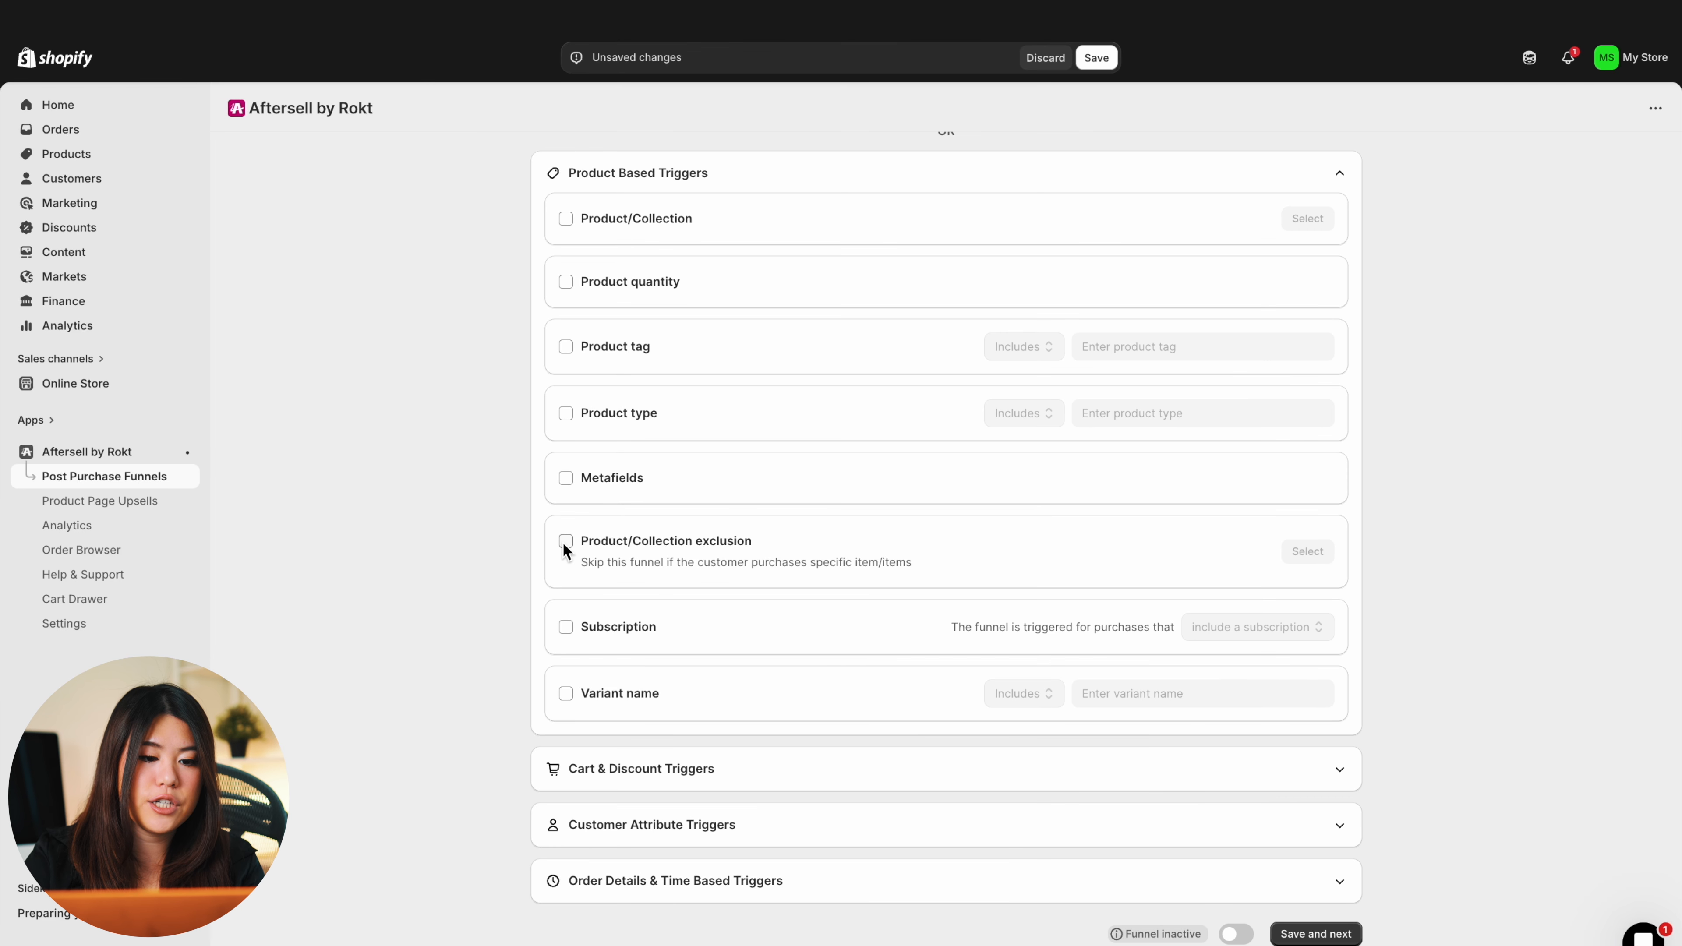
{"action": "left_click", "coordinate": [566, 541]}
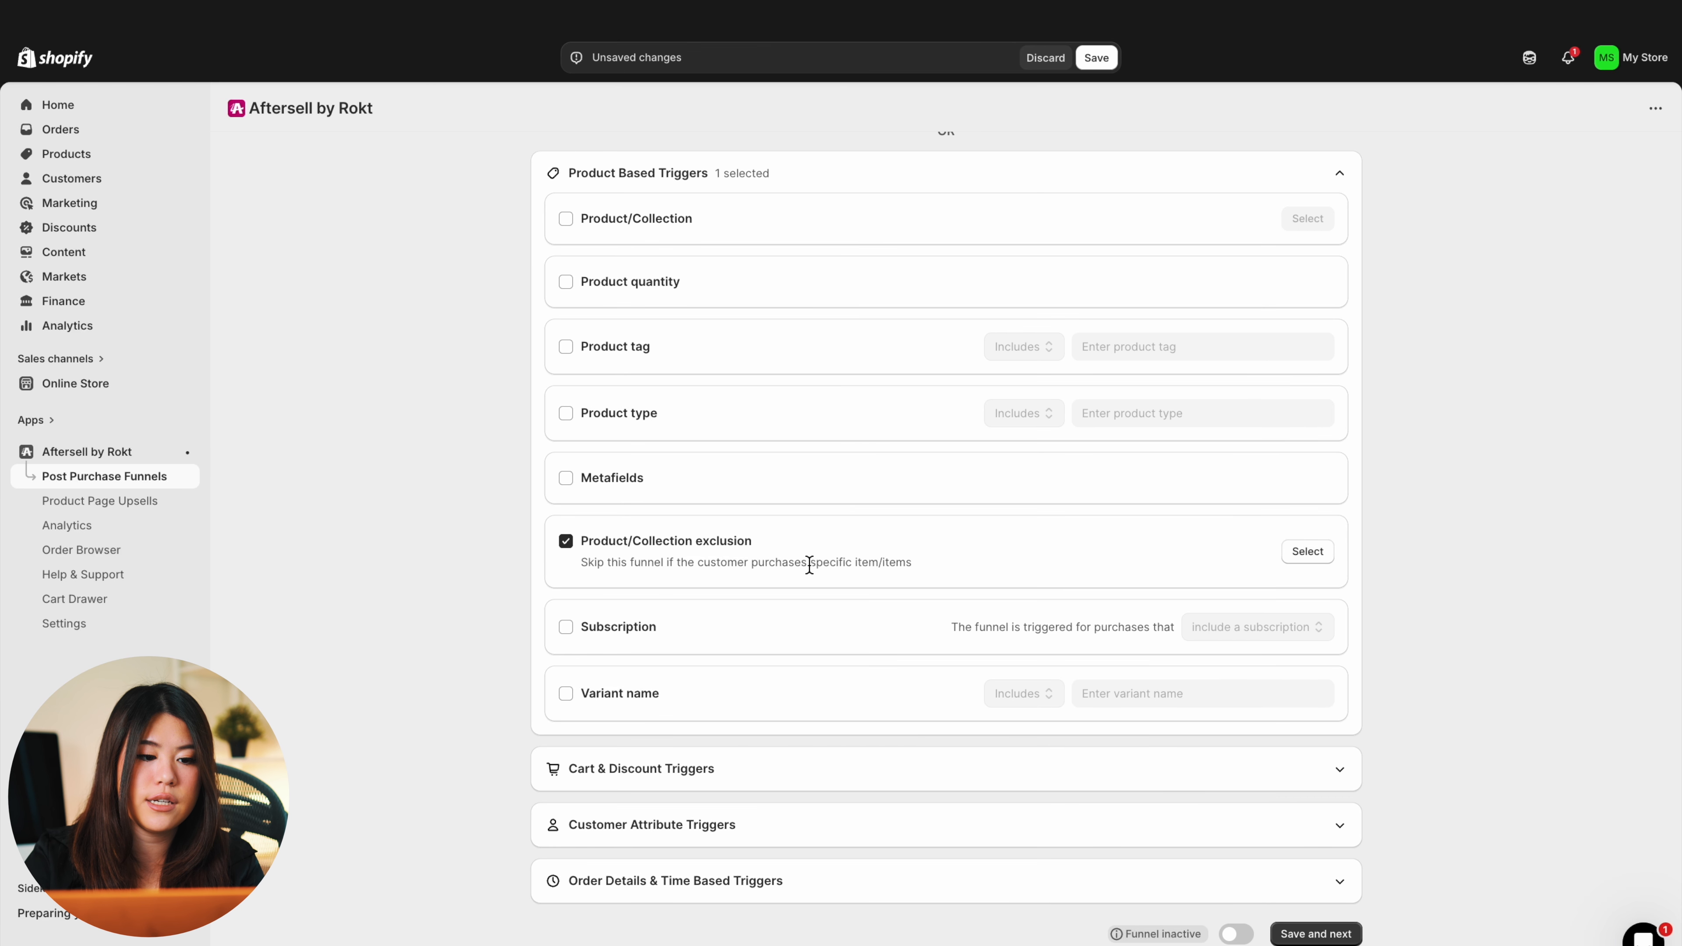
{"action": "scroll", "coordinate": [843, 564], "scroll_direction": "down", "scroll_amount": 1}
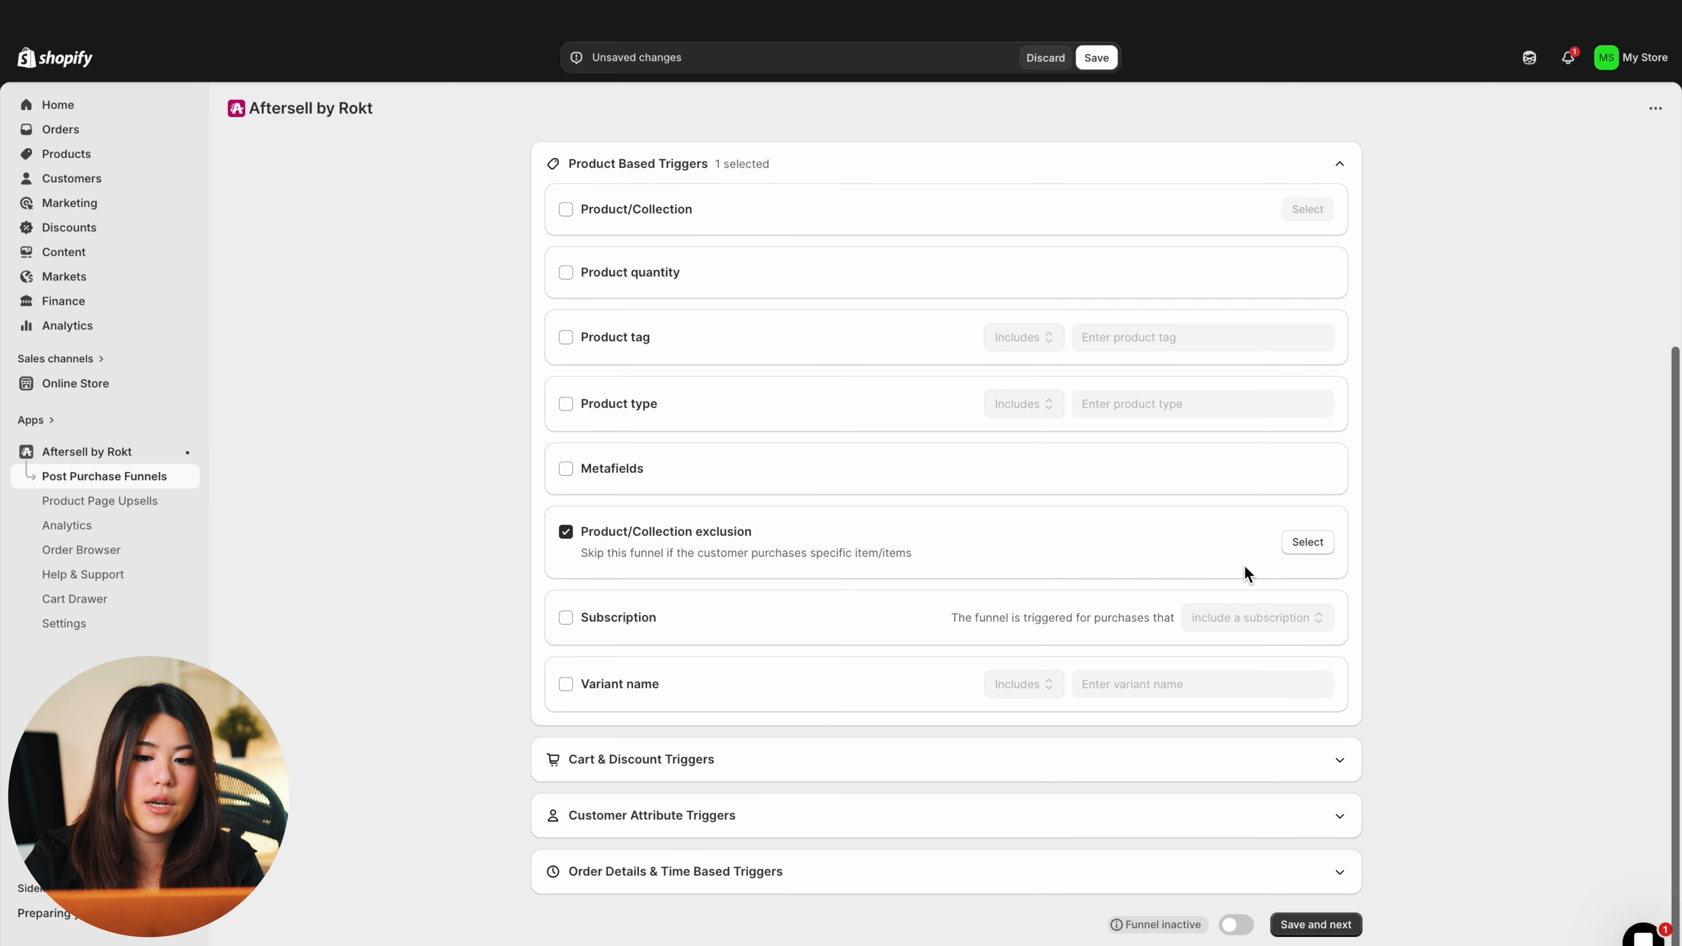
{"action": "left_click", "coordinate": [1308, 543]}
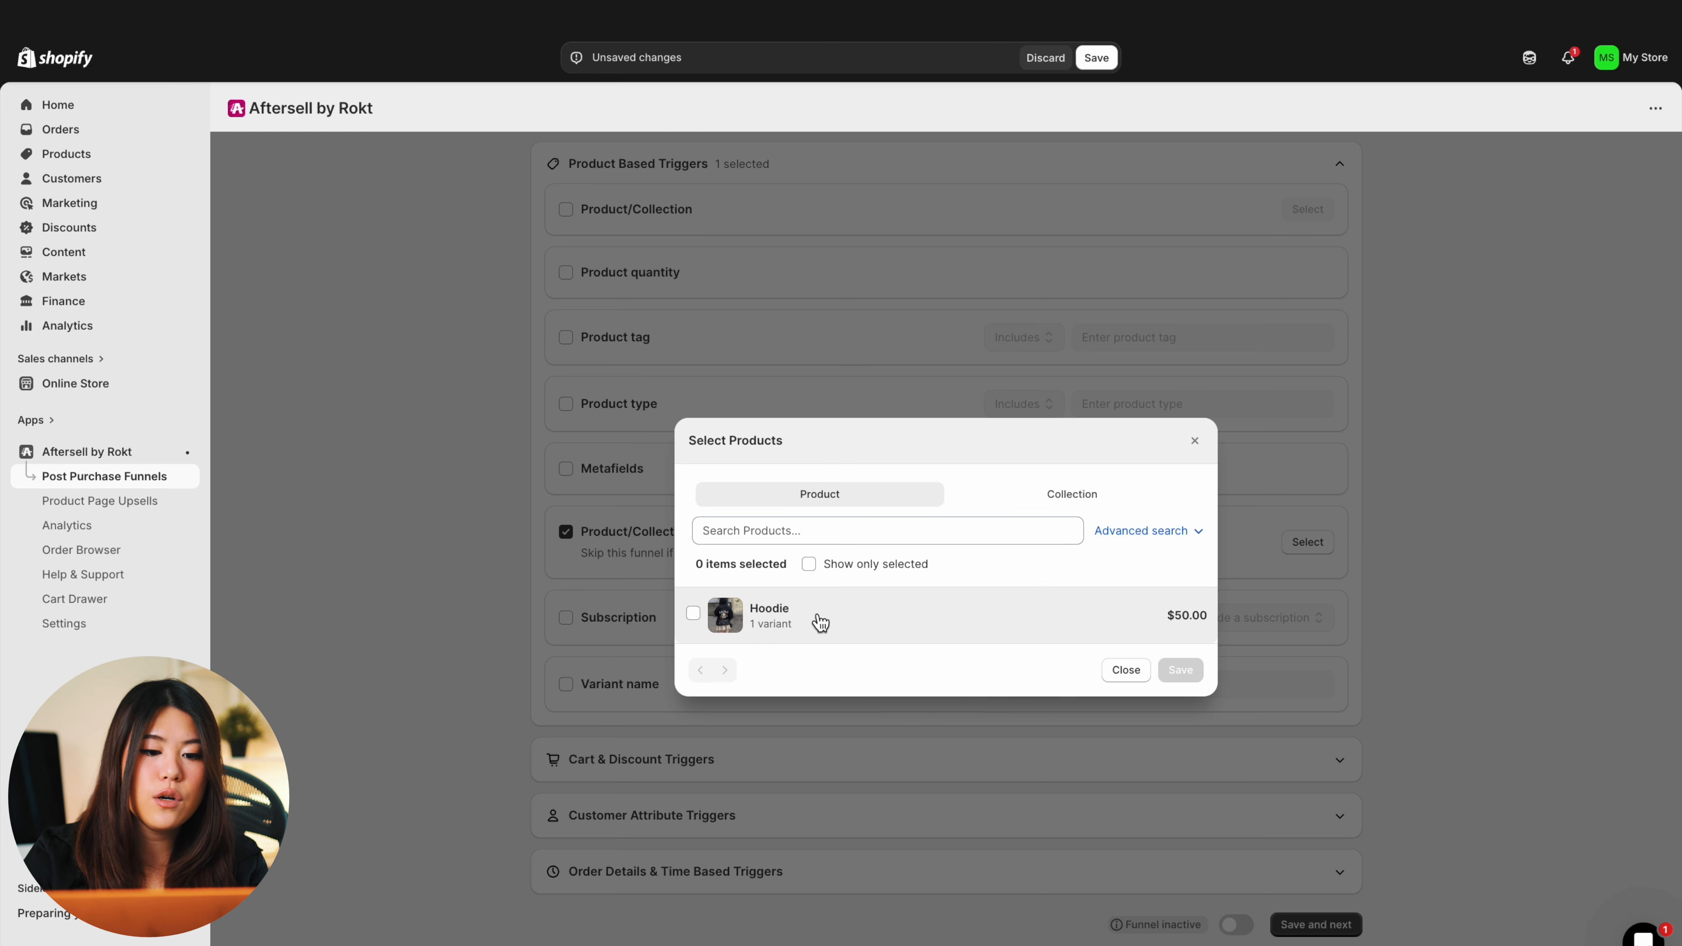
{"action": "left_click", "coordinate": [693, 613]}
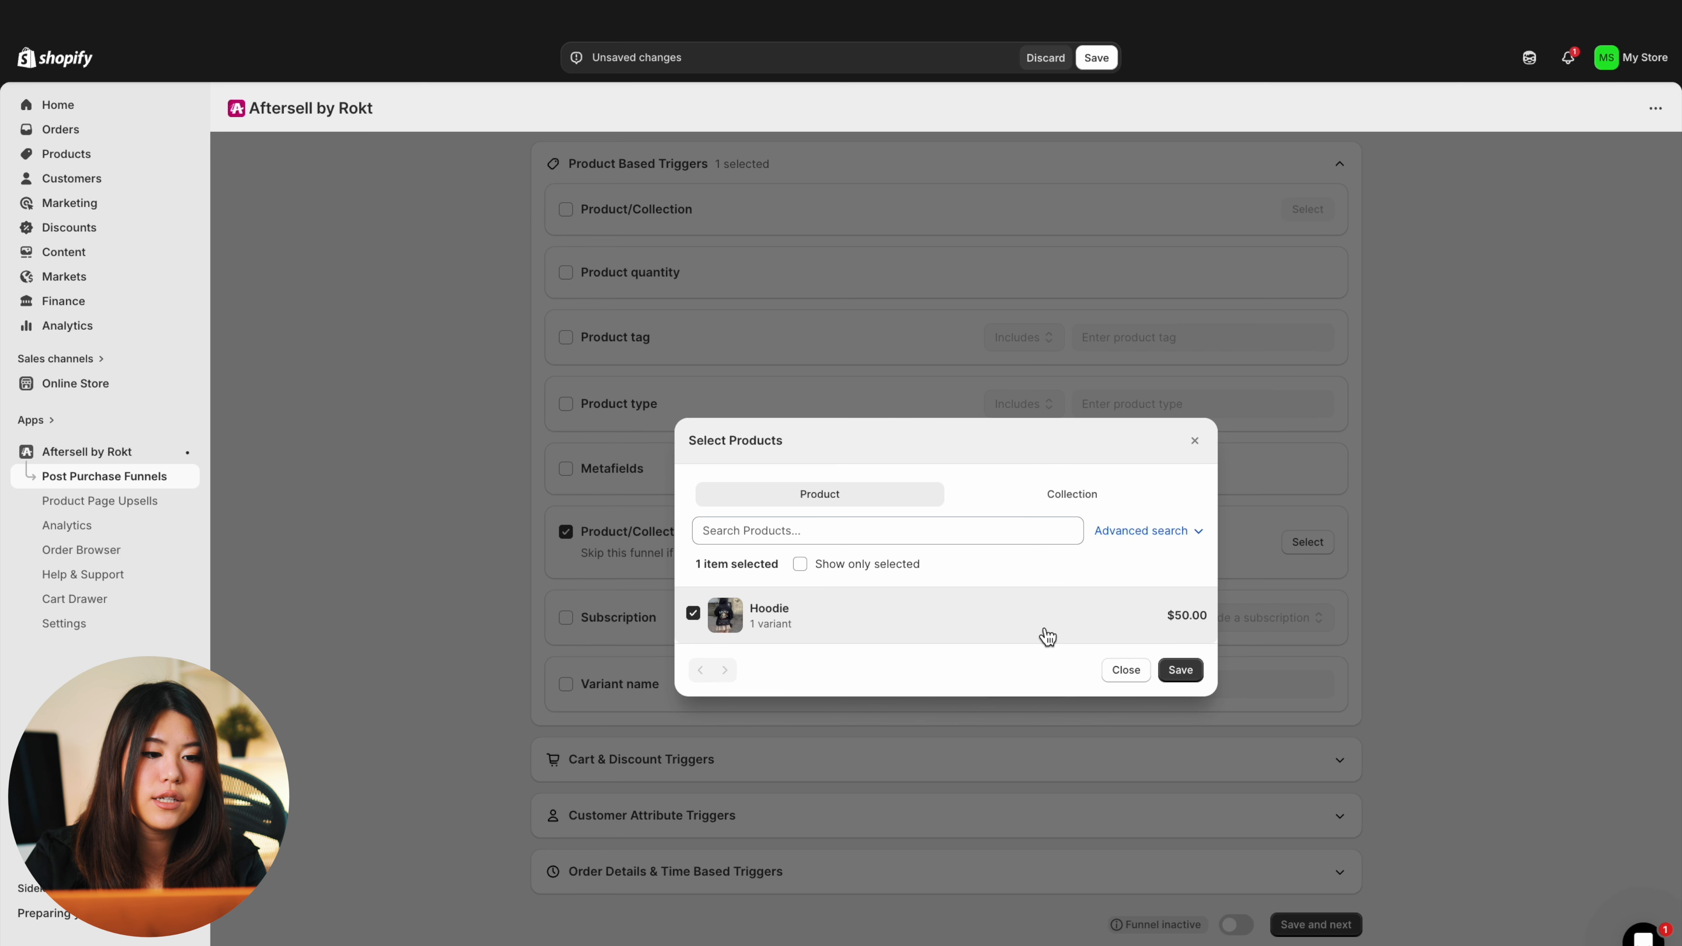
{"action": "left_click", "coordinate": [1184, 669]}
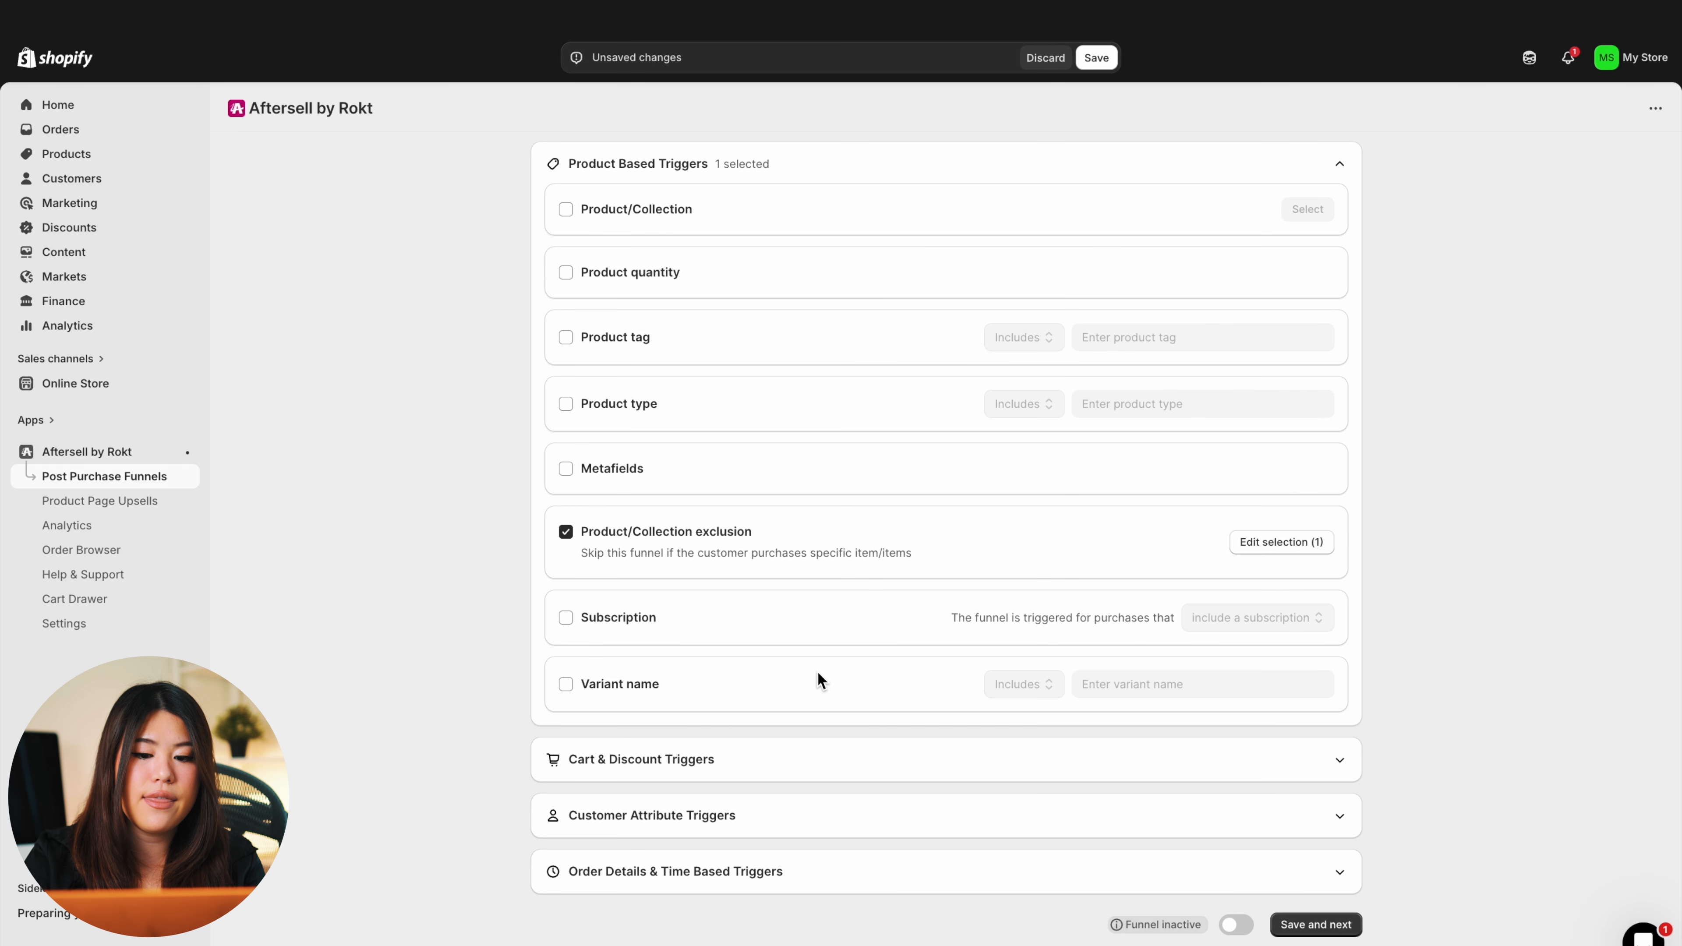
{"action": "left_click", "coordinate": [1331, 927]}
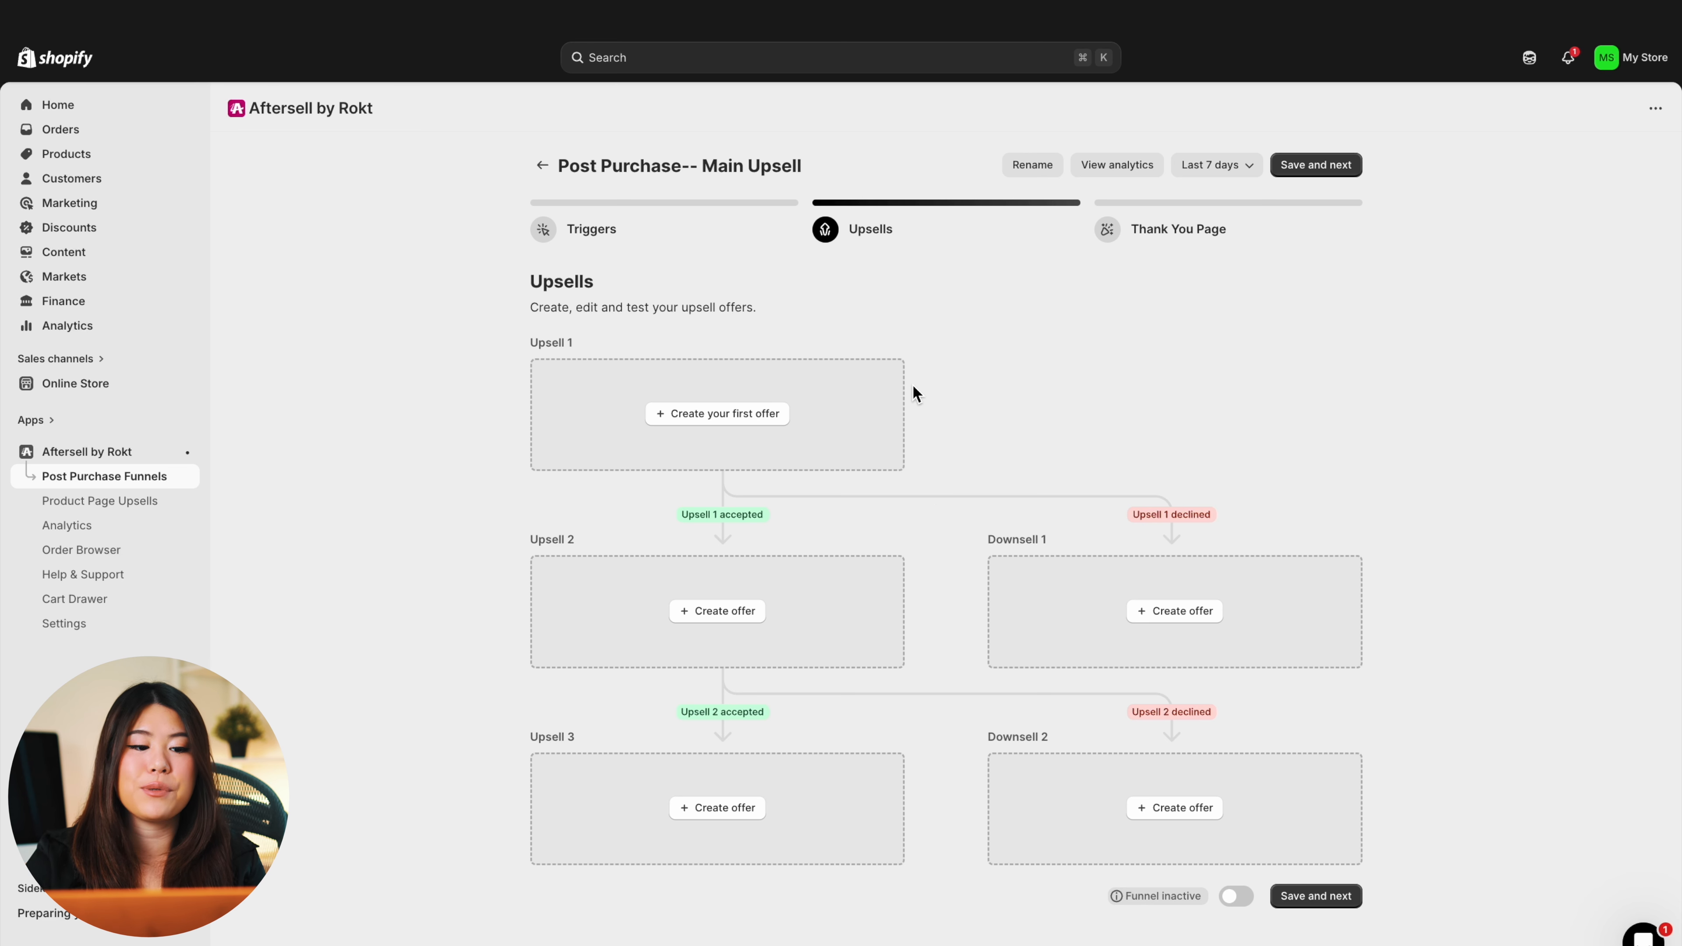
Step: Create the Upsell 1 offer as a single, specific product using the Hoodie
{"action": "left_click", "coordinate": [739, 414]}
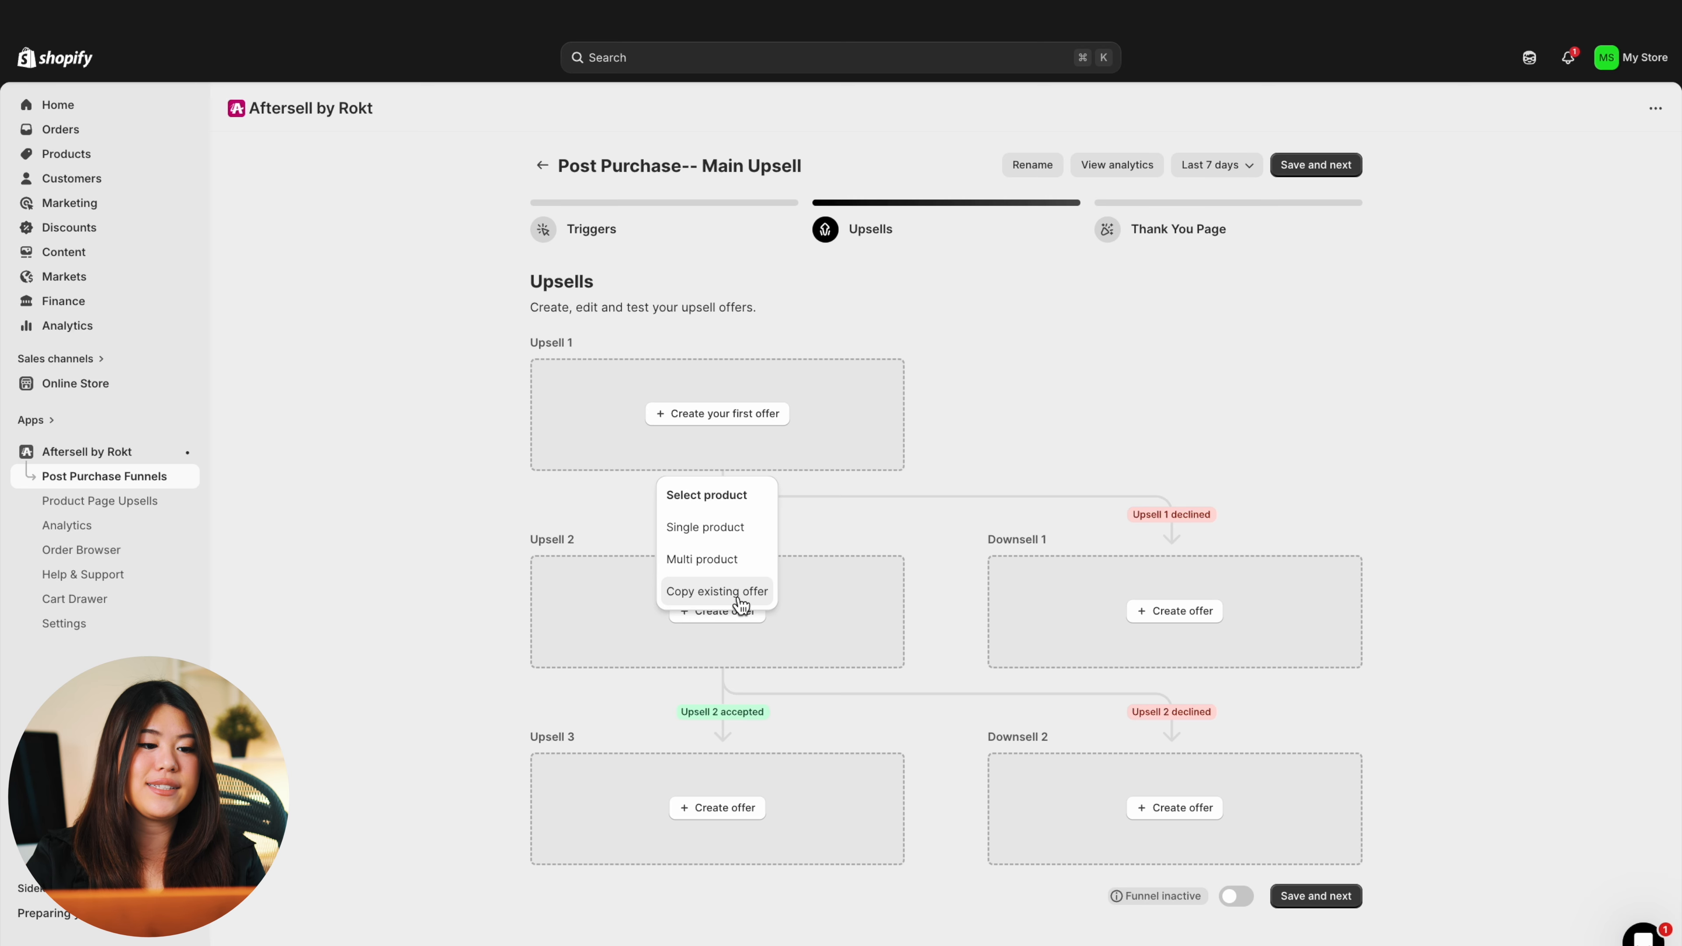
{"action": "left_click", "coordinate": [714, 530]}
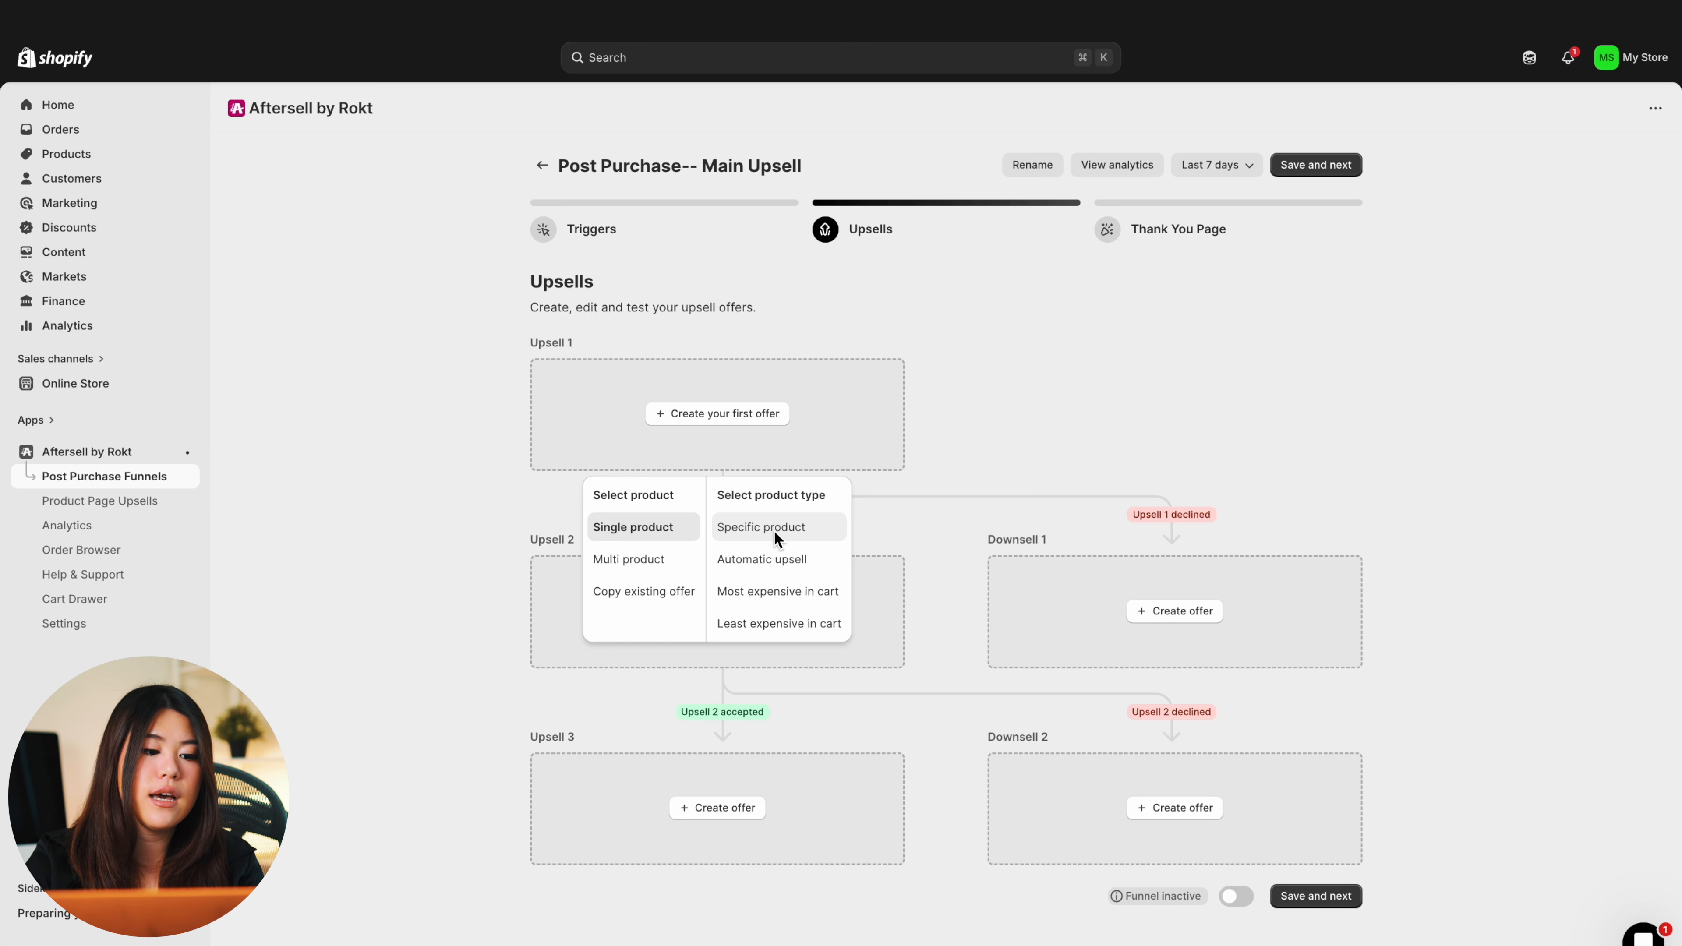
{"action": "left_click", "coordinate": [774, 530]}
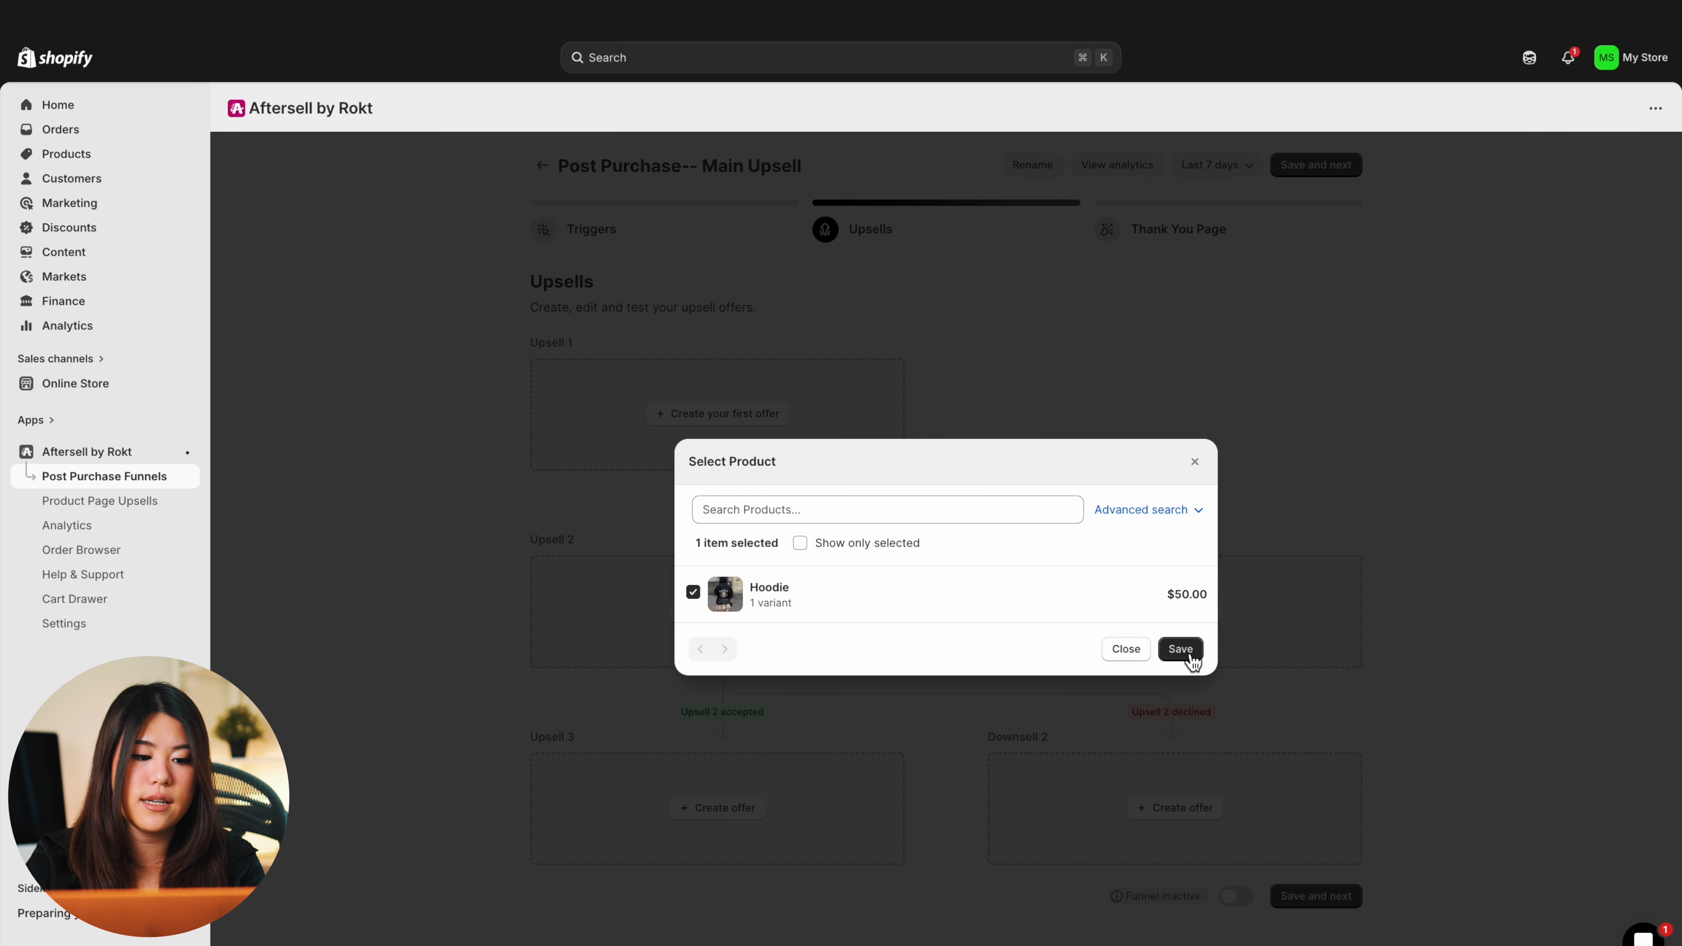
{"action": "left_click", "coordinate": [1182, 650]}
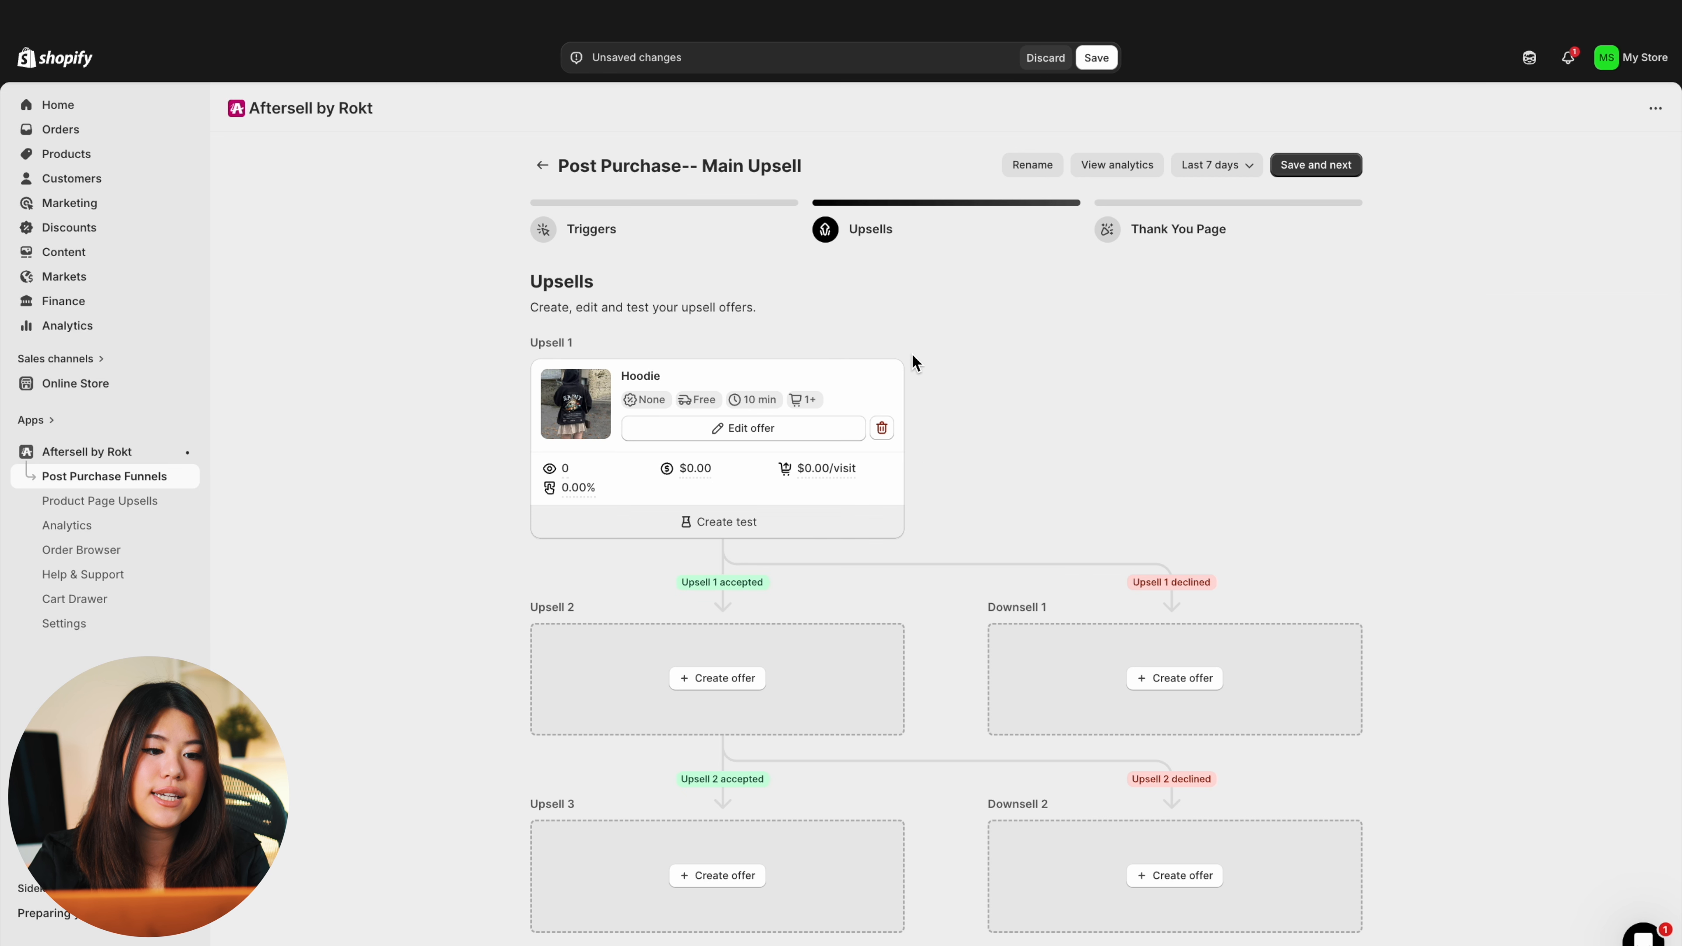
Step: Open the Upsell 1 offer for editing and set its automatic discount to 20% off
{"action": "scroll", "coordinate": [748, 434], "scroll_direction": "down", "scroll_amount": 1}
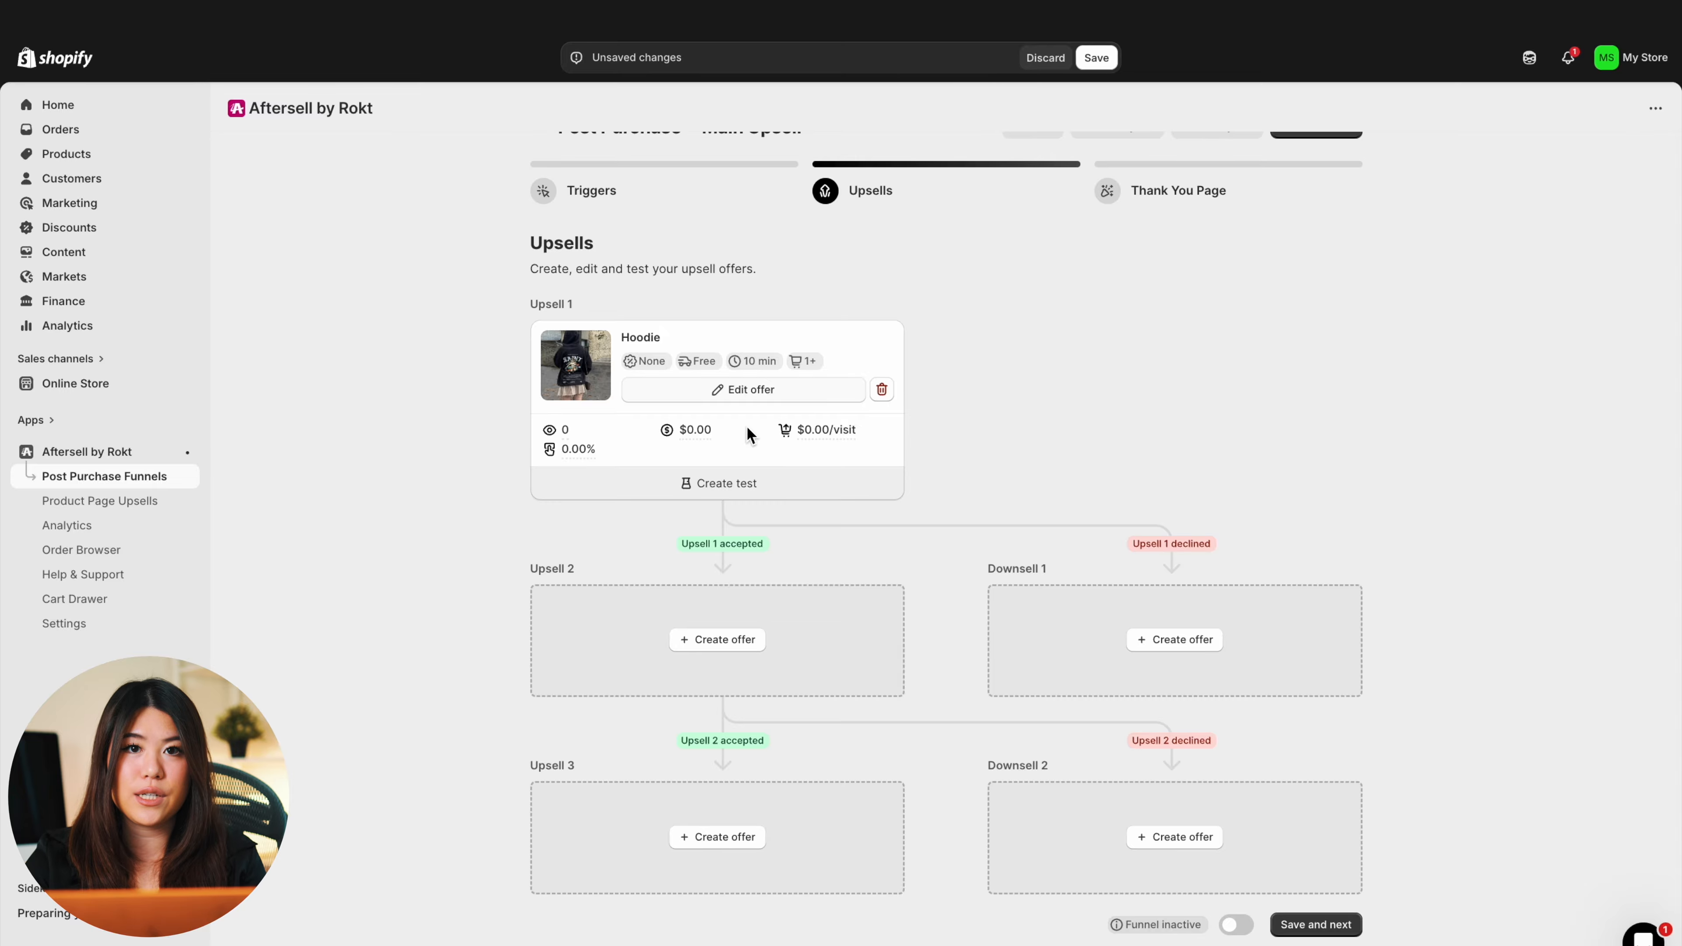
{"action": "left_click", "coordinate": [759, 394]}
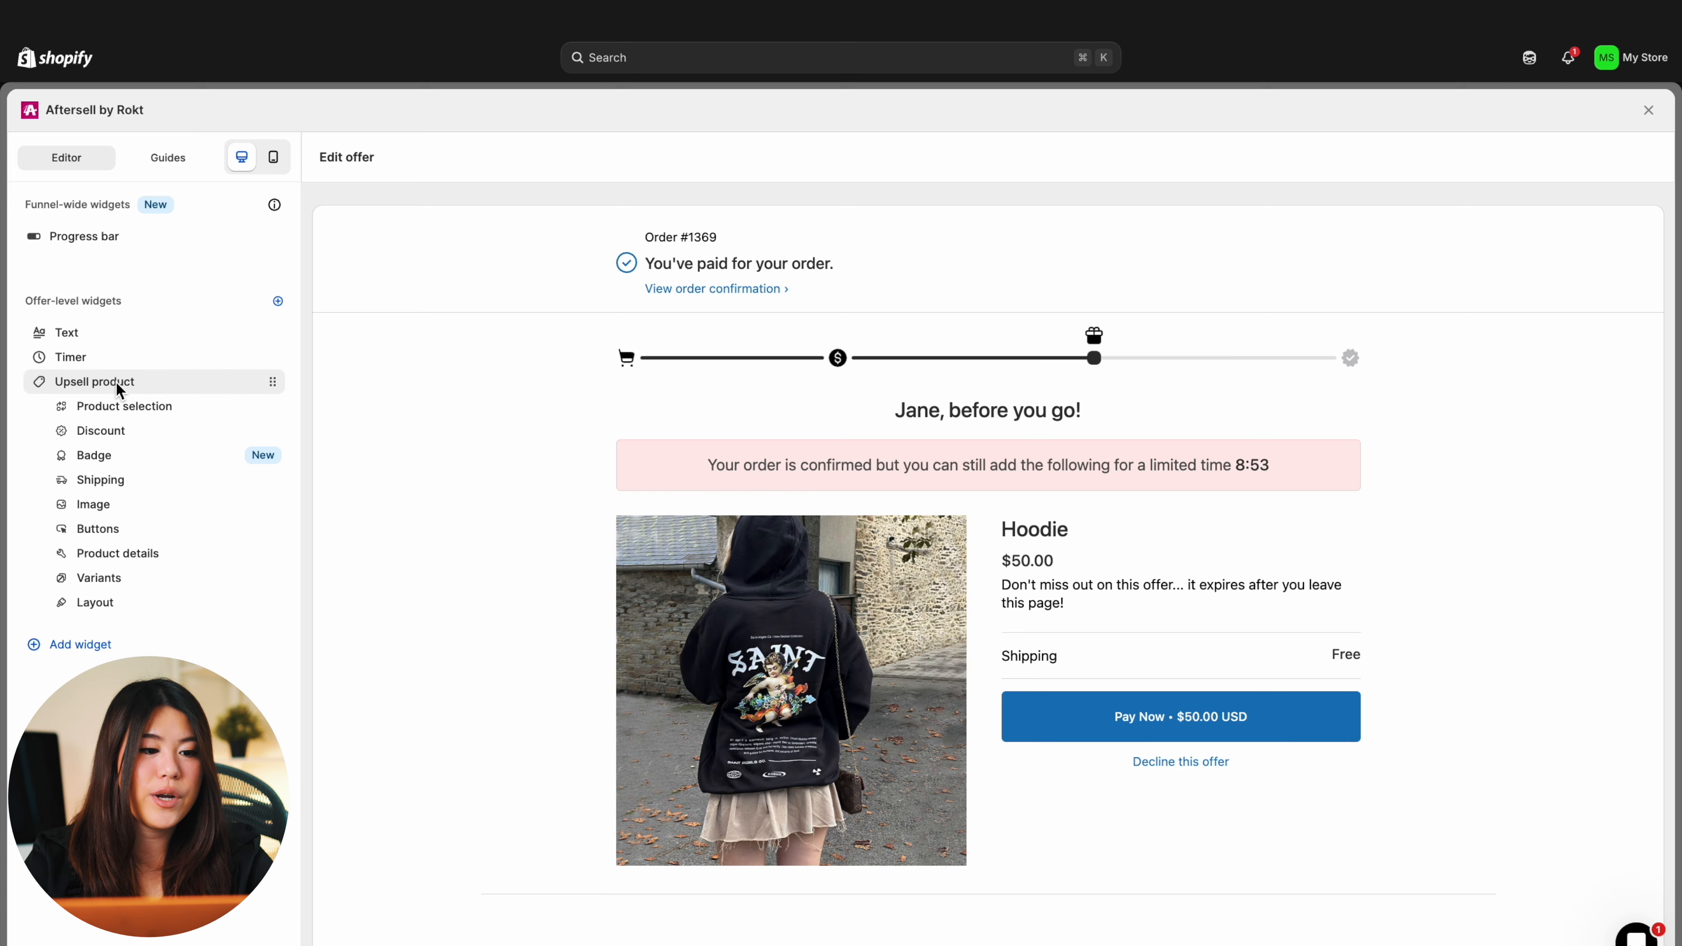
{"action": "left_click", "coordinate": [120, 427]}
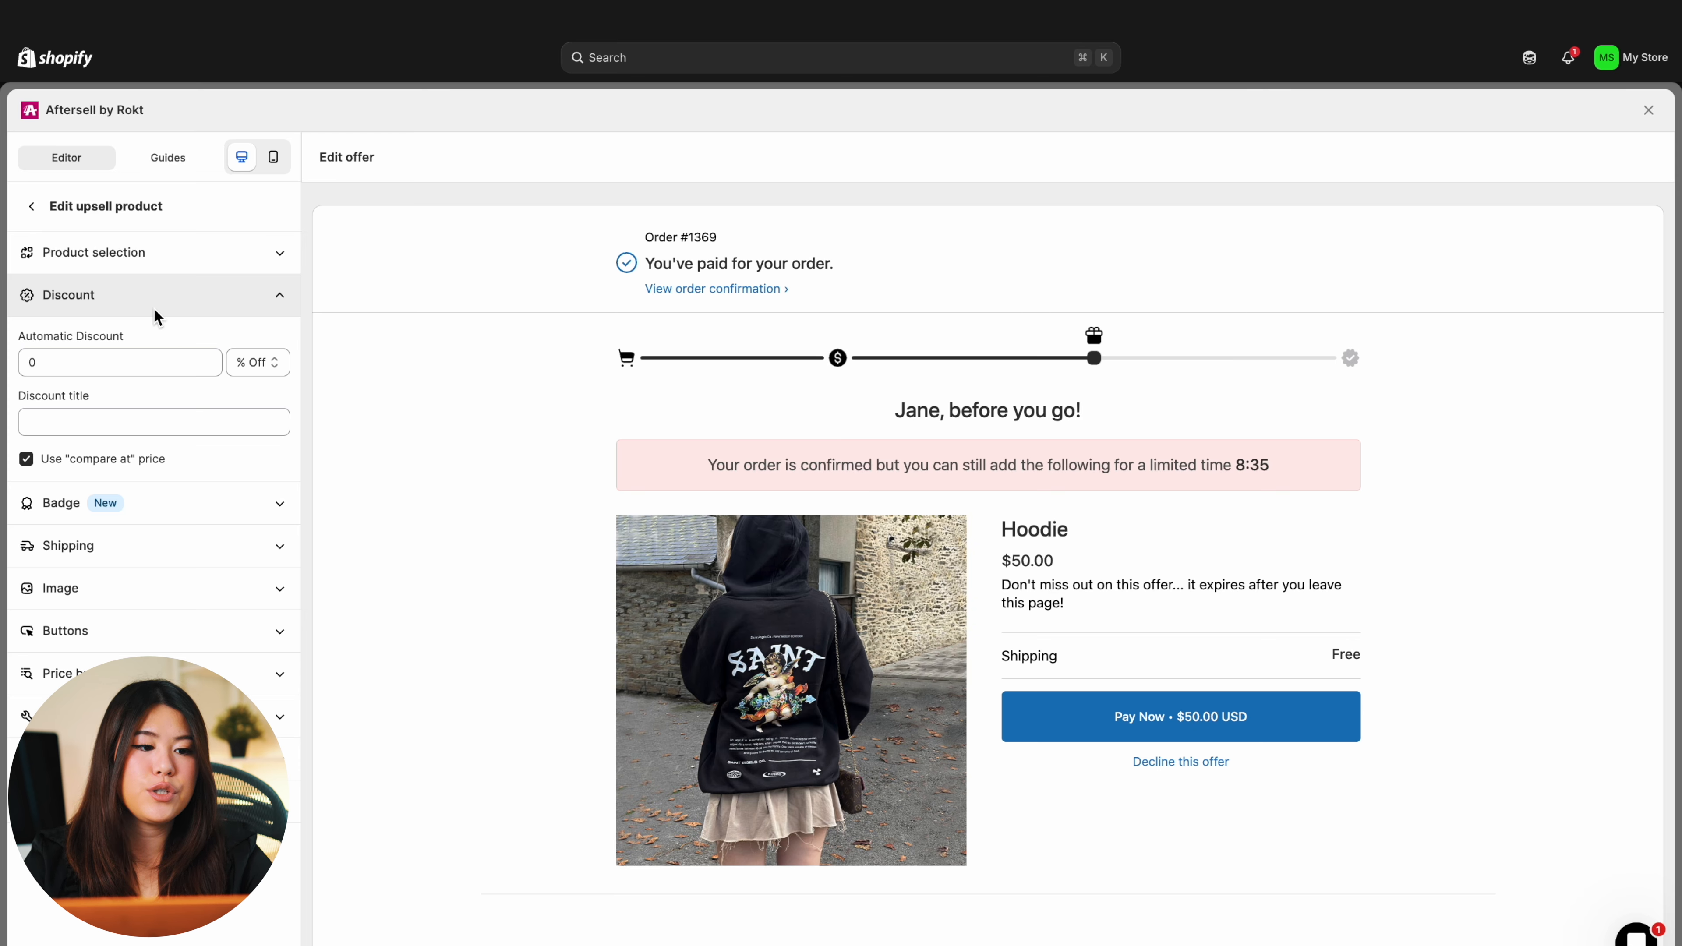
{"action": "left_click", "coordinate": [99, 354]}
{"action": "type", "text": "20"}
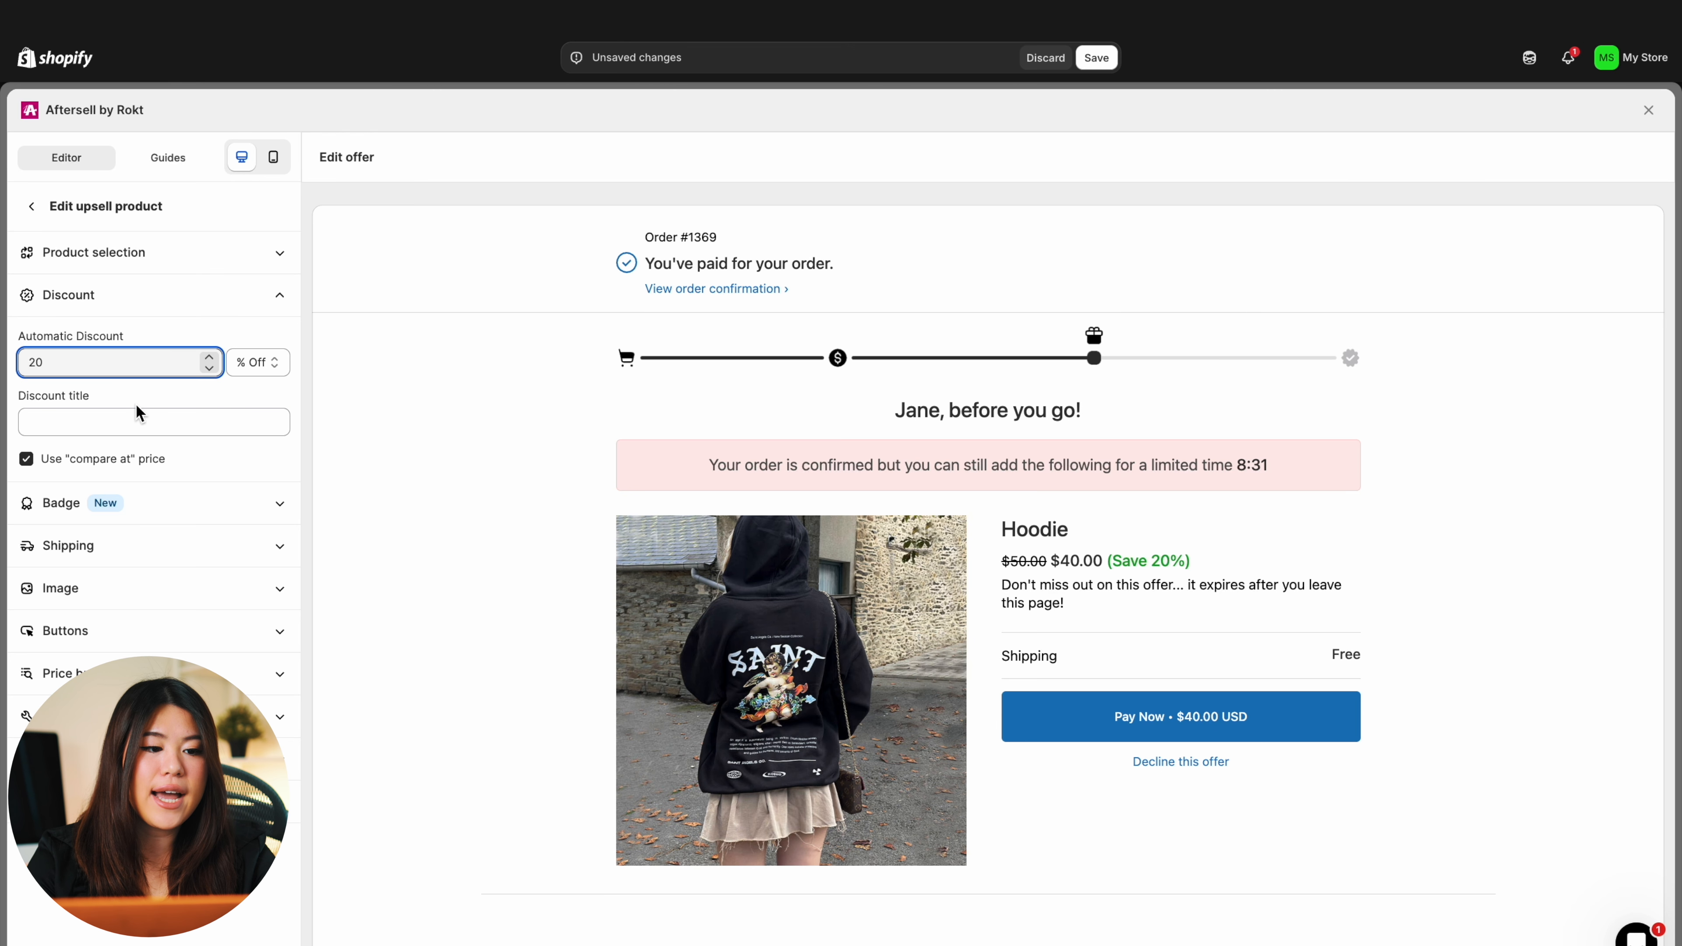
{"action": "left_click", "coordinate": [137, 402]}
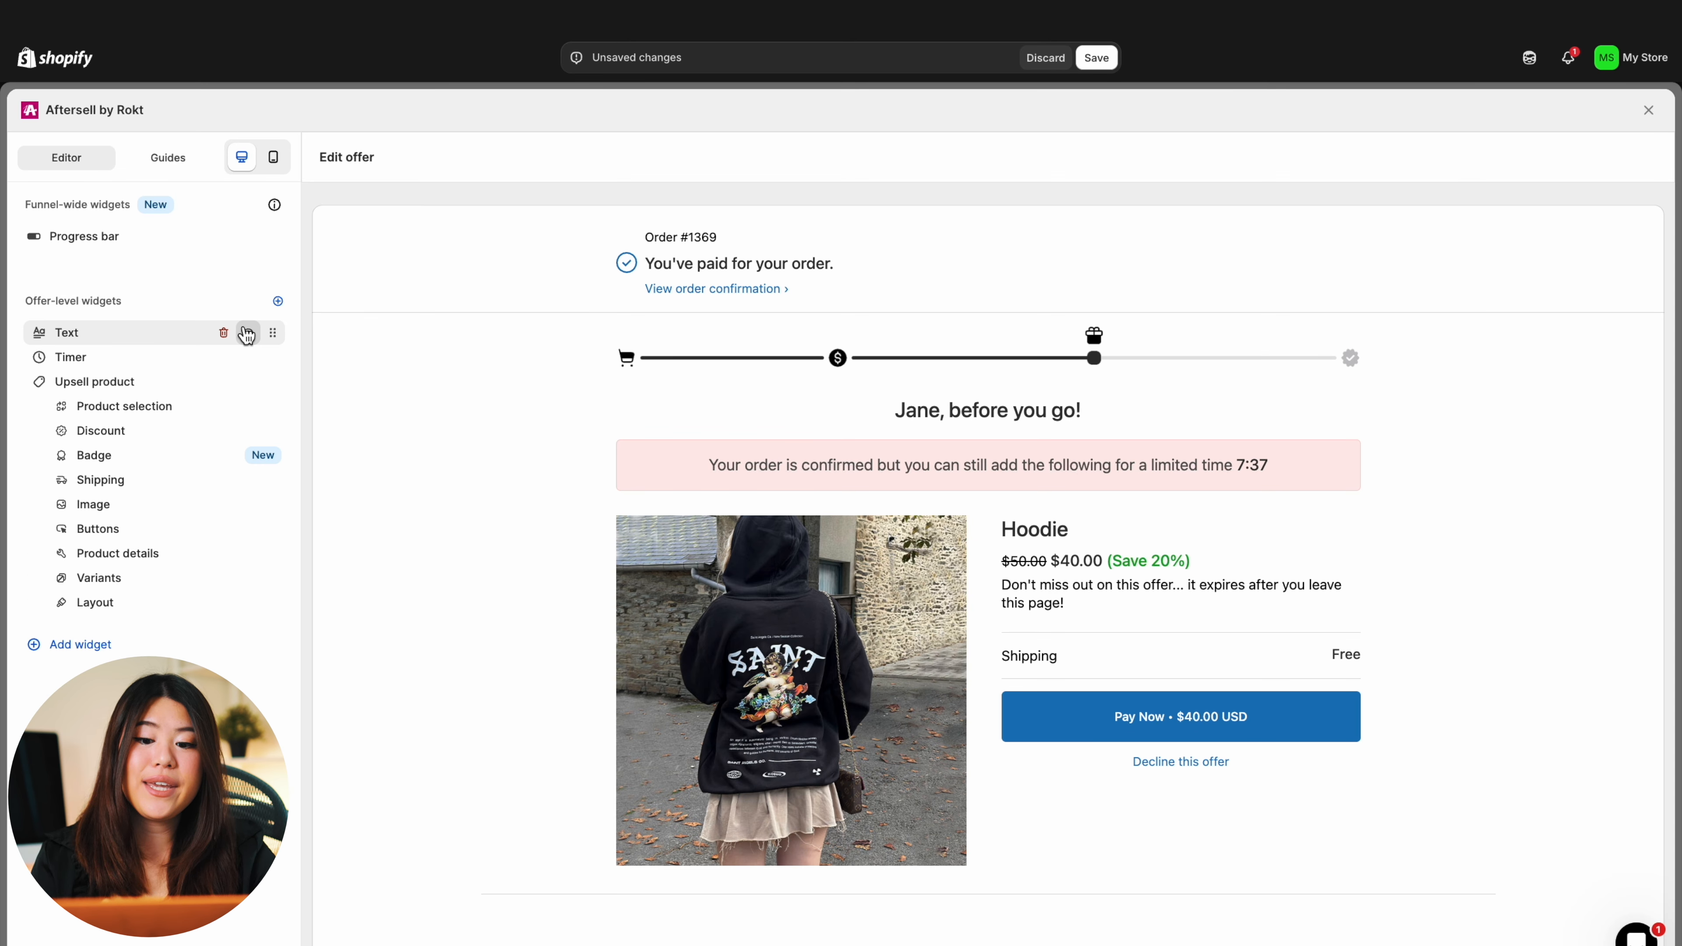
Step: Change the text widget's heading to "{first-name}, wait! Before you go!" followed by "Add this to your order and save 20% off!" on a new line
{"action": "left_click", "coordinate": [108, 333]}
{"action": "left_click", "coordinate": [156, 318]}
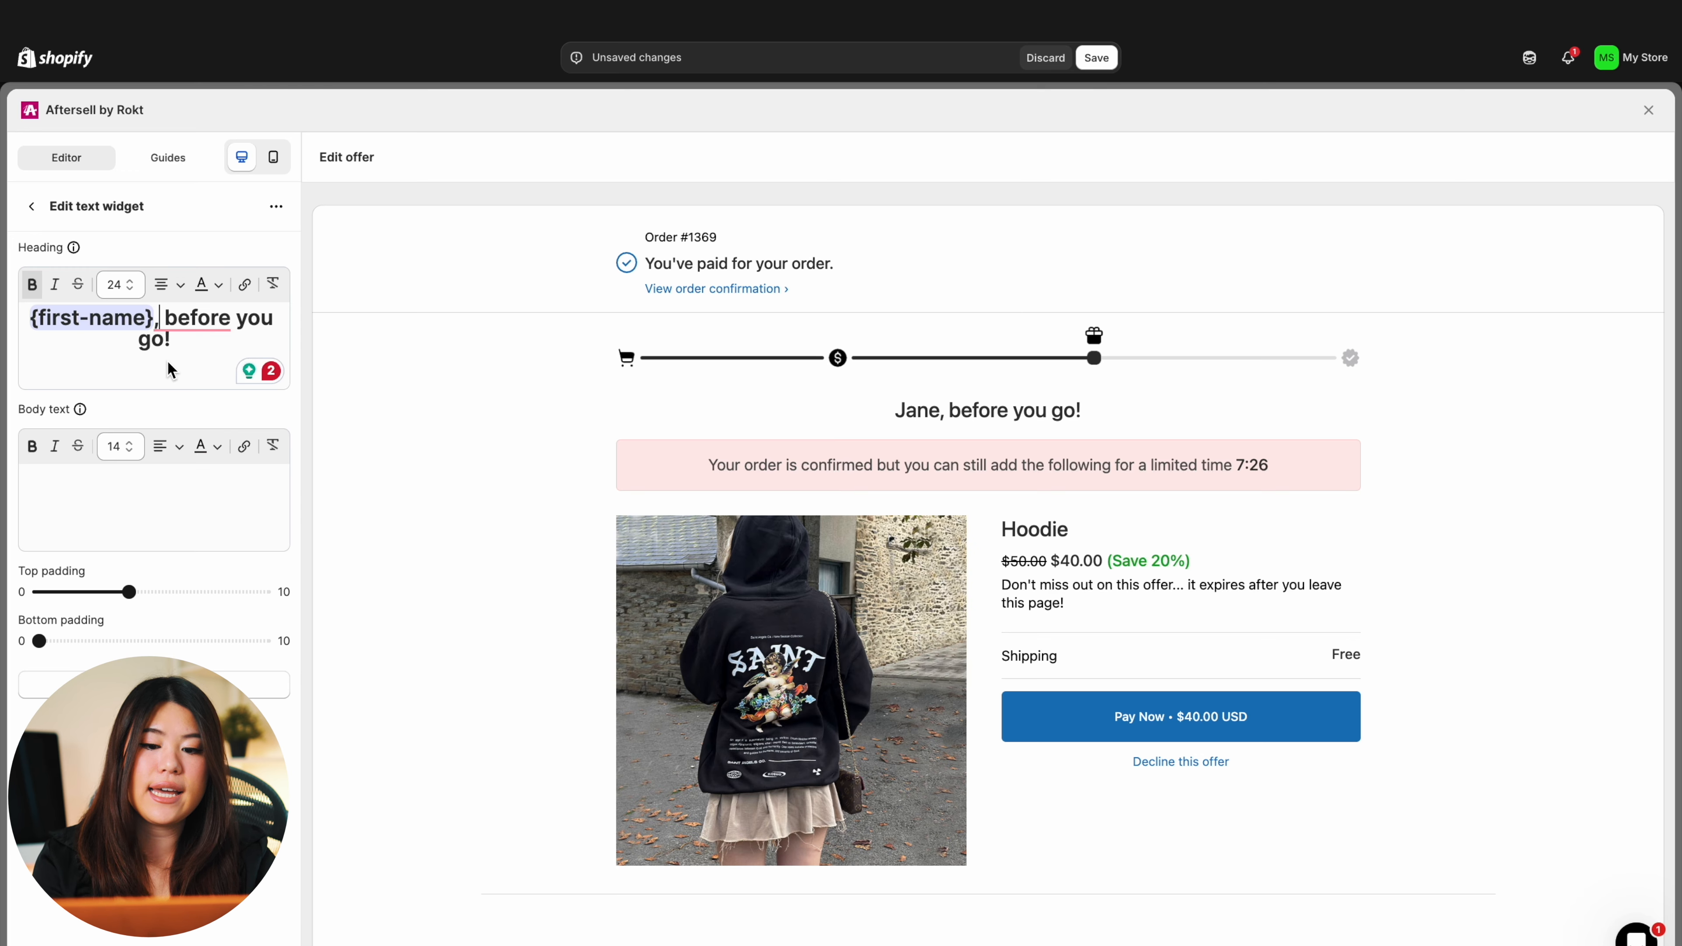
{"action": "left_click", "coordinate": [189, 352]}
{"action": "left_click", "coordinate": [168, 324]}
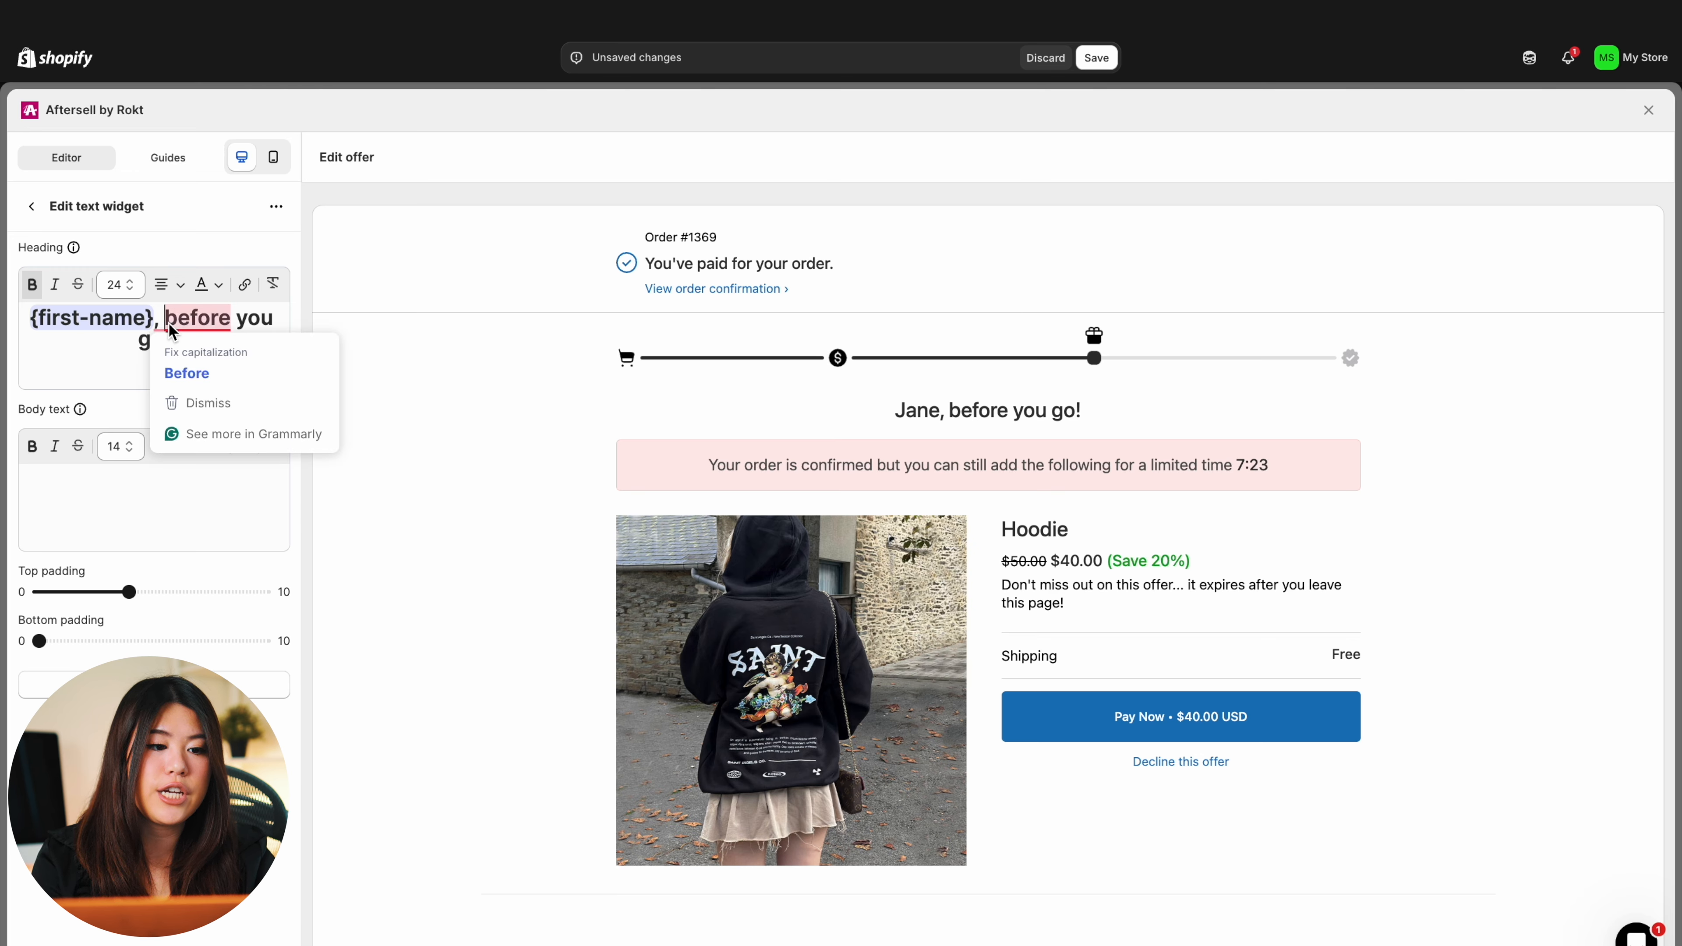
{"action": "type", "text": "wait!"}
{"action": "key", "text": "BackSpace"}
{"action": "type", "text": "B"}
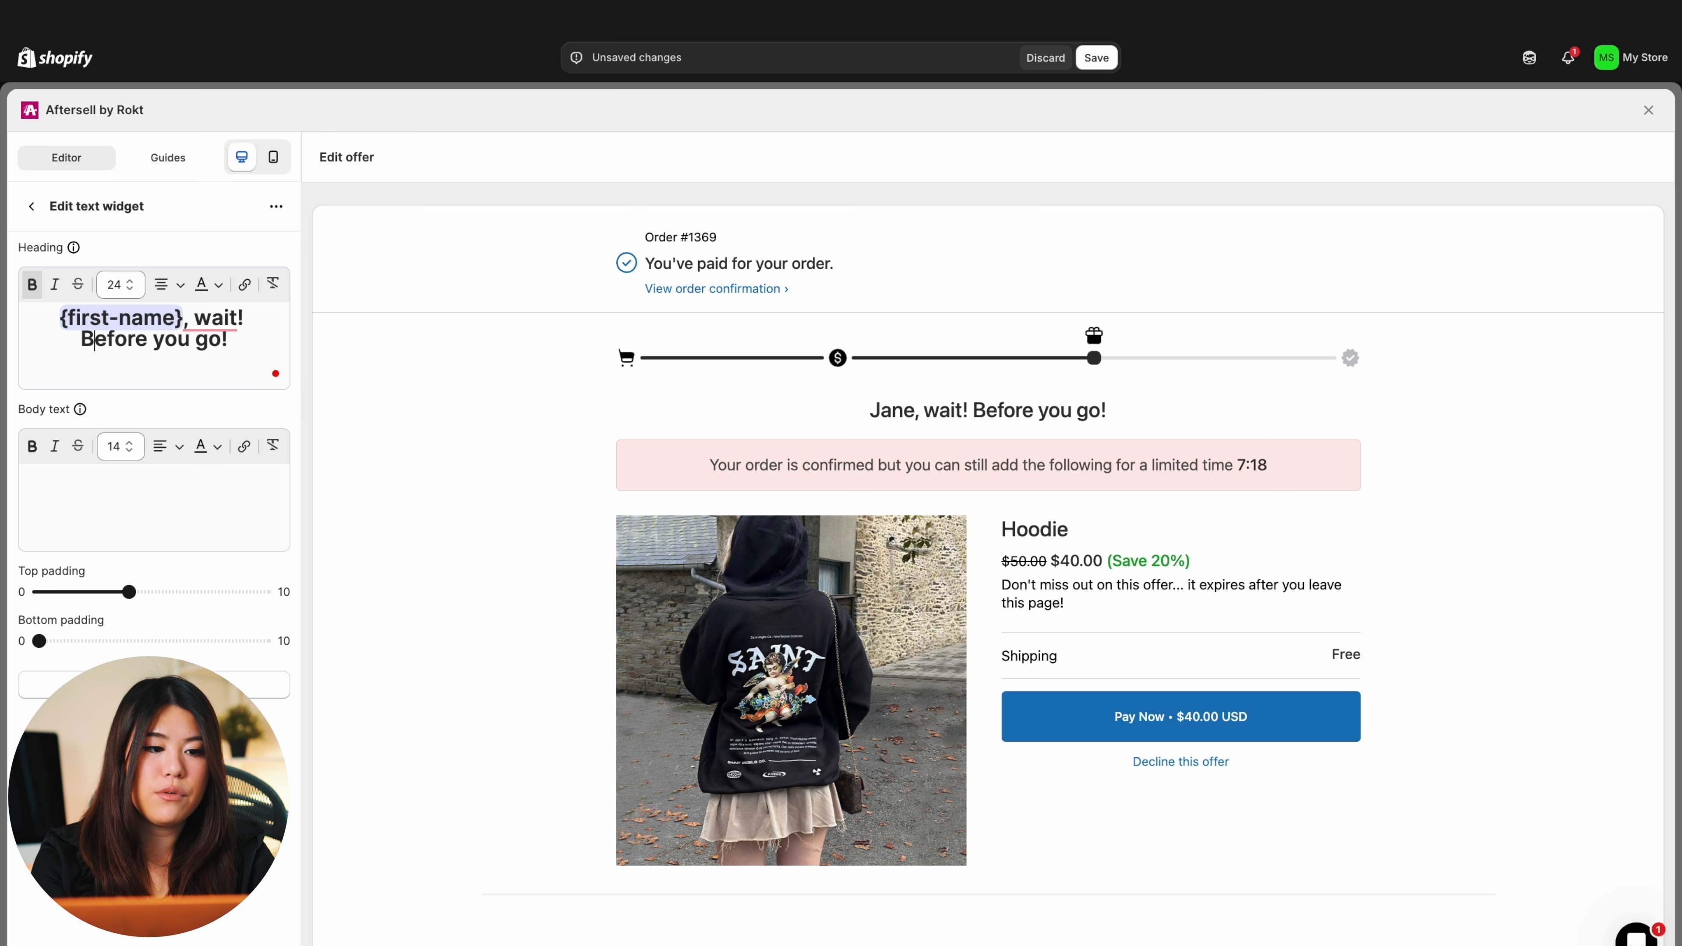
{"action": "left_click", "coordinate": [237, 348]}
{"action": "type", "text": "Add T"}
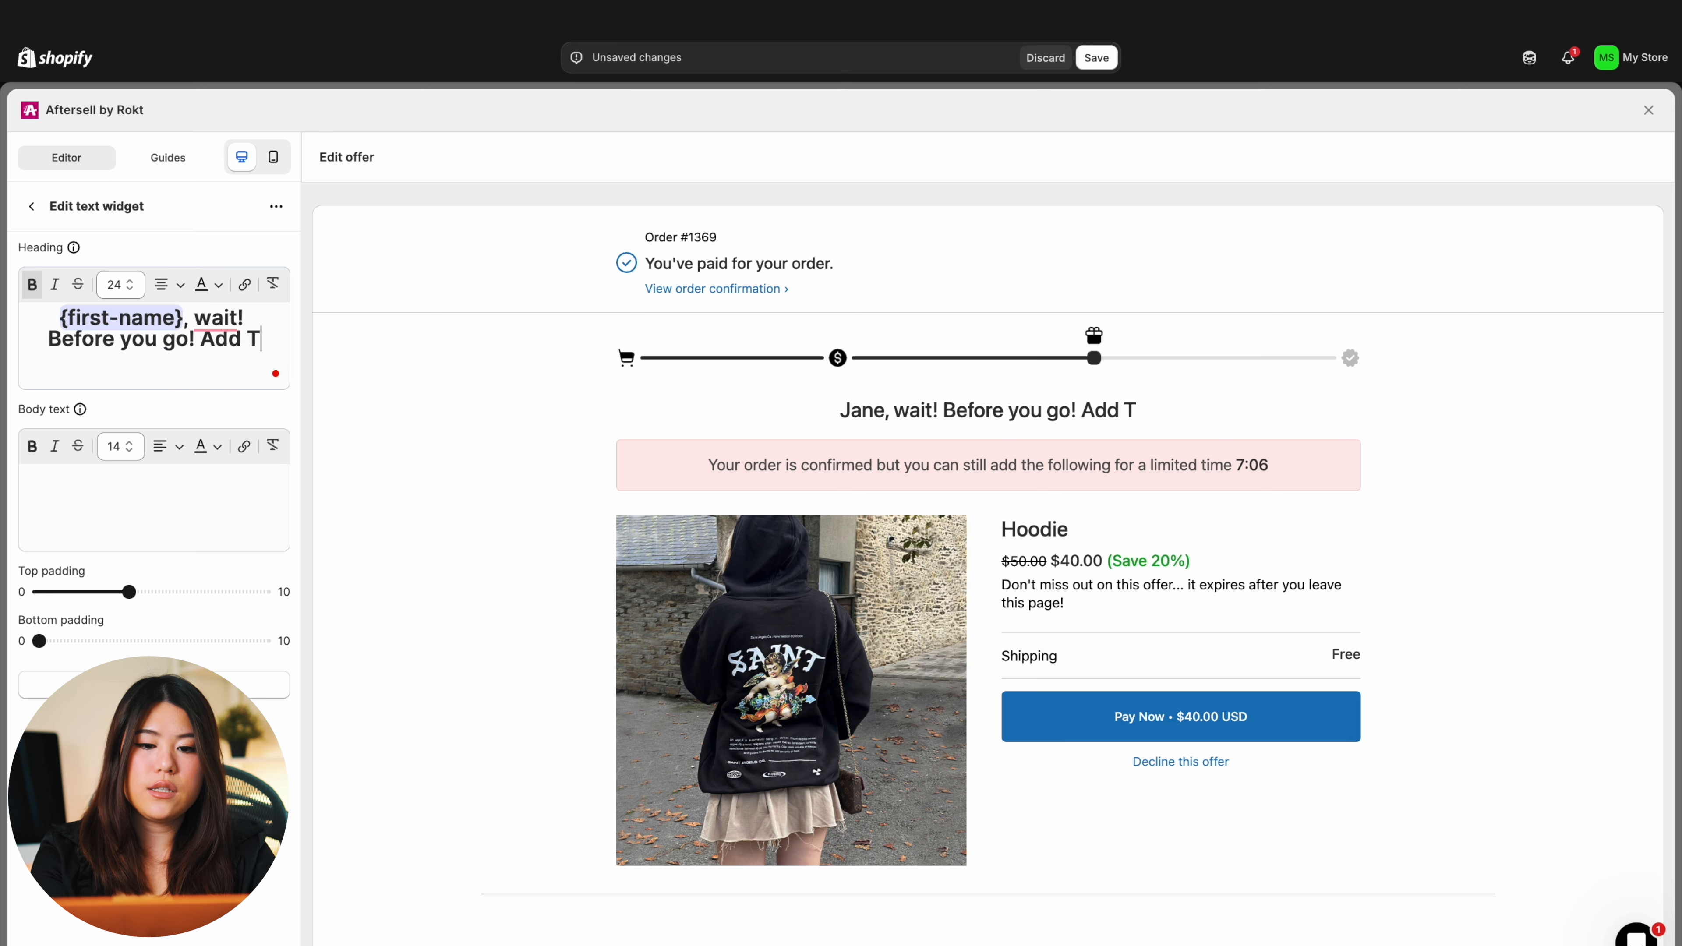
{"action": "type", "text": "his to"}
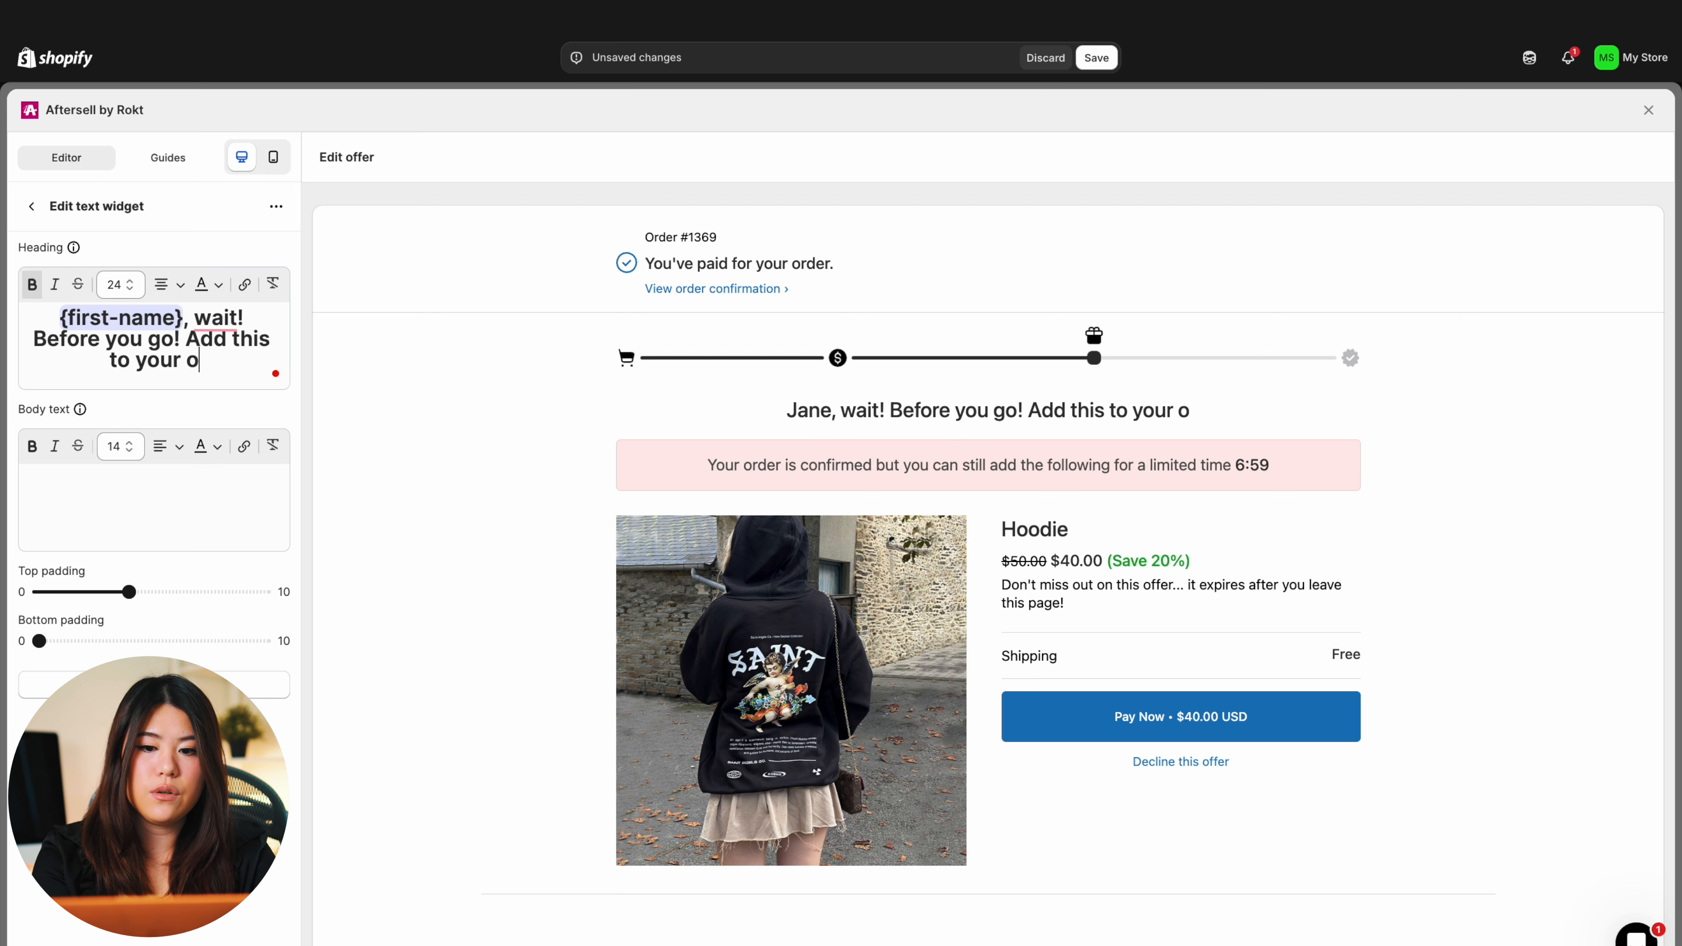
{"action": "type", "text": "rder and save 20% off!"}
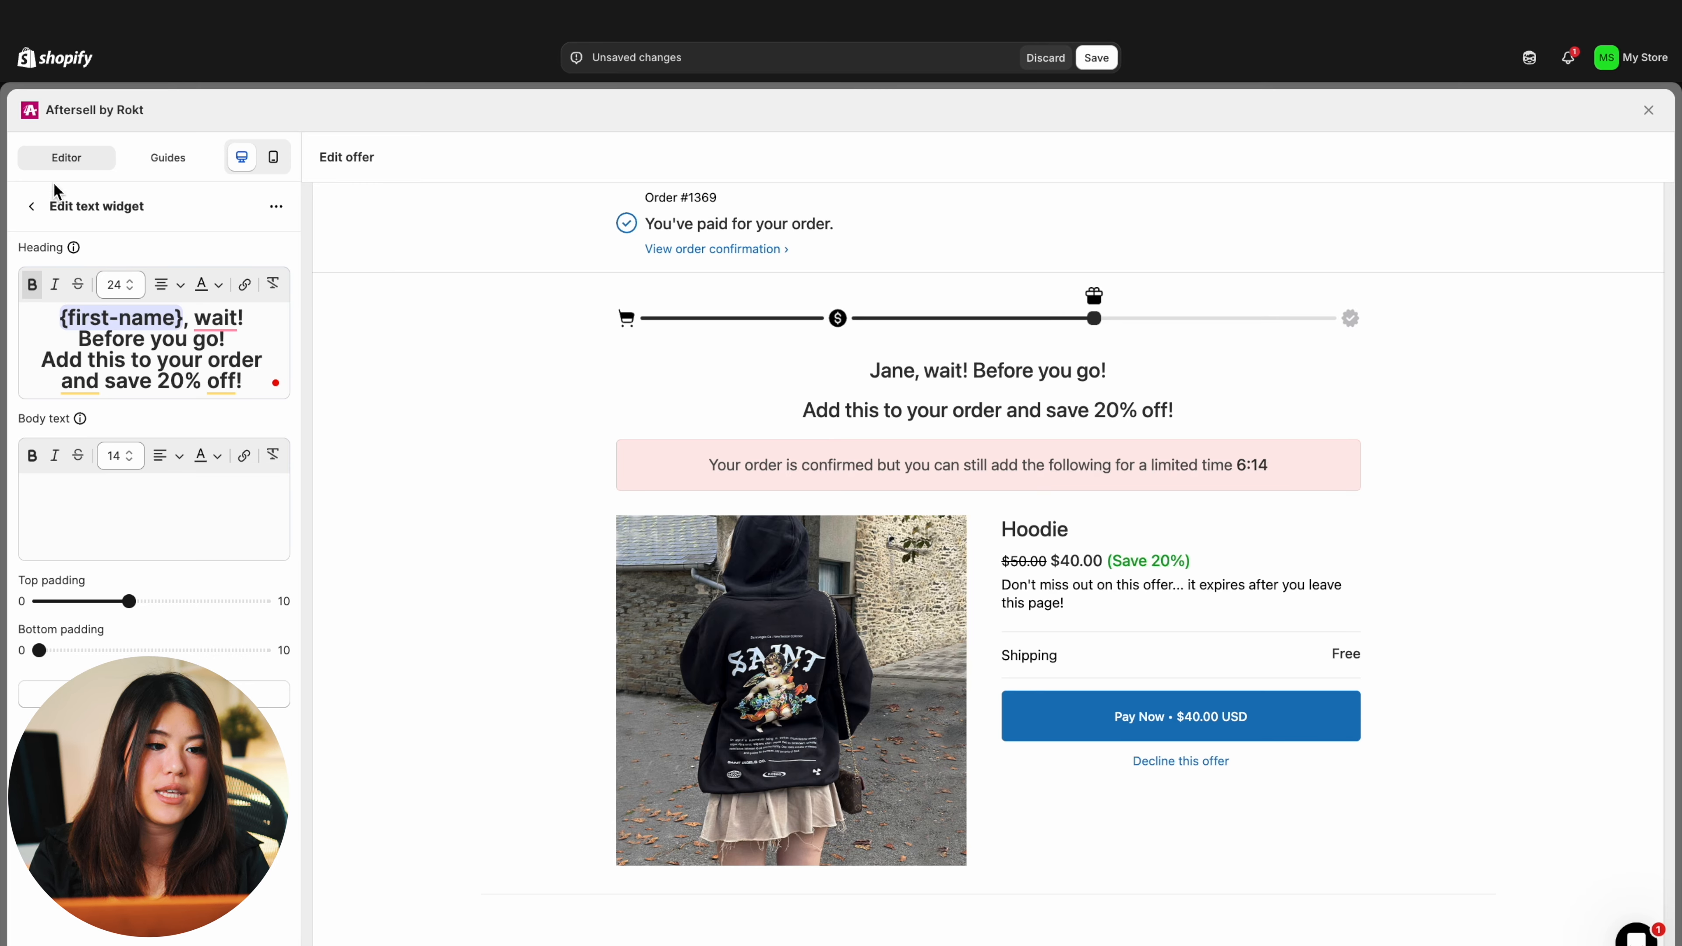
{"action": "left_click", "coordinate": [33, 206]}
Step: Review the timer widget and the upsell product's button settings, and save the Upsell 1 offer
{"action": "left_click", "coordinate": [75, 355]}
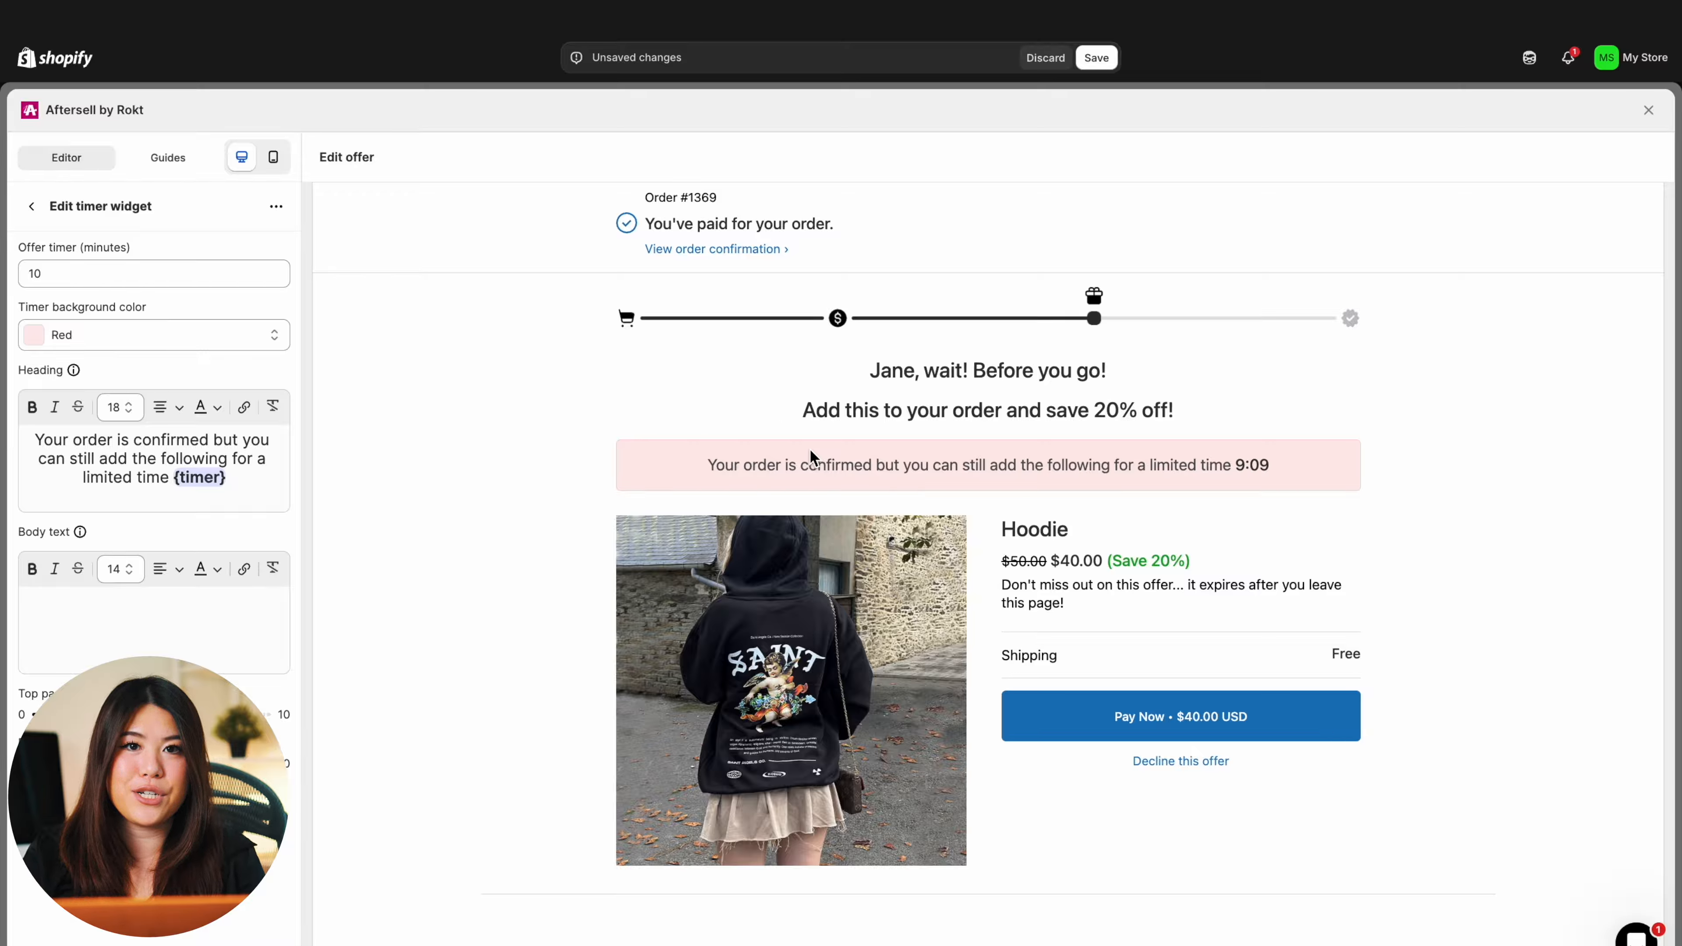
{"action": "left_click", "coordinate": [31, 206]}
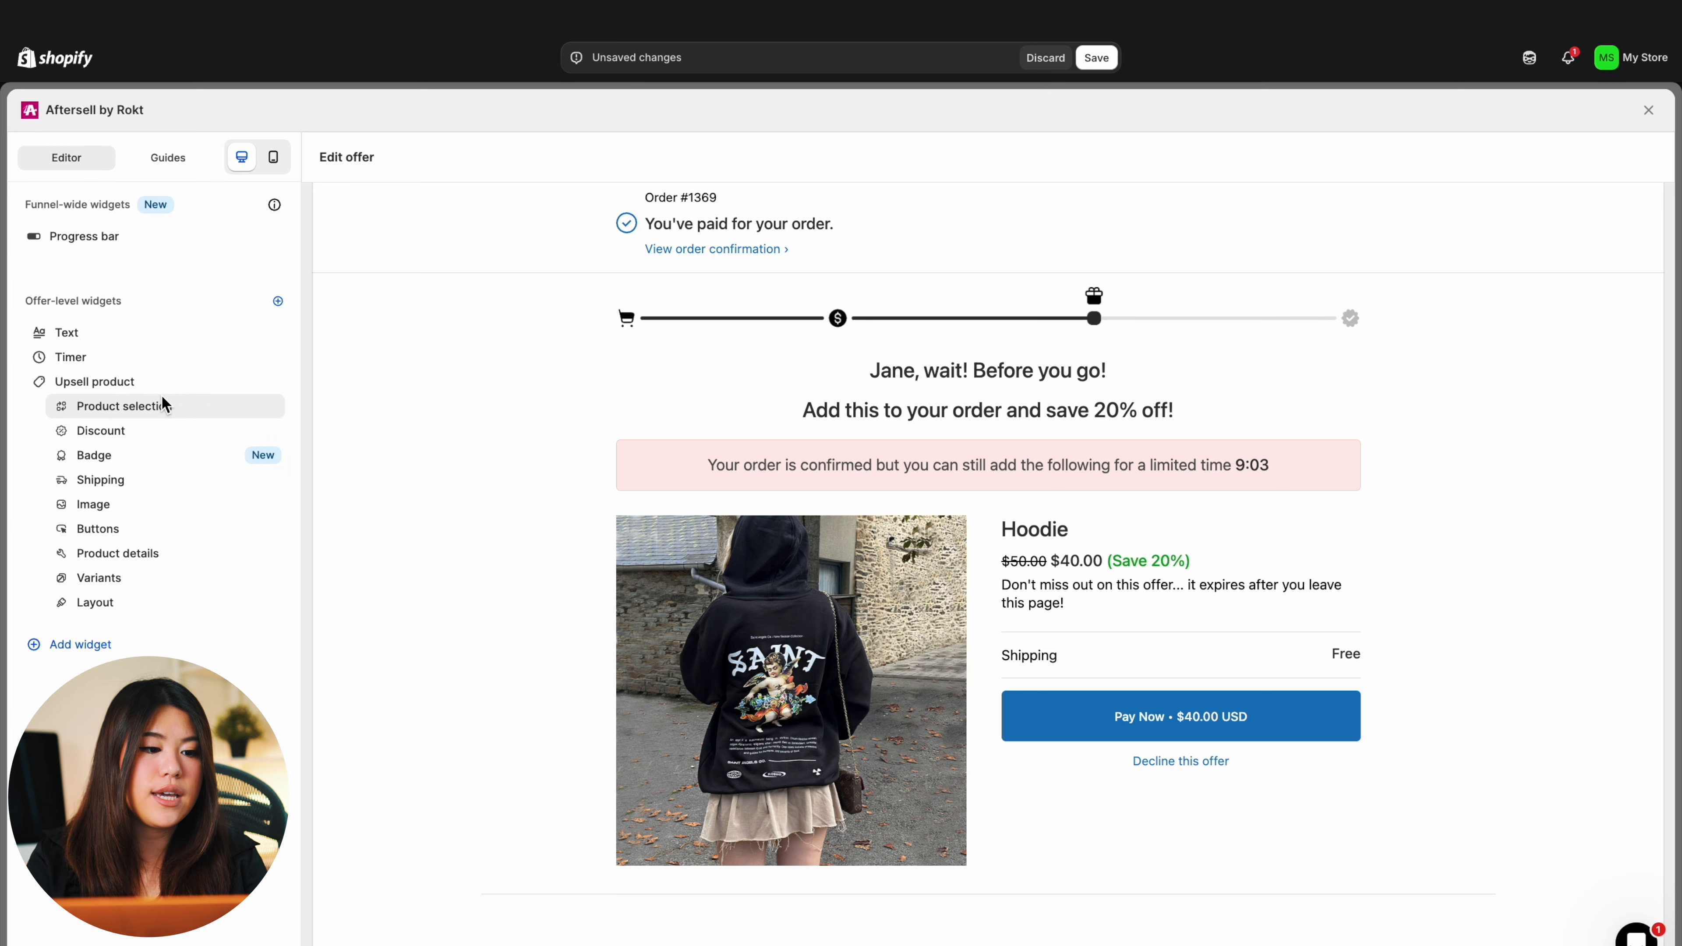
{"action": "left_click", "coordinate": [111, 522]}
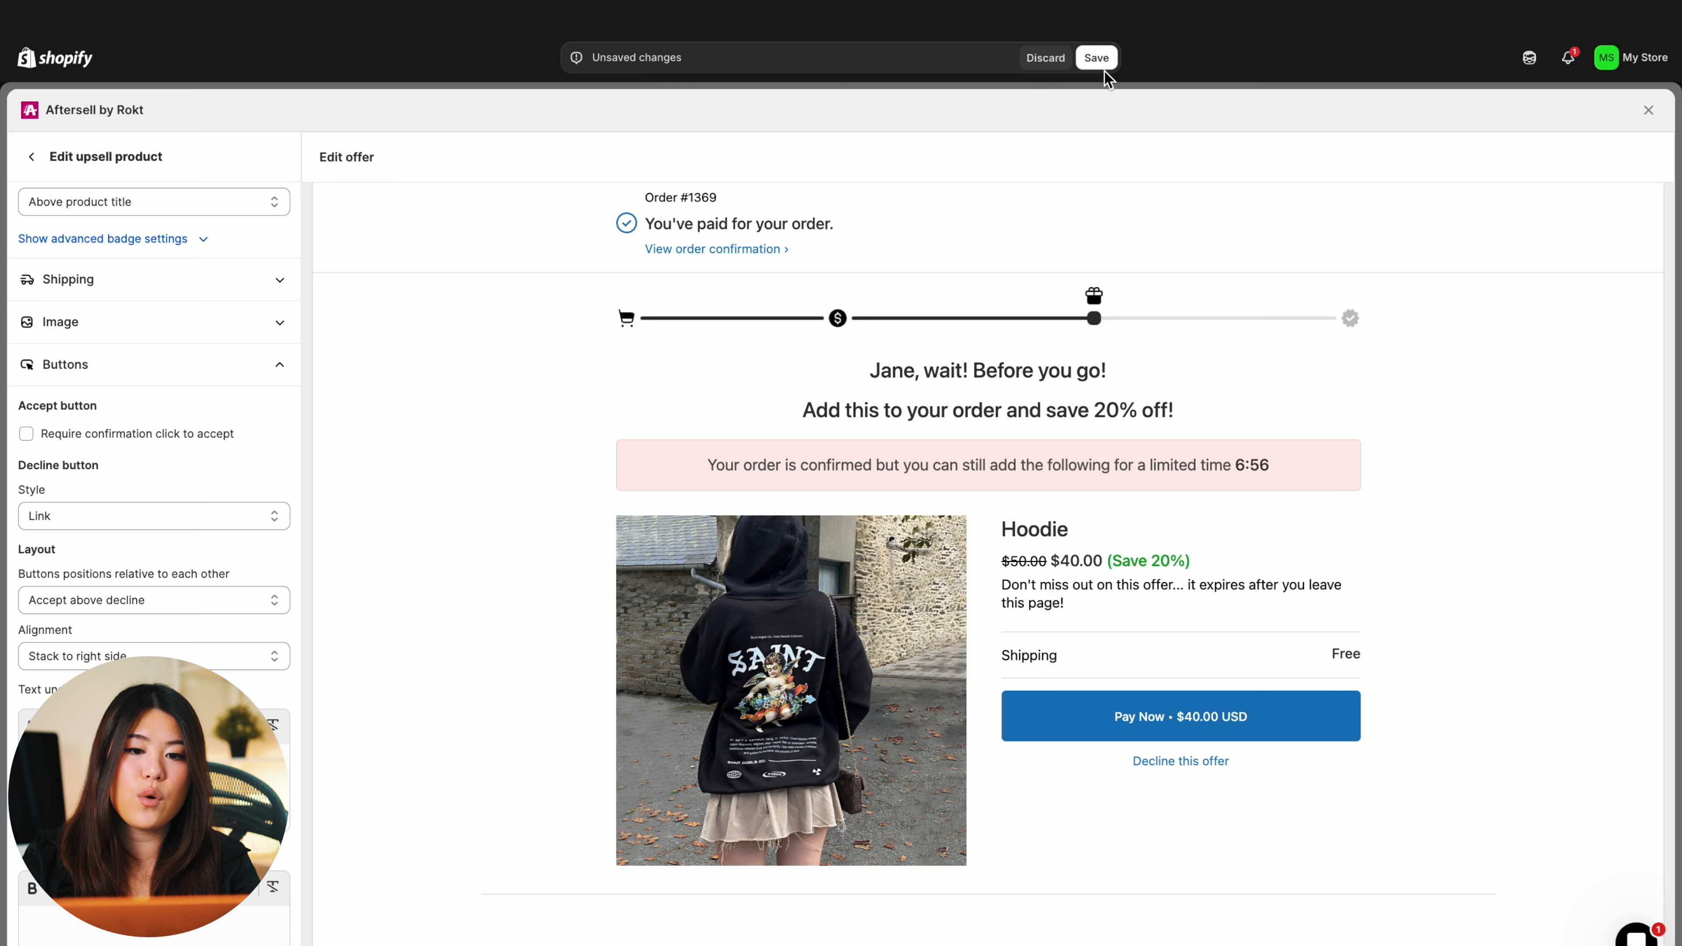
{"action": "left_click", "coordinate": [1097, 59]}
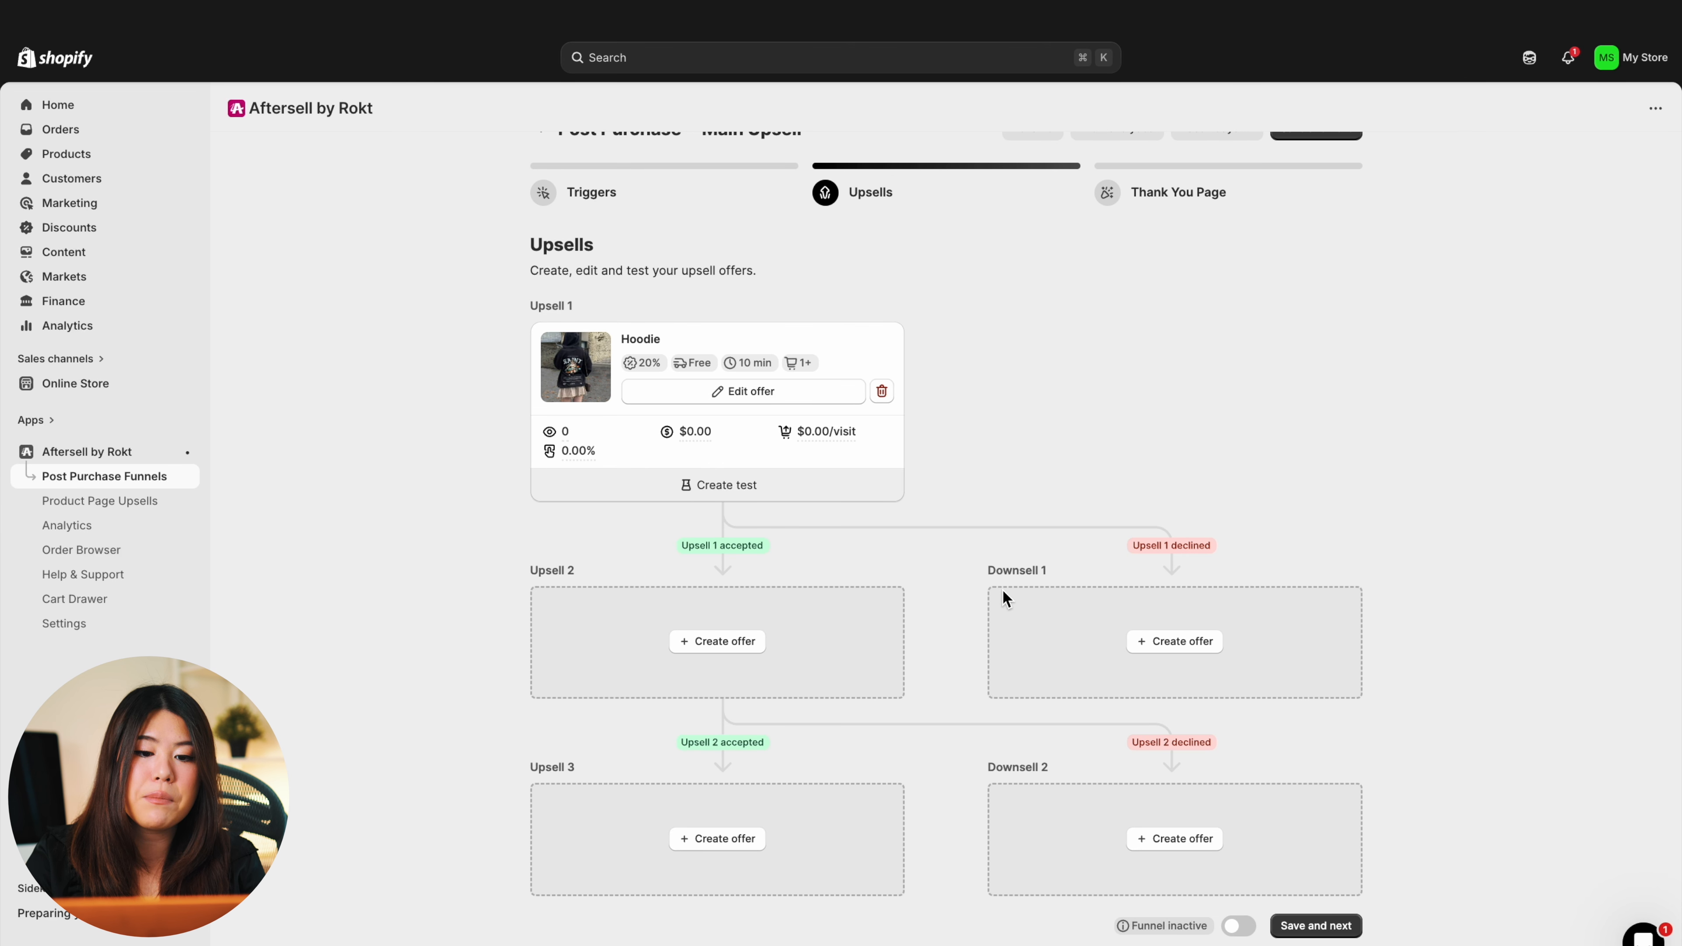
Step: Create the Downsell 1 offer by copying Upsell #1 from the current Post Purchase-- Main Upsell funnel
{"action": "left_click", "coordinate": [1176, 653]}
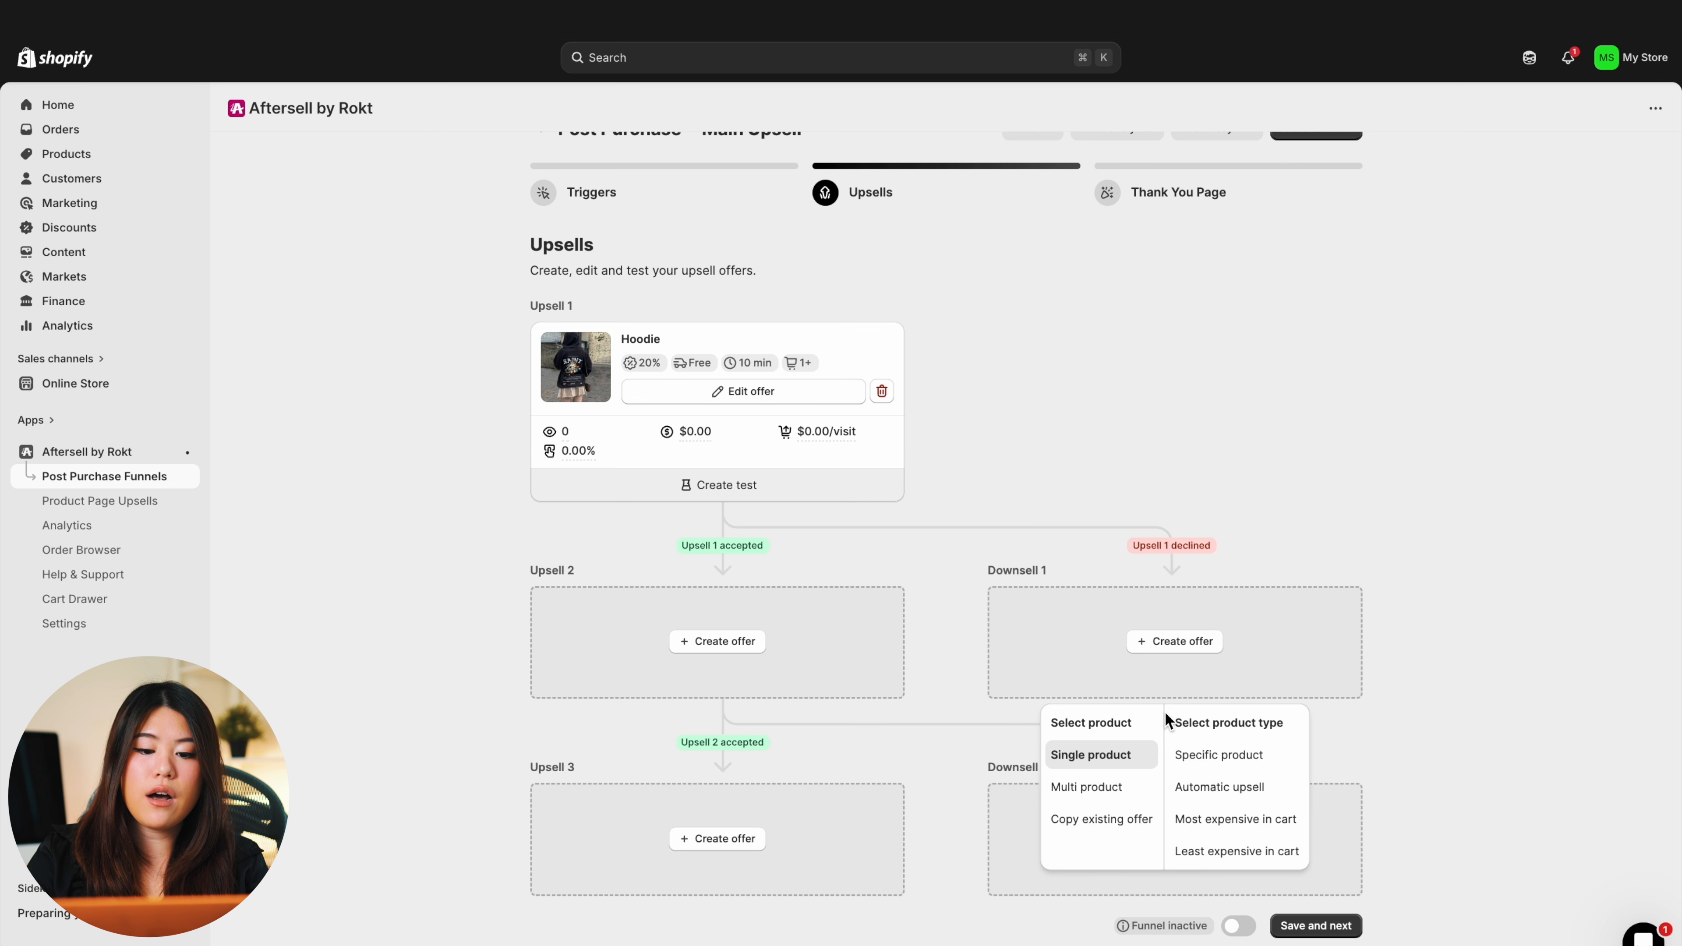
{"action": "left_click", "coordinate": [1118, 824]}
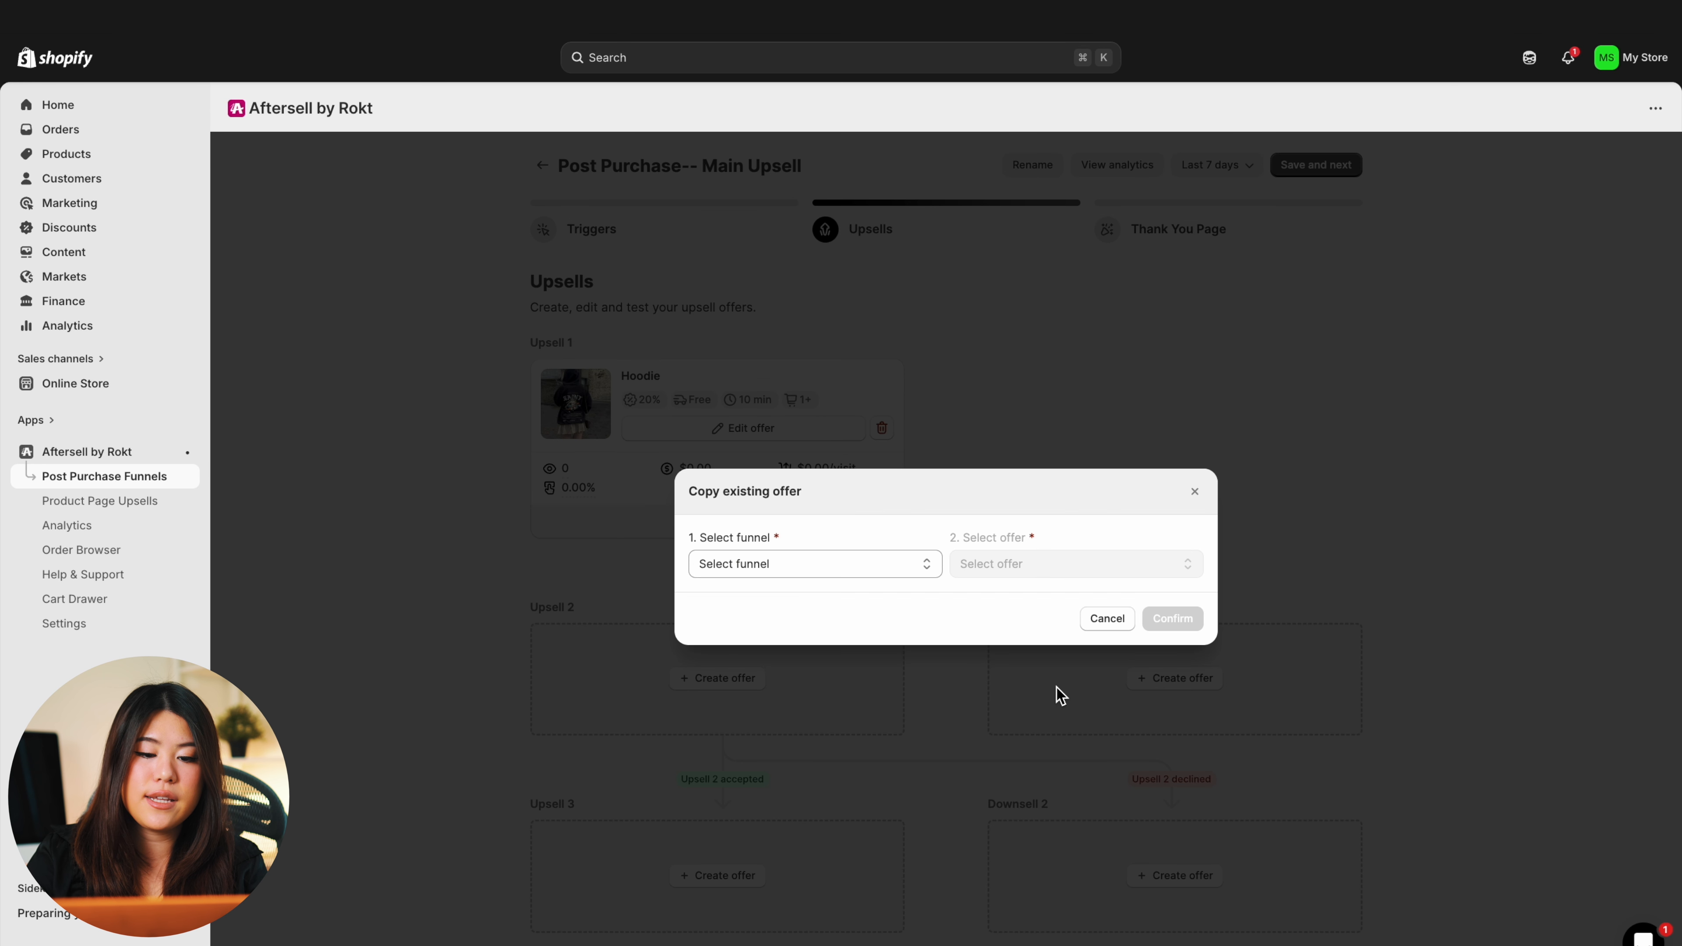
{"action": "left_click", "coordinate": [911, 575]}
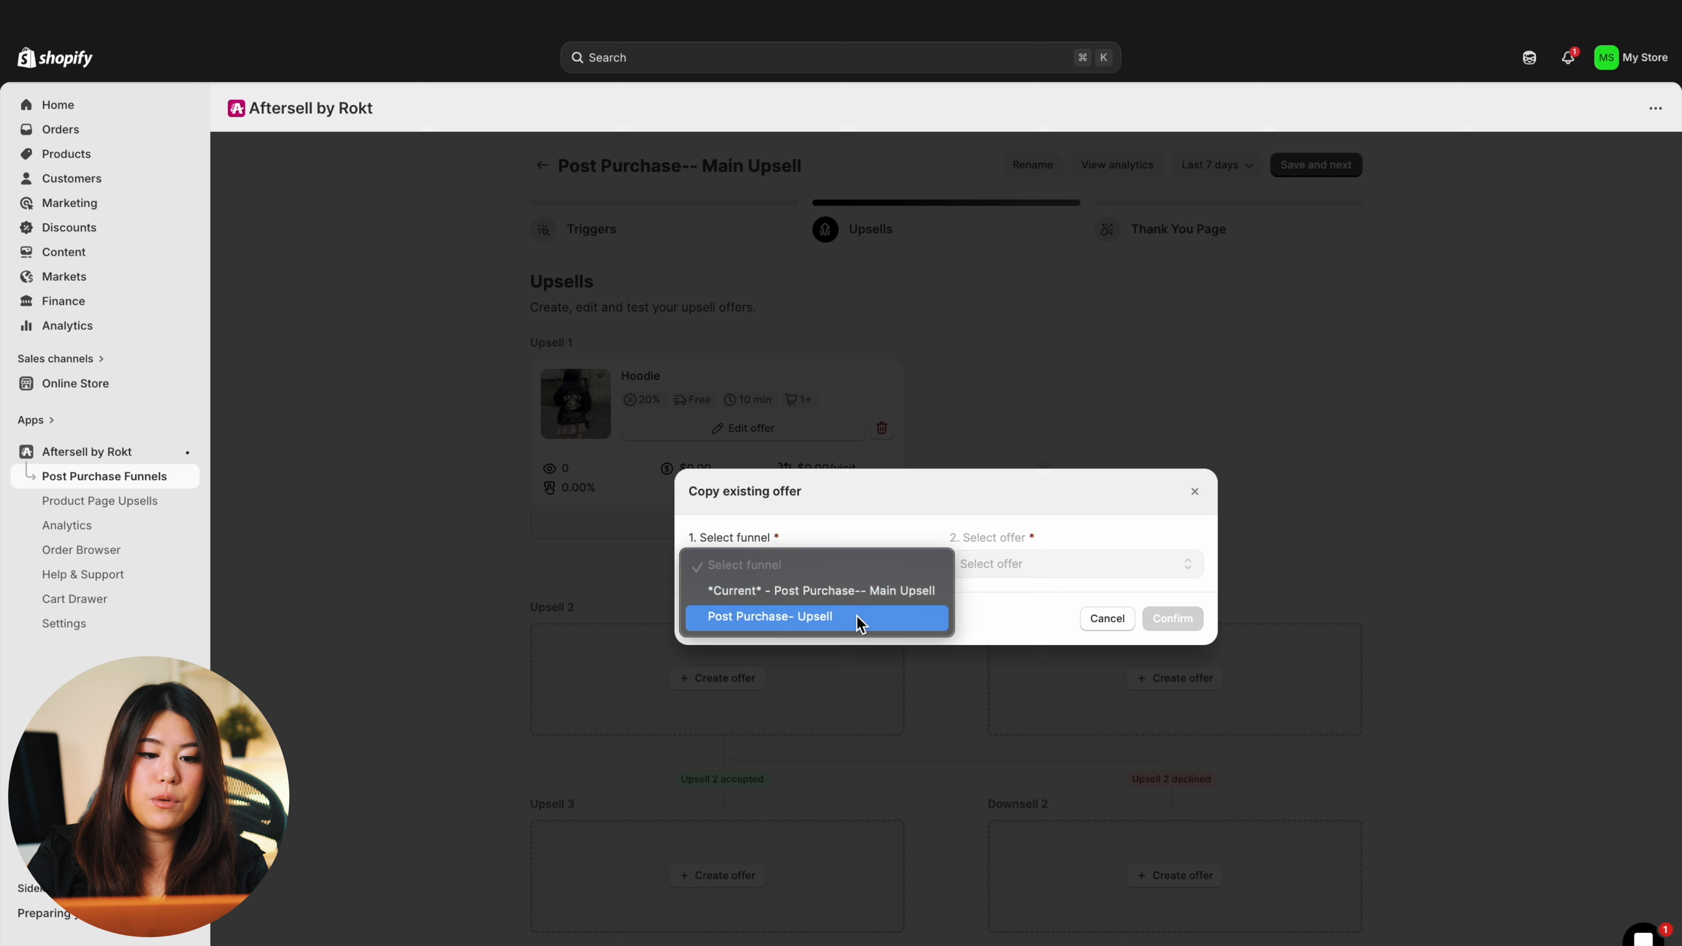
{"action": "left_click", "coordinate": [859, 592]}
{"action": "left_click", "coordinate": [1059, 563]}
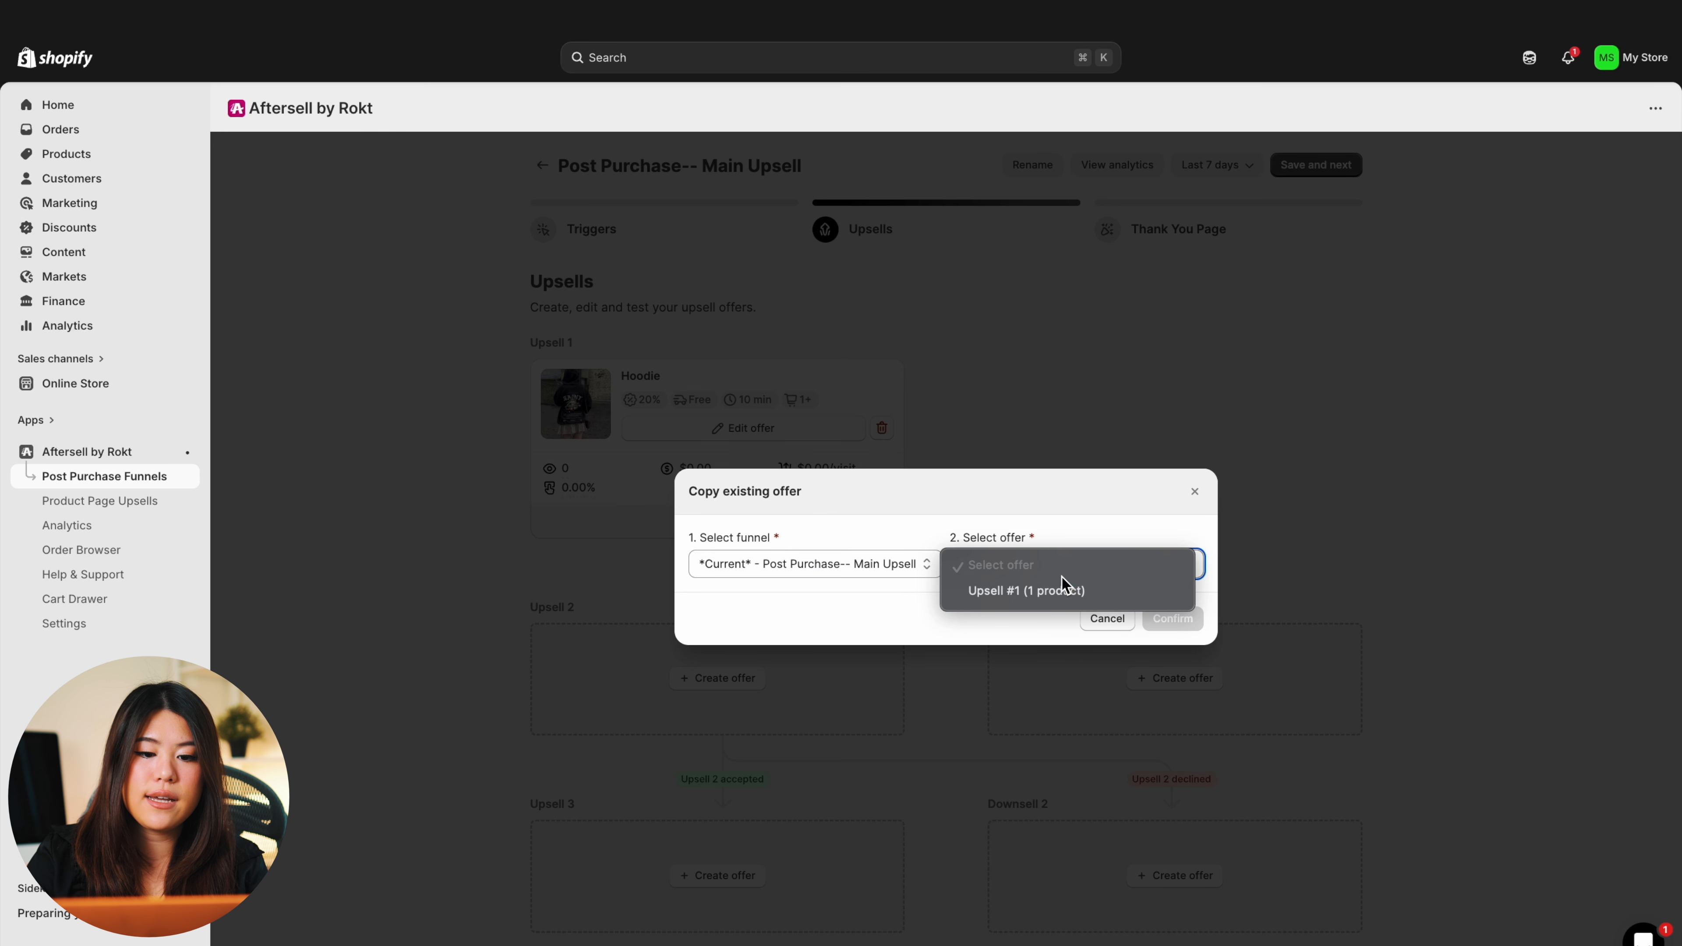
{"action": "left_click", "coordinate": [1061, 592]}
{"action": "left_click", "coordinate": [1167, 619]}
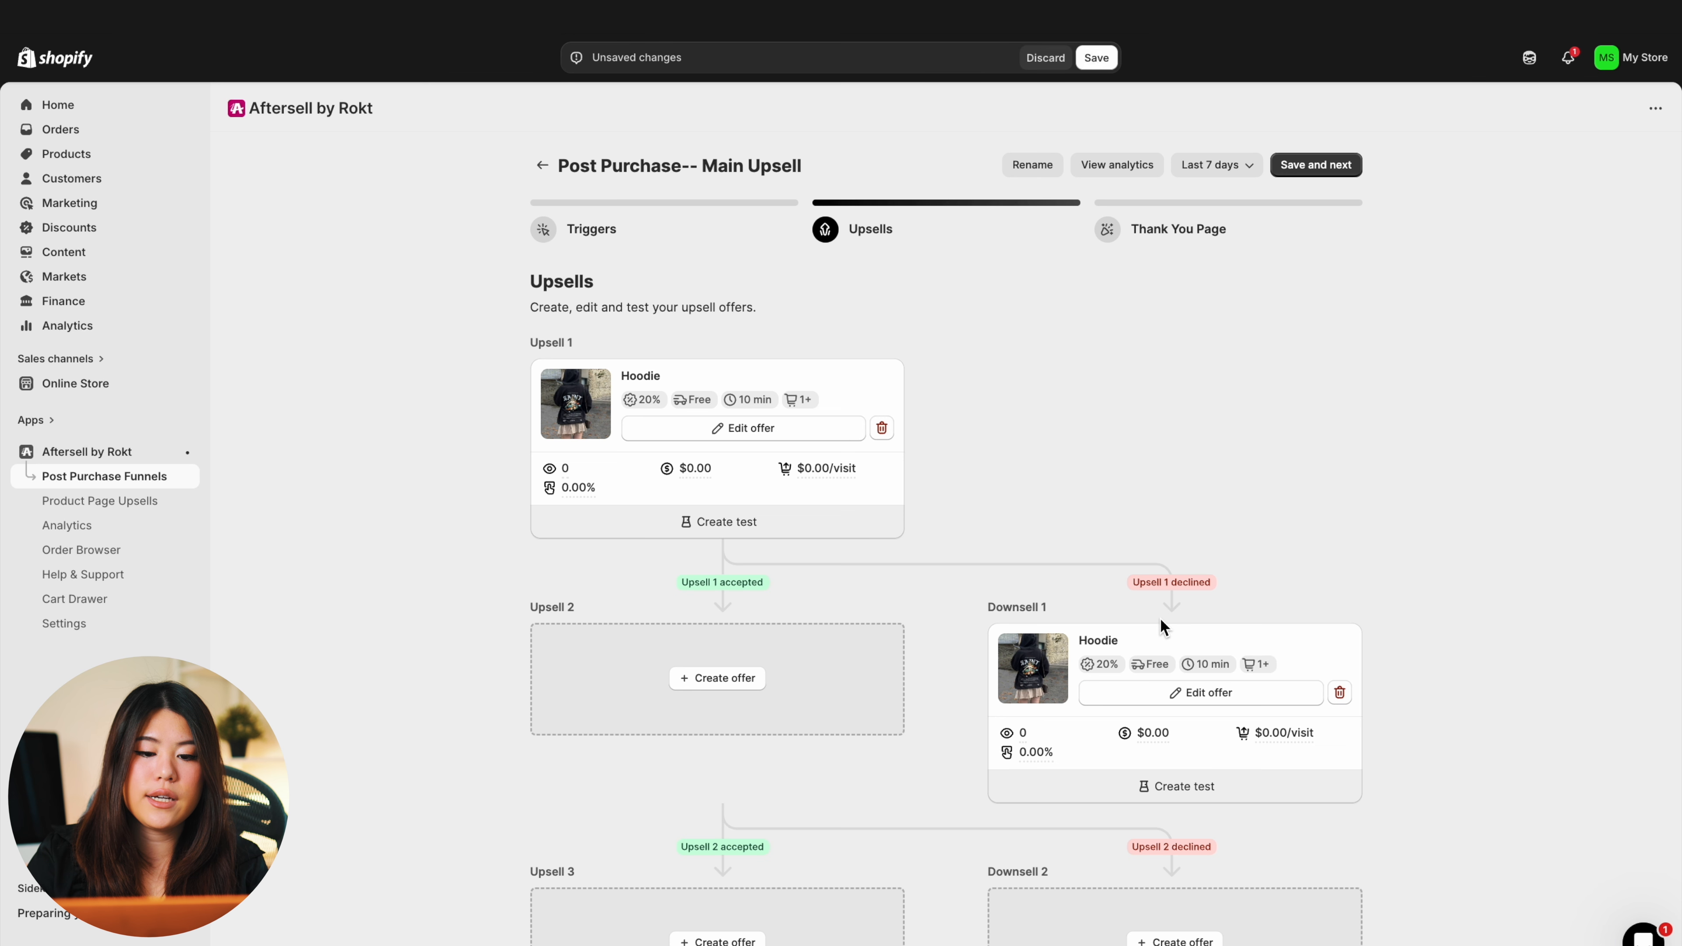
Step: Open the Downsell 1 offer for editing and set its automatic discount to 30% off
{"action": "left_click", "coordinate": [1218, 691]}
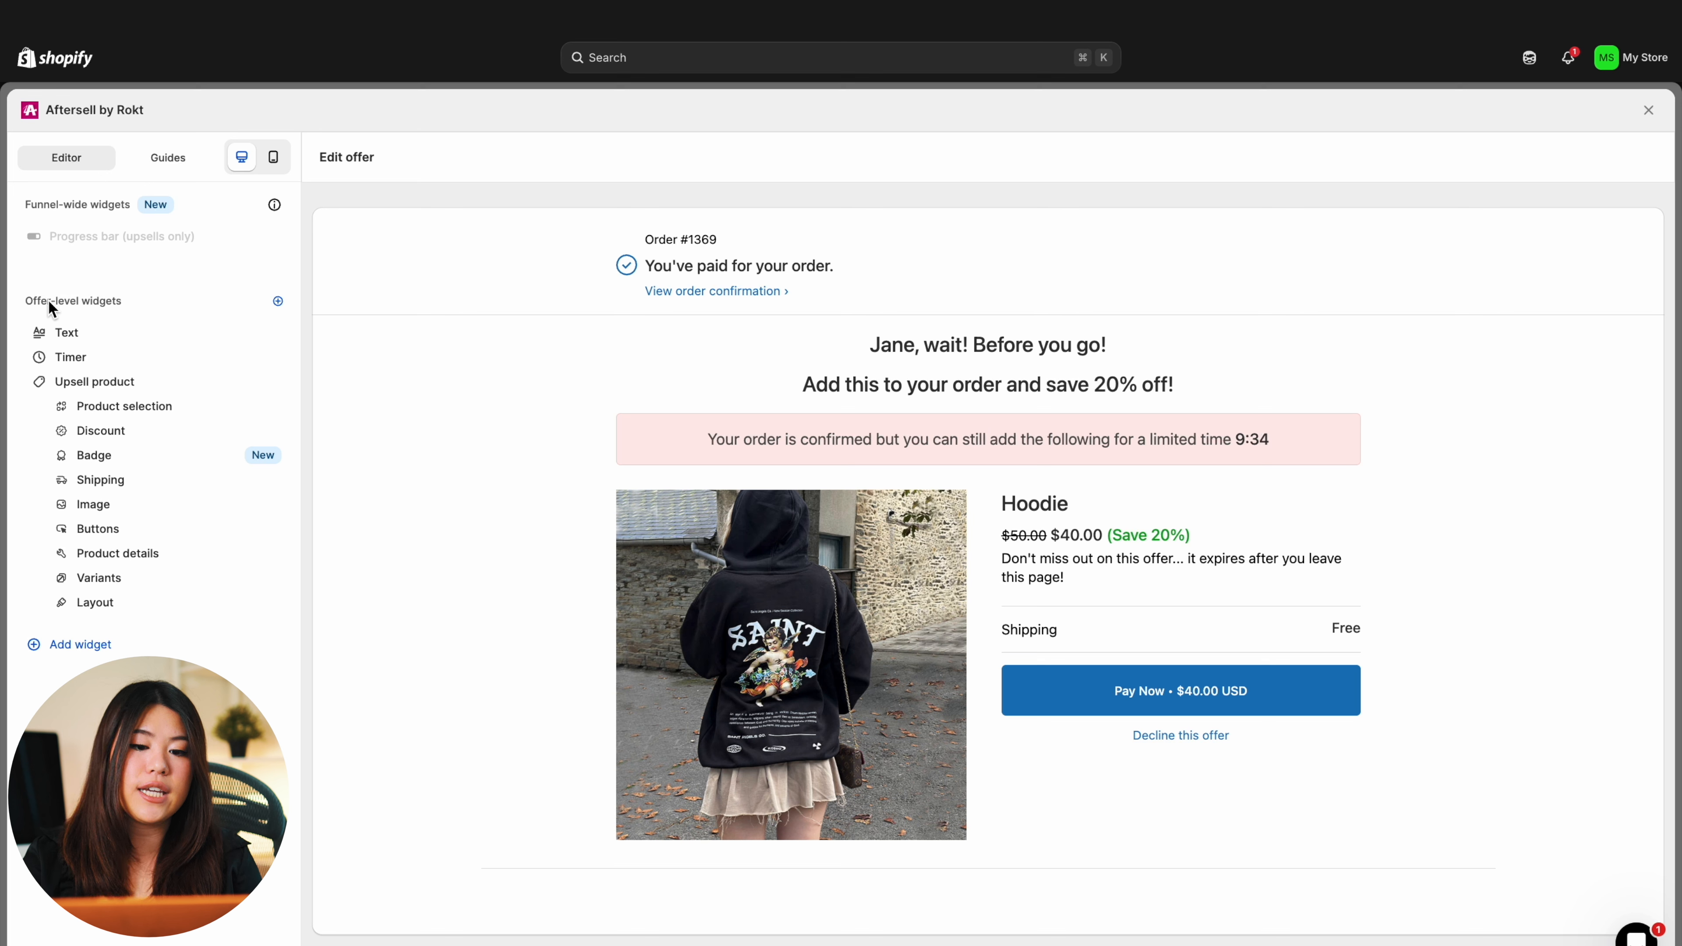
{"action": "left_click", "coordinate": [109, 430]}
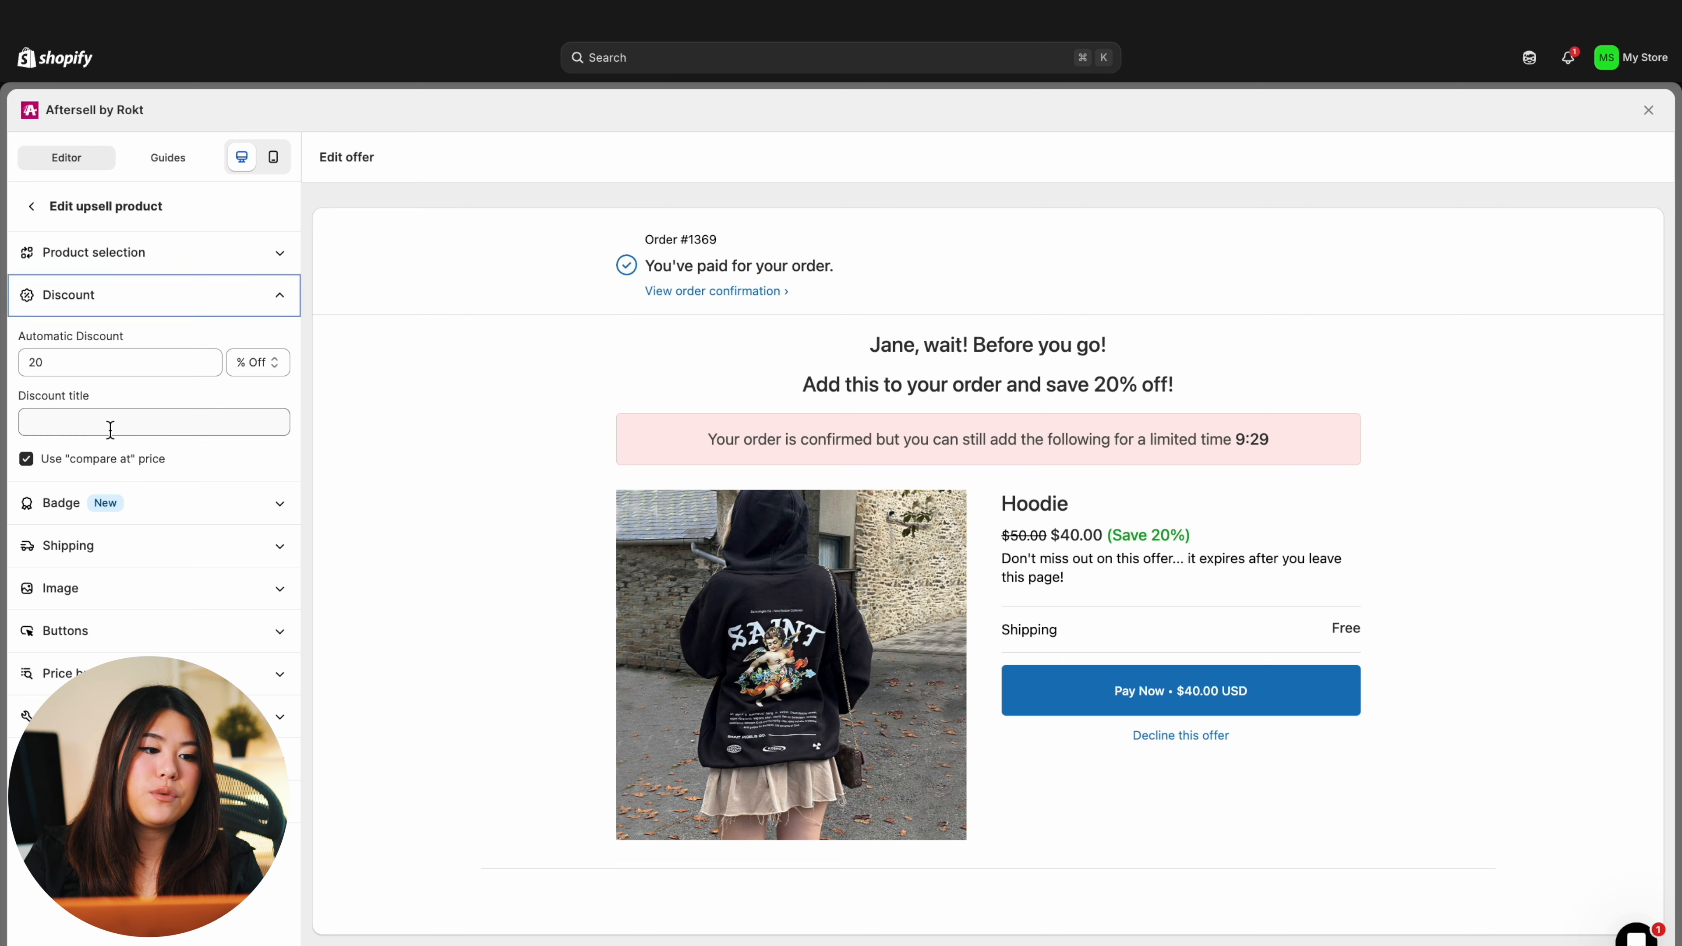
{"action": "left_click", "coordinate": [64, 361]}
{"action": "key", "text": "BackSpace"}
{"action": "key", "text": "BackSpace"}
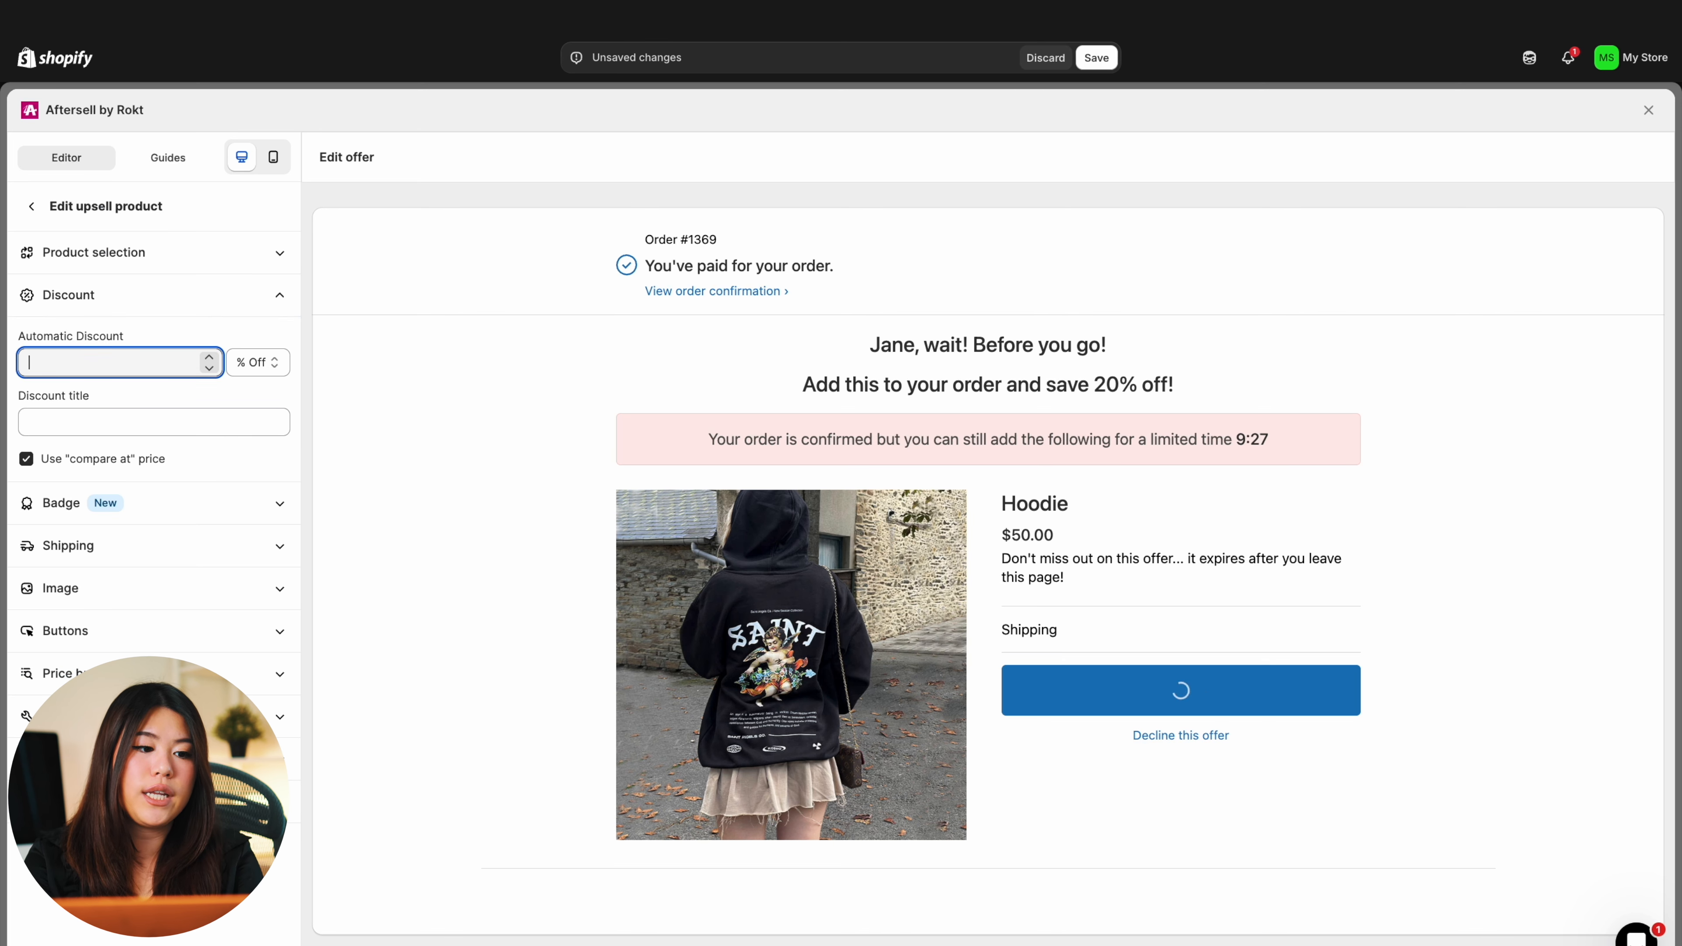
{"action": "type", "text": "30"}
Step: Change the Downsell 1 automatic discount to 40% off and save the offer
{"action": "key", "text": "BackSpace"}
{"action": "key", "text": "BackSpace"}
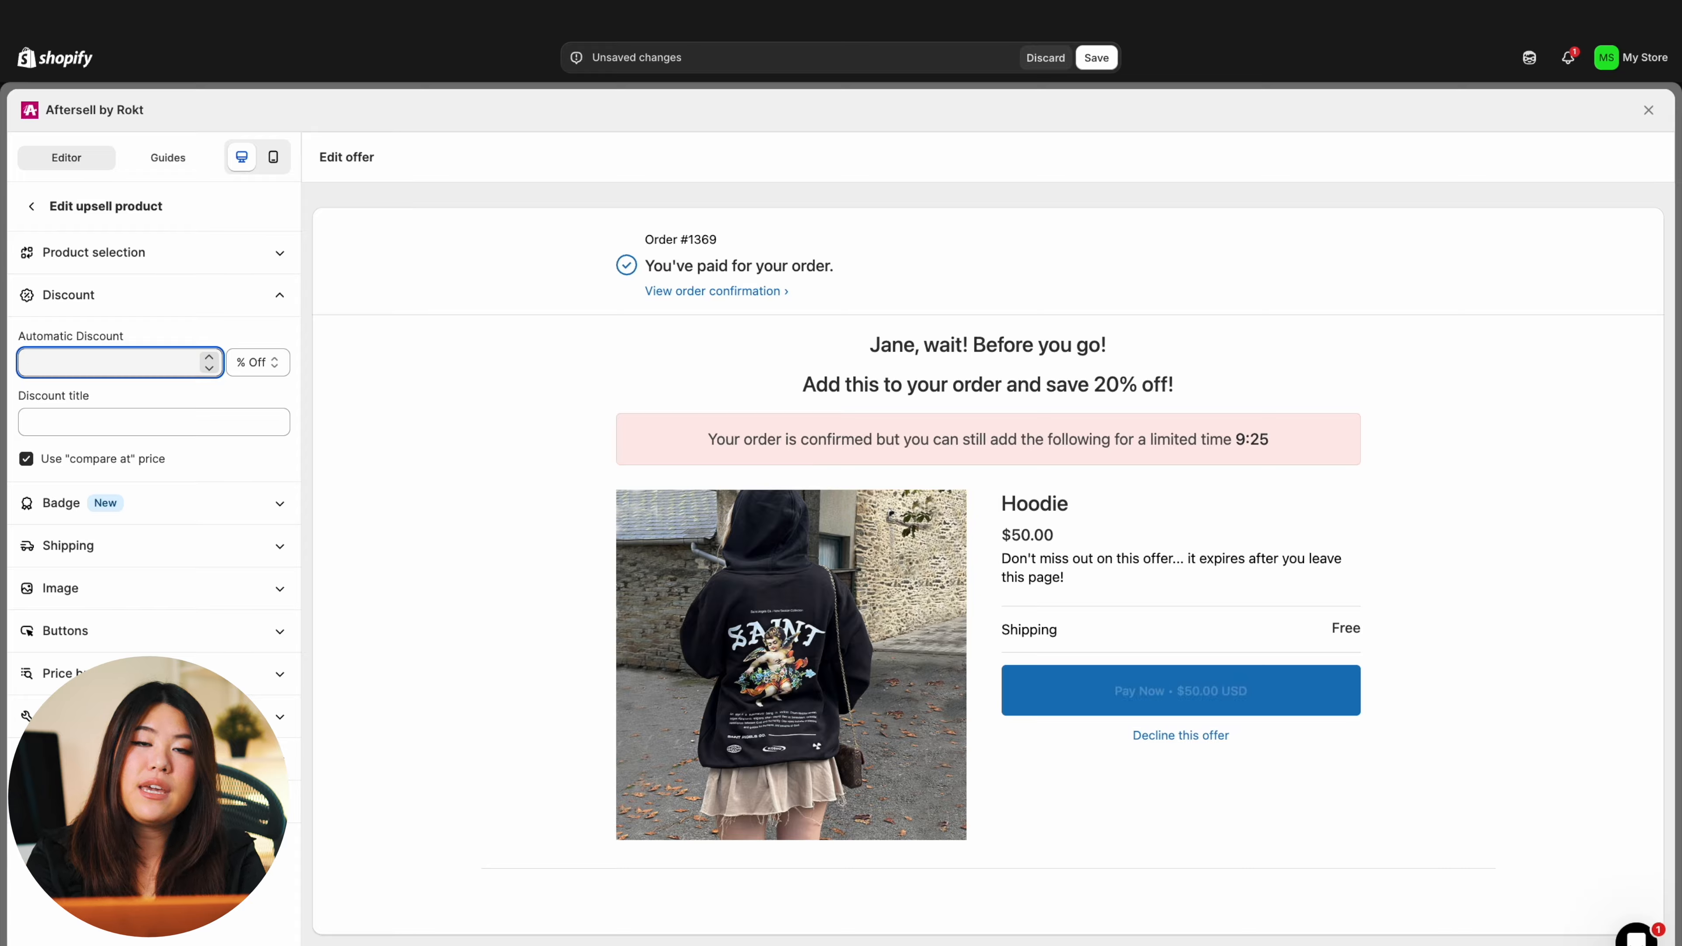
{"action": "type", "text": "40"}
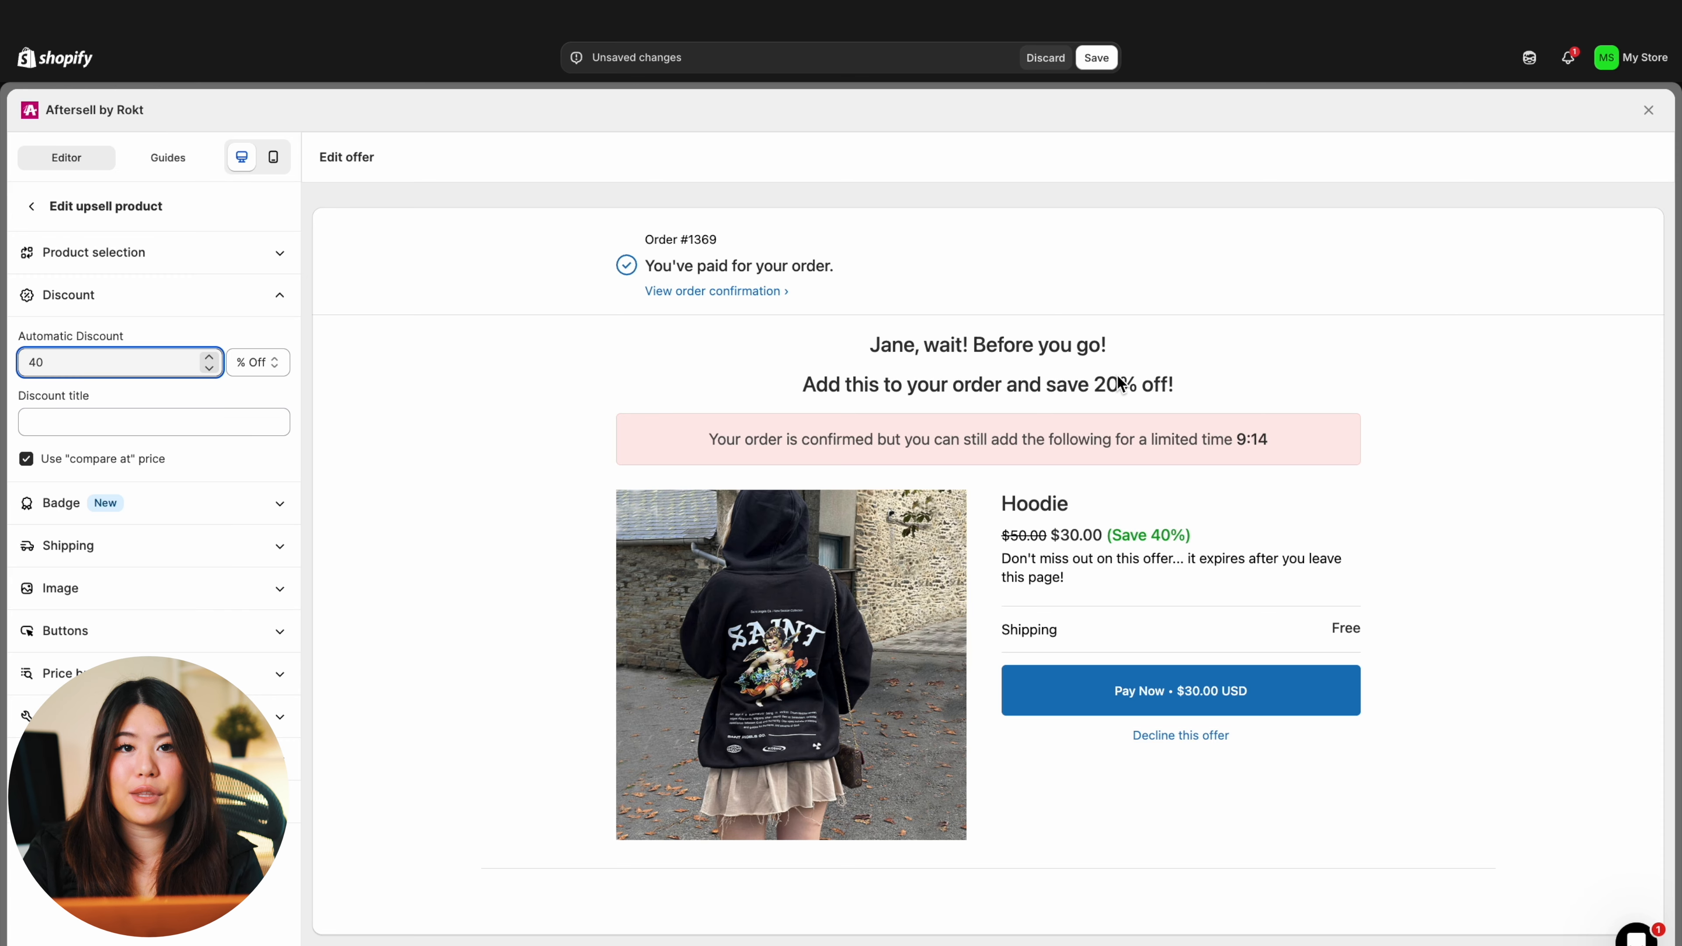
{"action": "left_click", "coordinate": [1096, 57]}
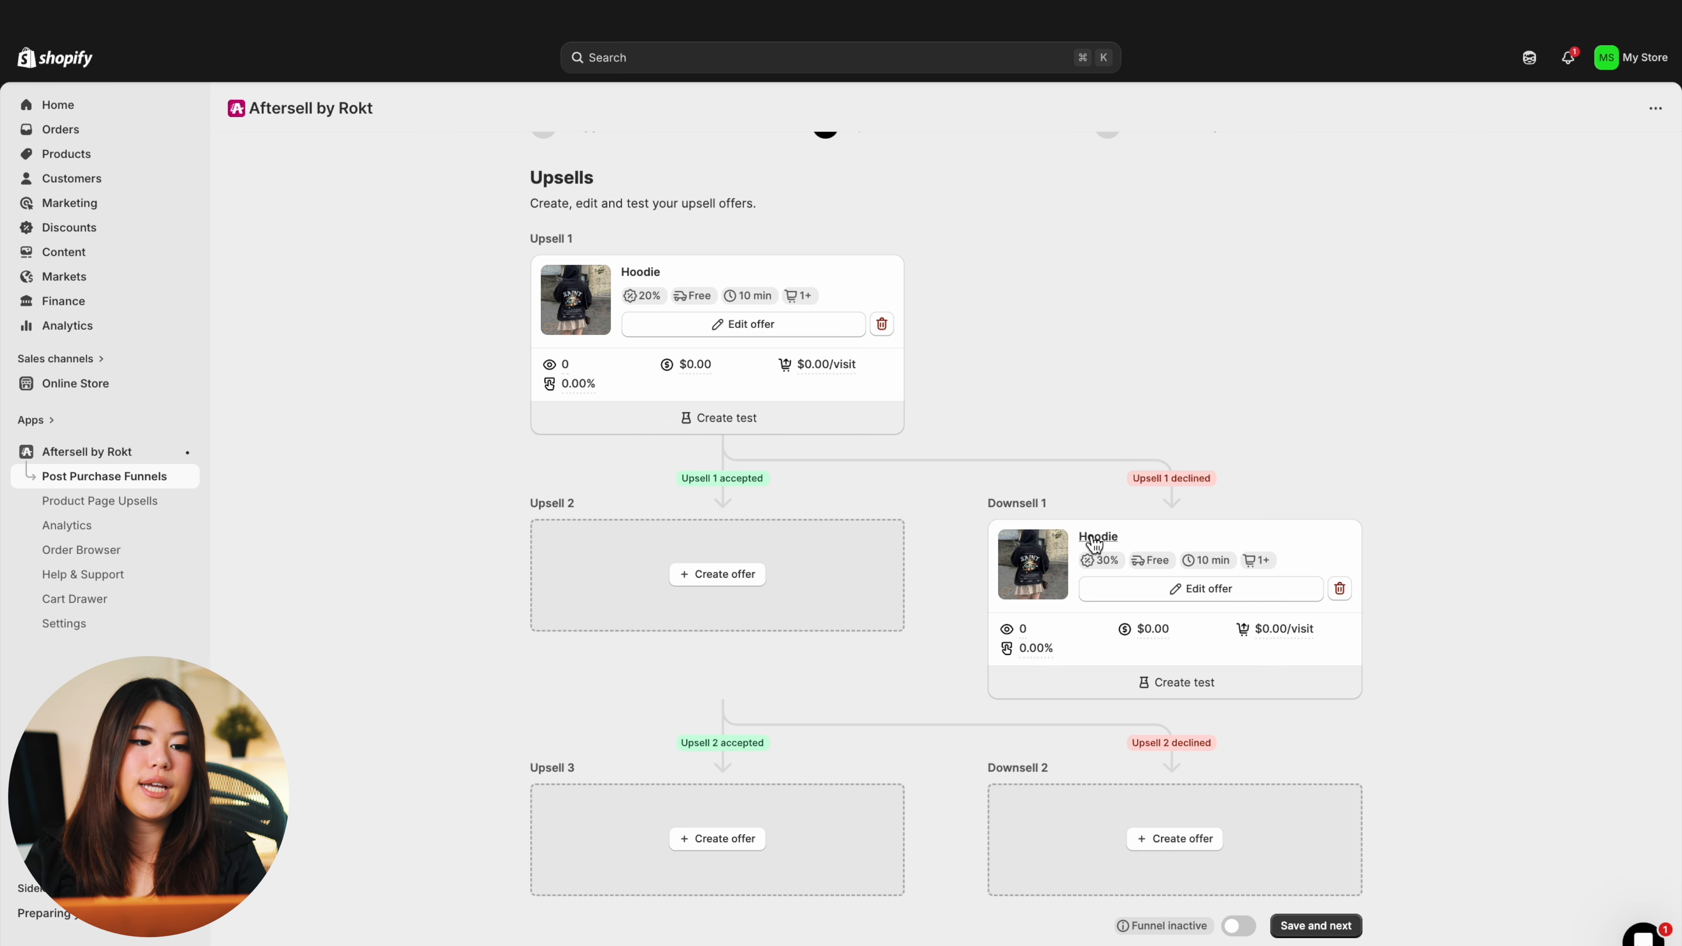
Step: Activate the Post Purchase-- Main Upsell funnel and save it, continuing to the Thank You Page product recommendation settings
{"action": "left_click", "coordinate": [1239, 930]}
{"action": "left_click", "coordinate": [1307, 933]}
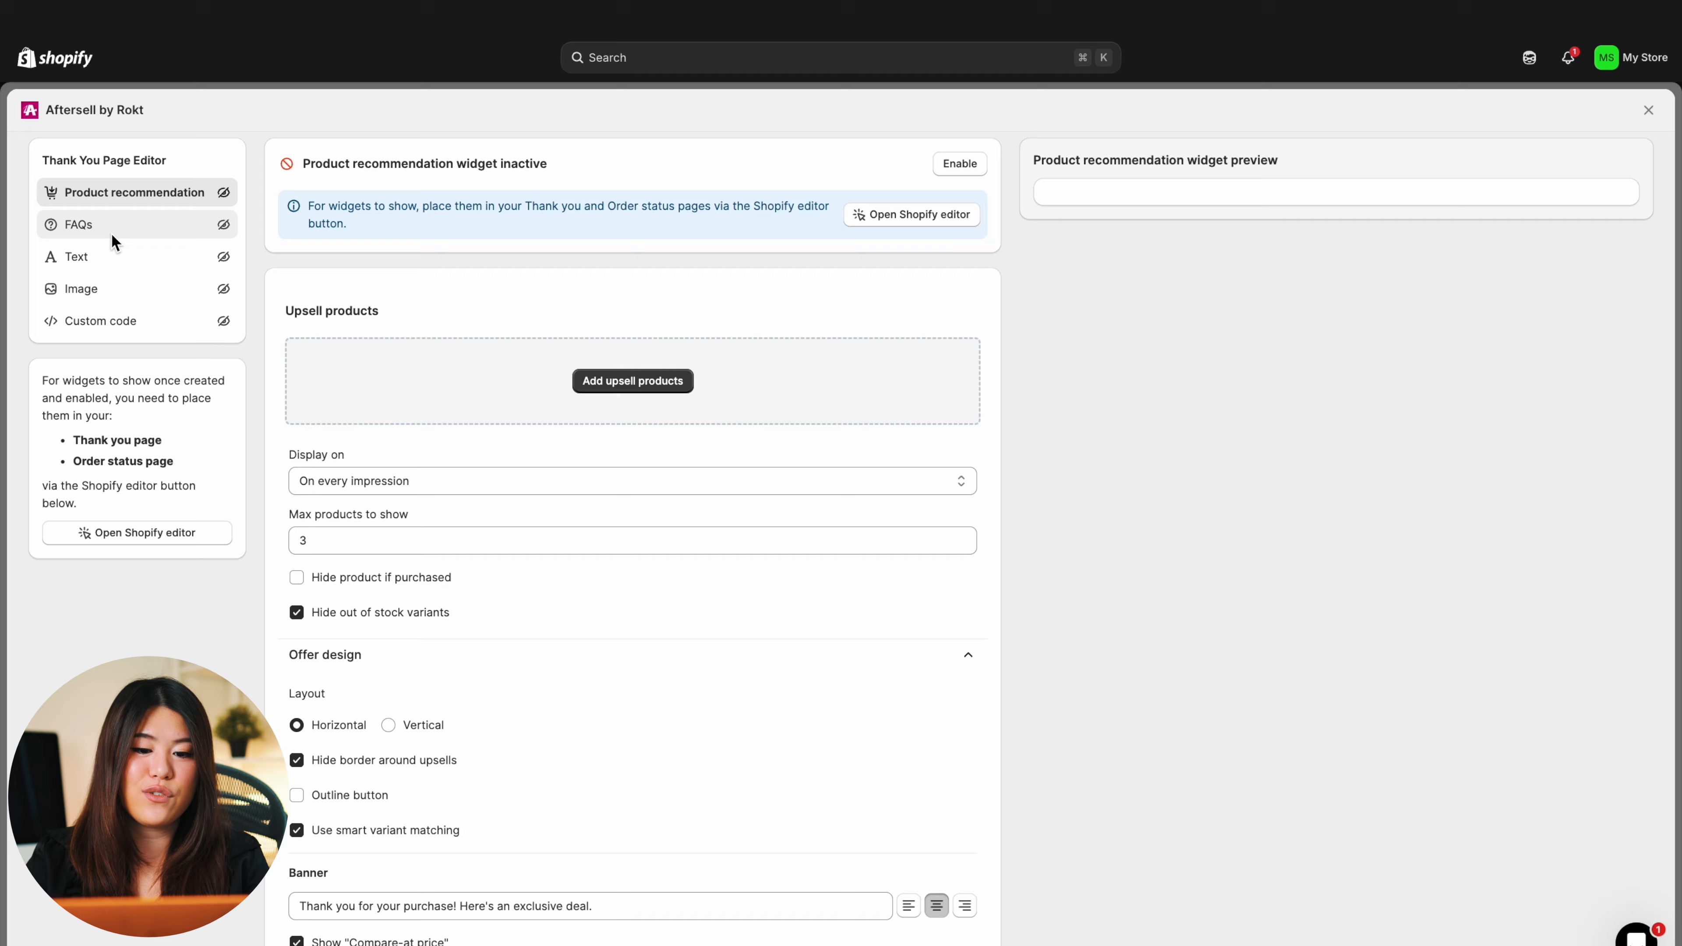
{"action": "scroll", "coordinate": [357, 232], "scroll_direction": "down", "scroll_amount": 3}
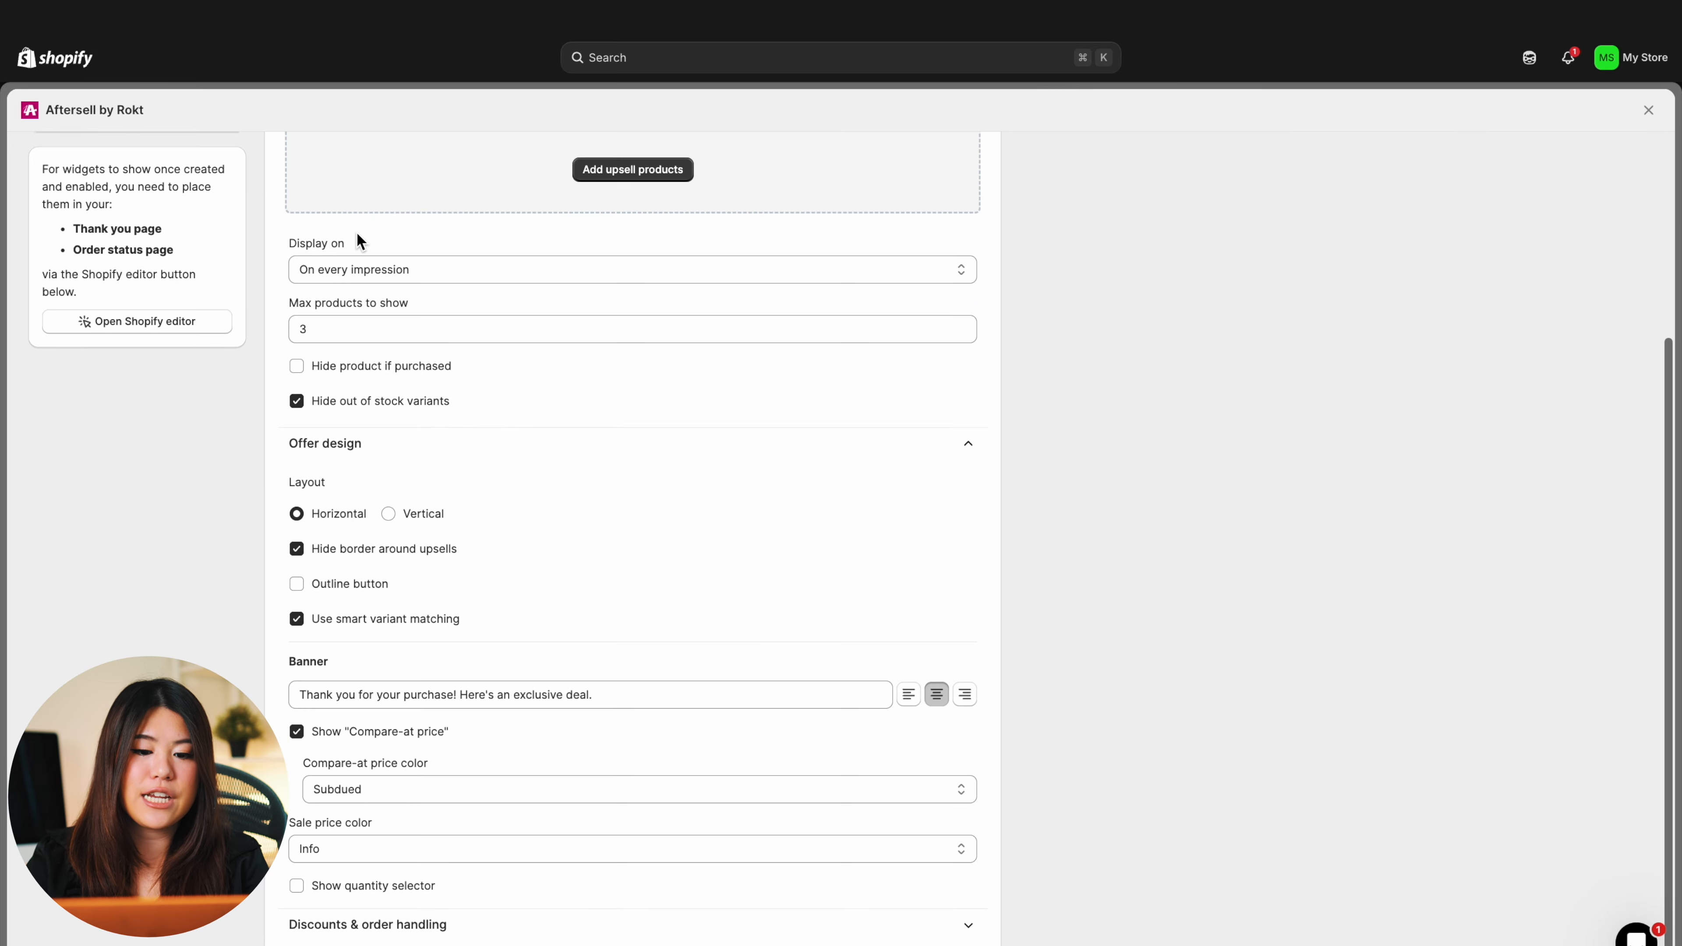